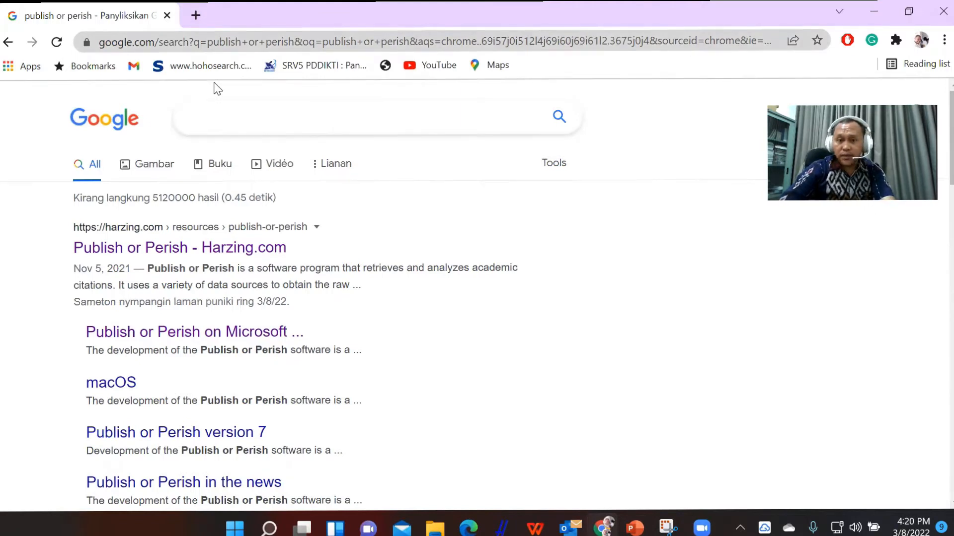
# Search Google for "publish or perish" and open the Harzing.com result.
pyautogui.click(217, 108)
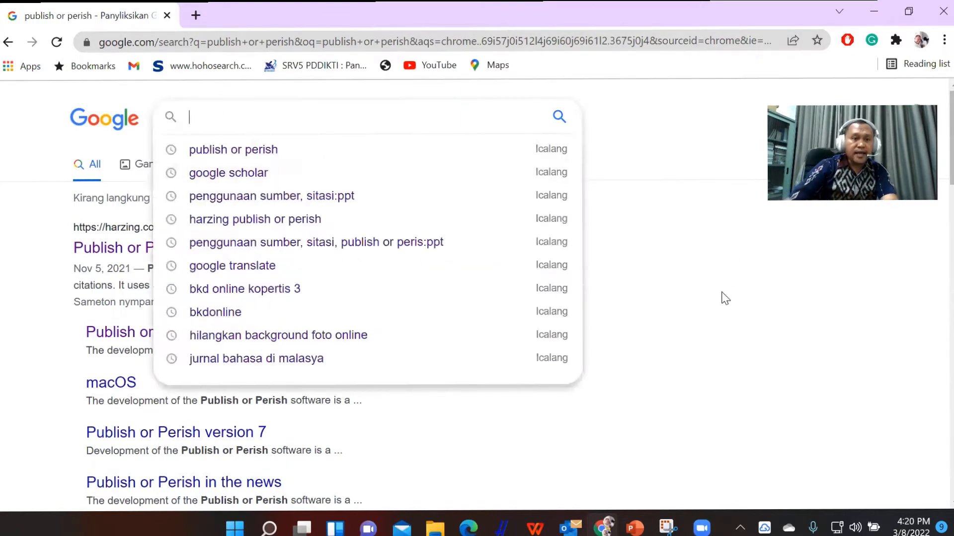
pyautogui.click(734, 324)
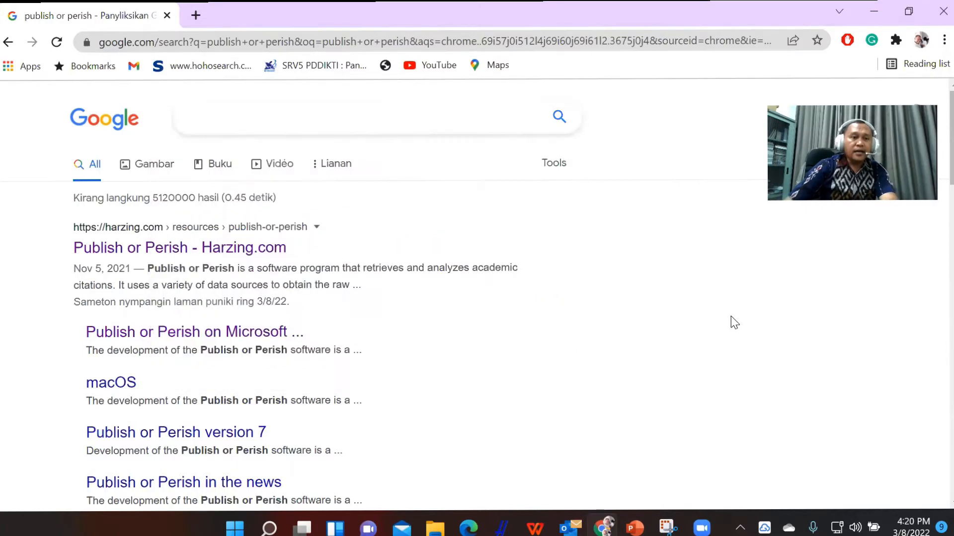
pyautogui.click(297, 113)
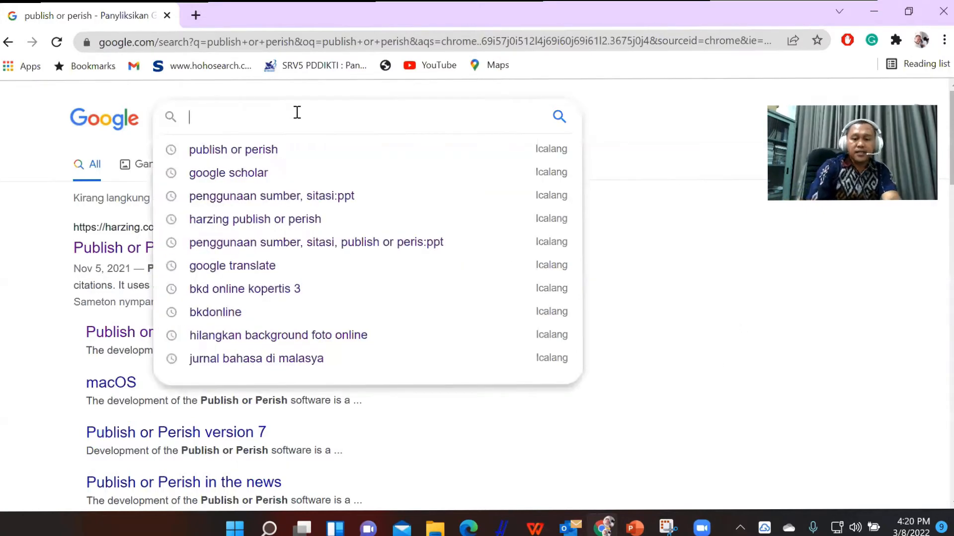
pyautogui.write('publish o')
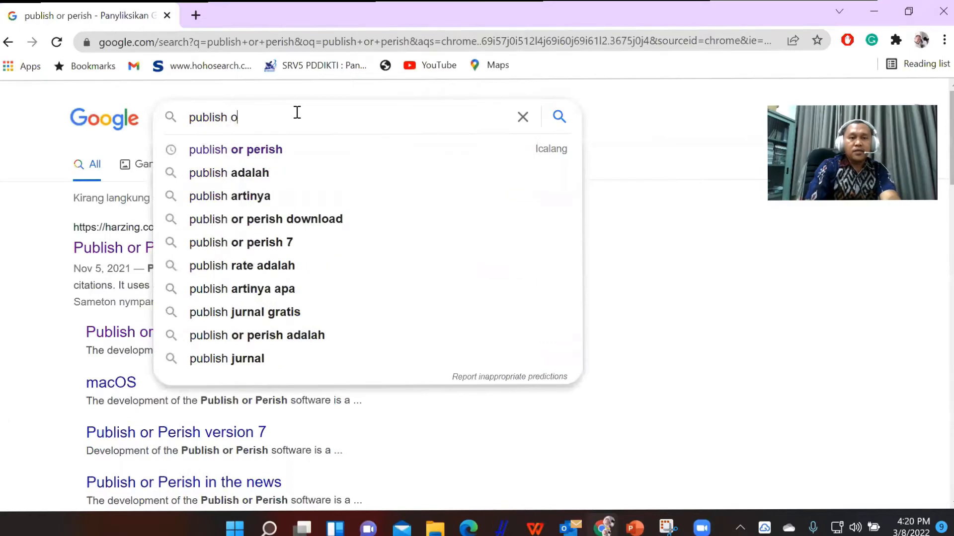
pyautogui.write('r peris')
pyautogui.write('ha')
pyautogui.press('BackSpace')
pyautogui.write('s')
pyautogui.press('BackSpace')
pyautogui.press('BackSpace')
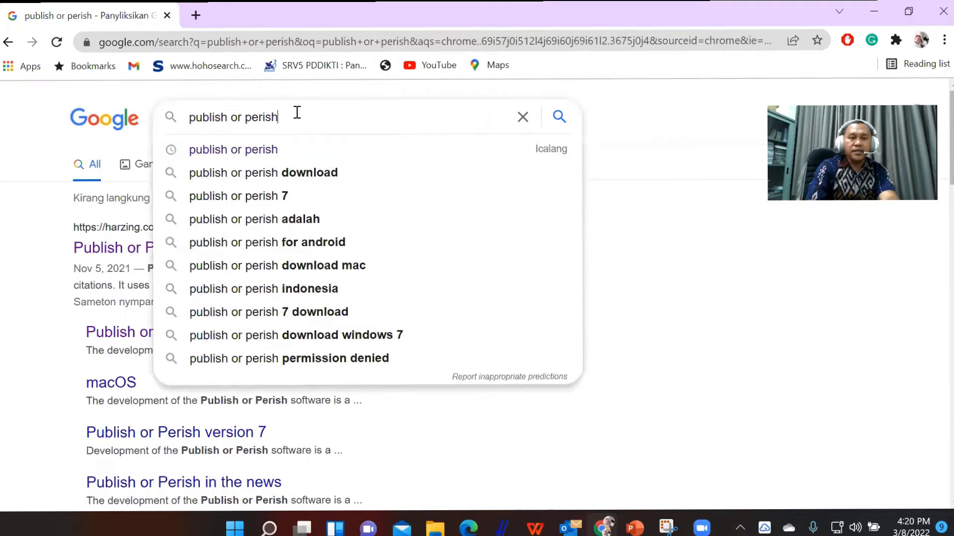
pyautogui.press('Return')
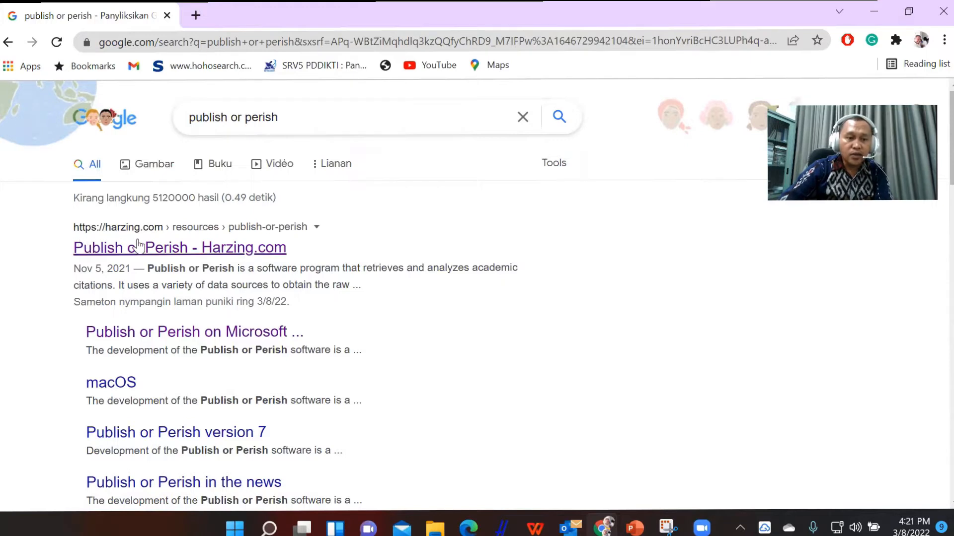
pyautogui.click(165, 254)
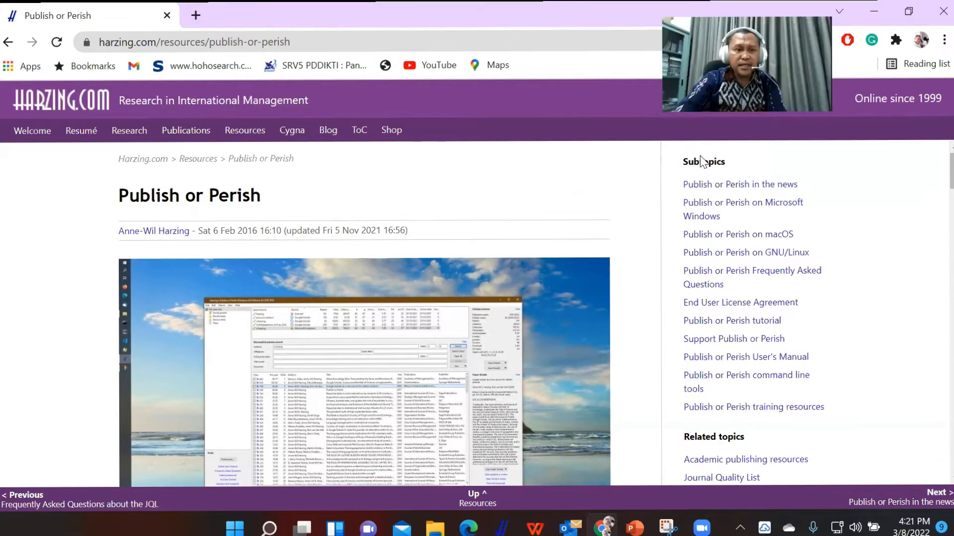
# Look through the Publish or Perish page, covering its software description, citation format and download section.
pyautogui.scroll(-1, 326, 276)
pyautogui.scroll(1, 326, 277)
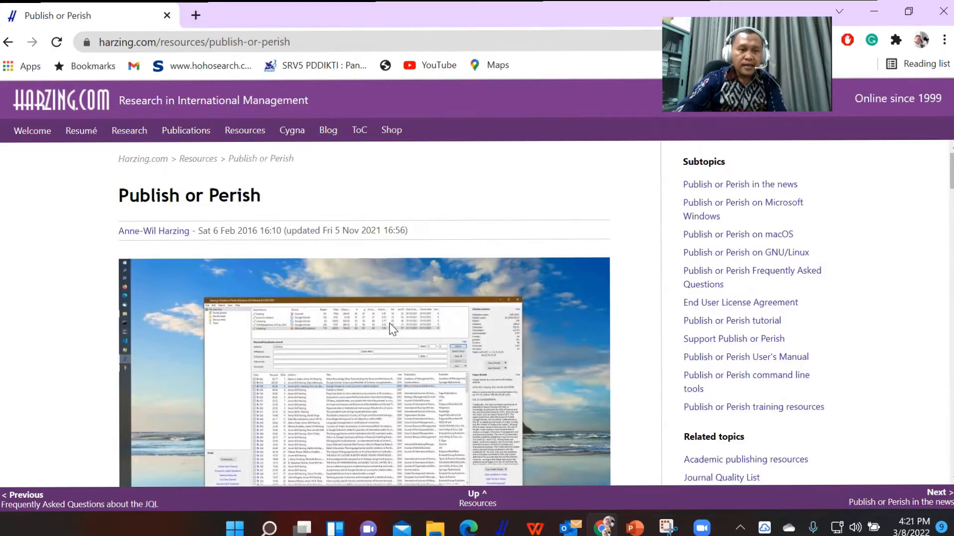
pyautogui.scroll(-1, 393, 329)
pyautogui.scroll(-2, 393, 329)
pyautogui.scroll(3, 392, 329)
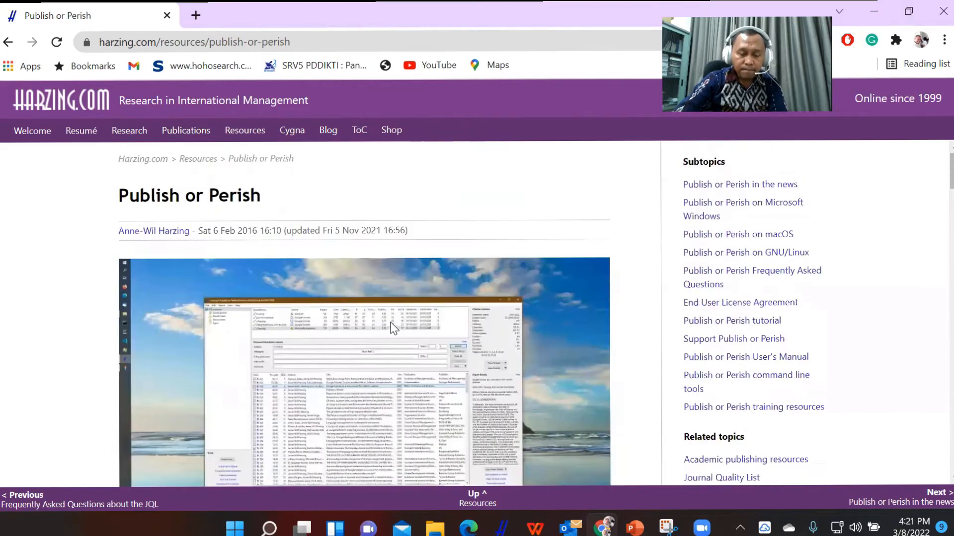
pyautogui.scroll(-1, 392, 328)
pyautogui.scroll(1, 369, 308)
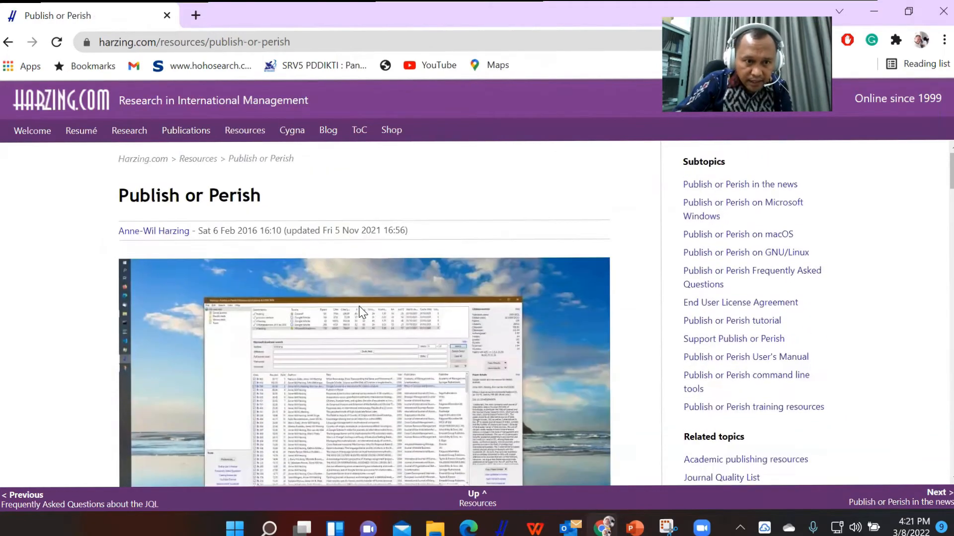
pyautogui.scroll(-1, 356, 304)
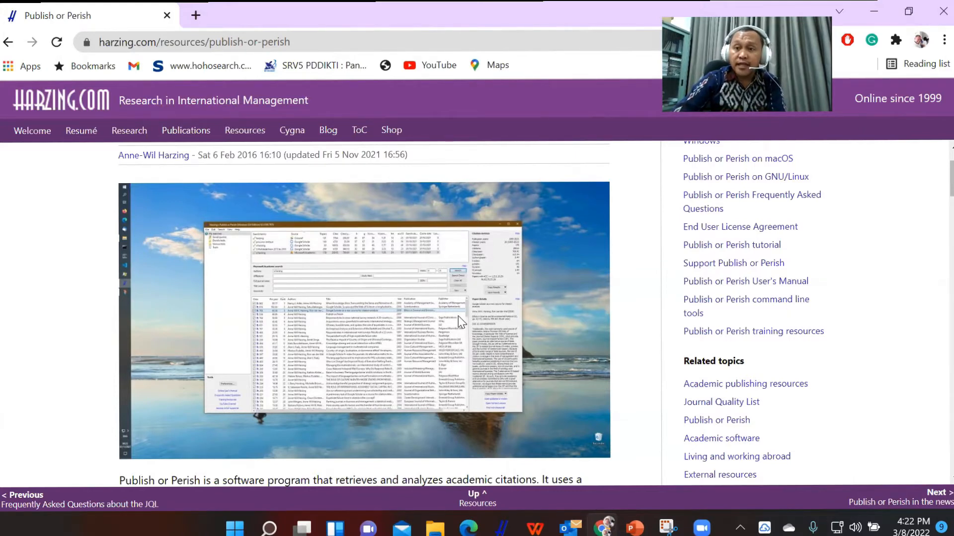
pyautogui.scroll(2, 467, 328)
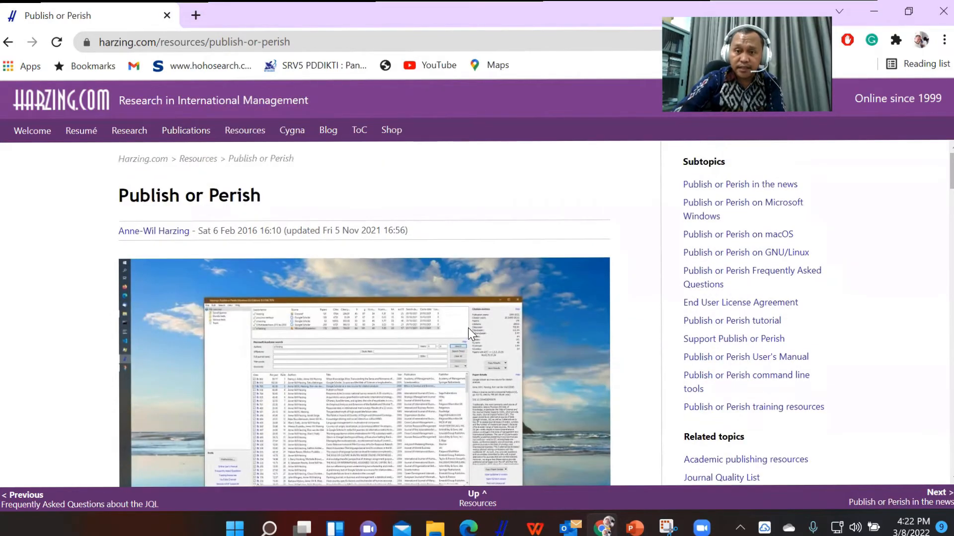
pyautogui.scroll(-6, 468, 328)
pyautogui.scroll(6, 468, 328)
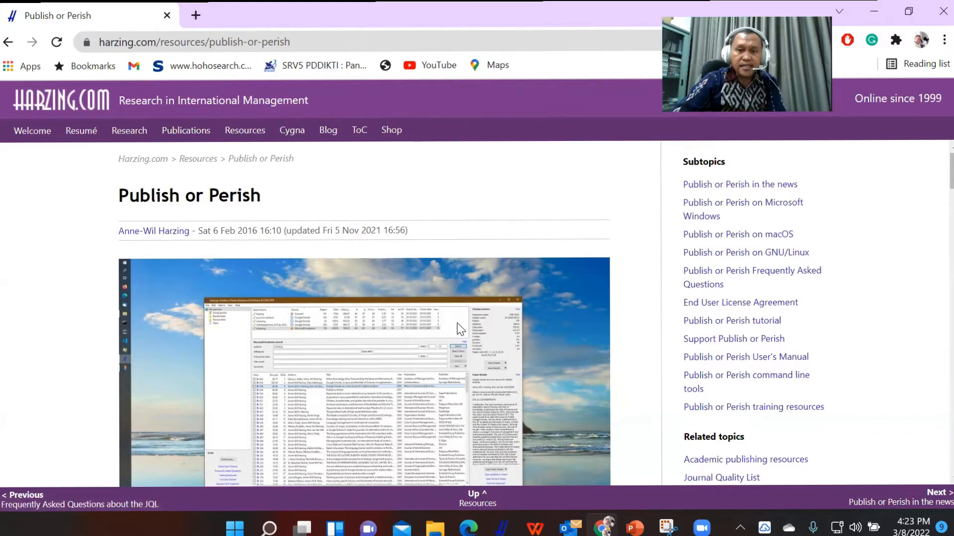
pyautogui.scroll(-5, 461, 329)
pyautogui.scroll(-8, 461, 329)
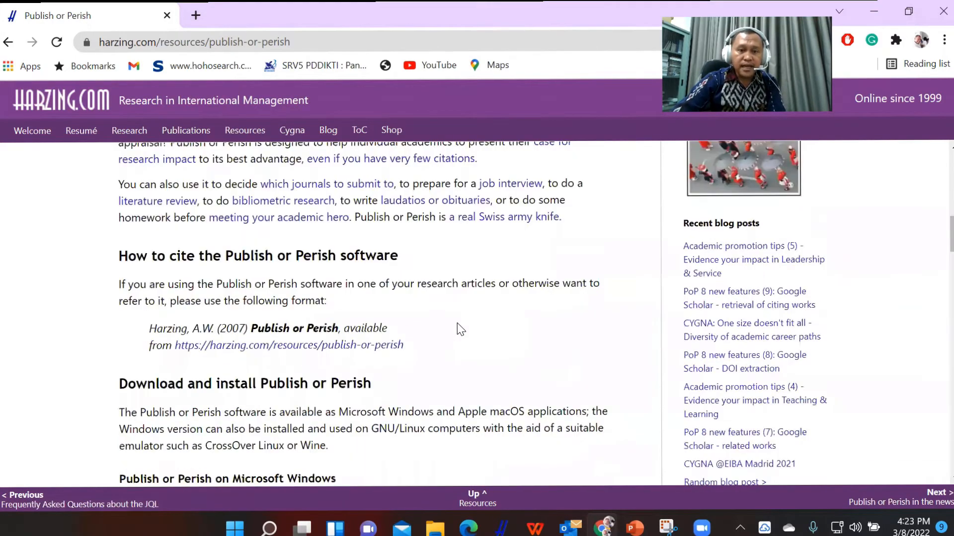
pyautogui.scroll(12, 461, 329)
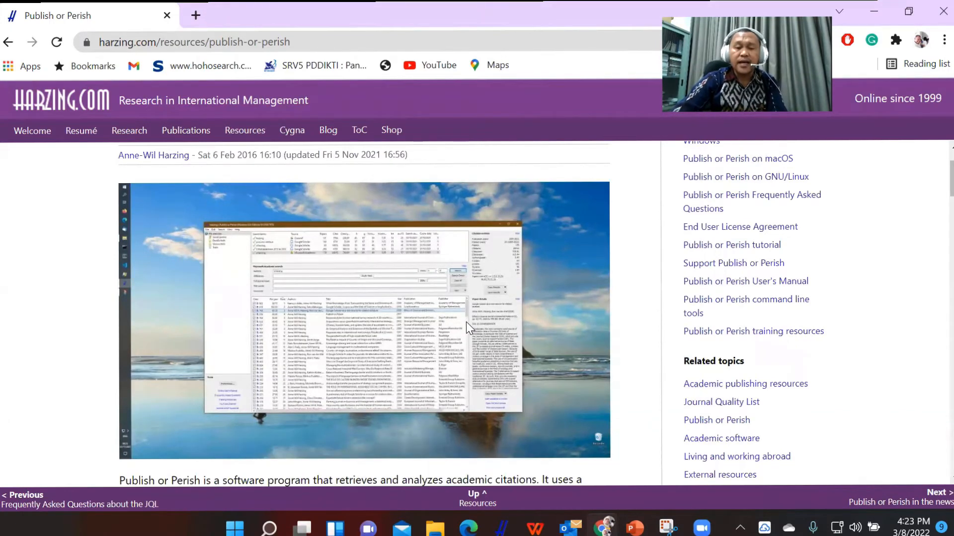
pyautogui.scroll(-3, 466, 324)
pyautogui.scroll(3, 482, 328)
pyautogui.scroll(2, 484, 328)
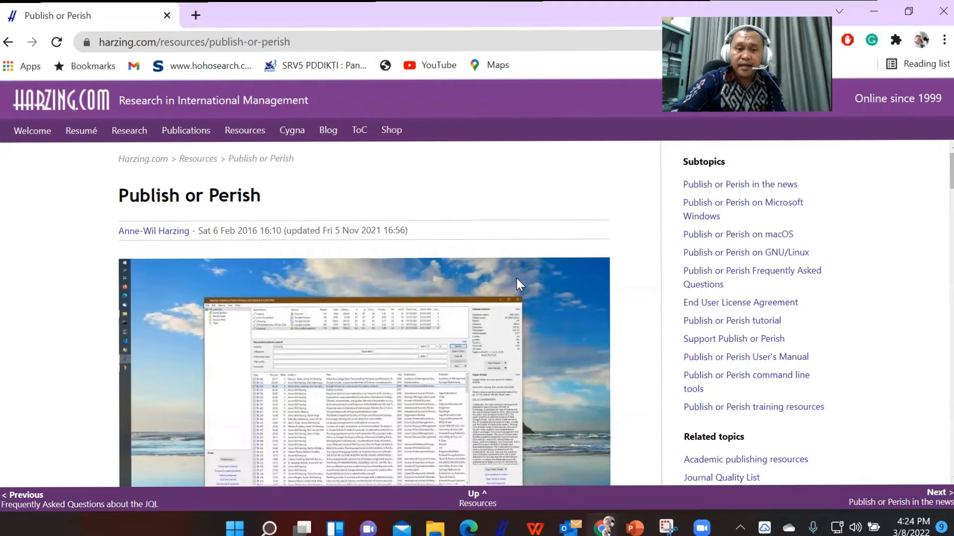
pyautogui.scroll(-6, 515, 278)
pyautogui.scroll(6, 521, 279)
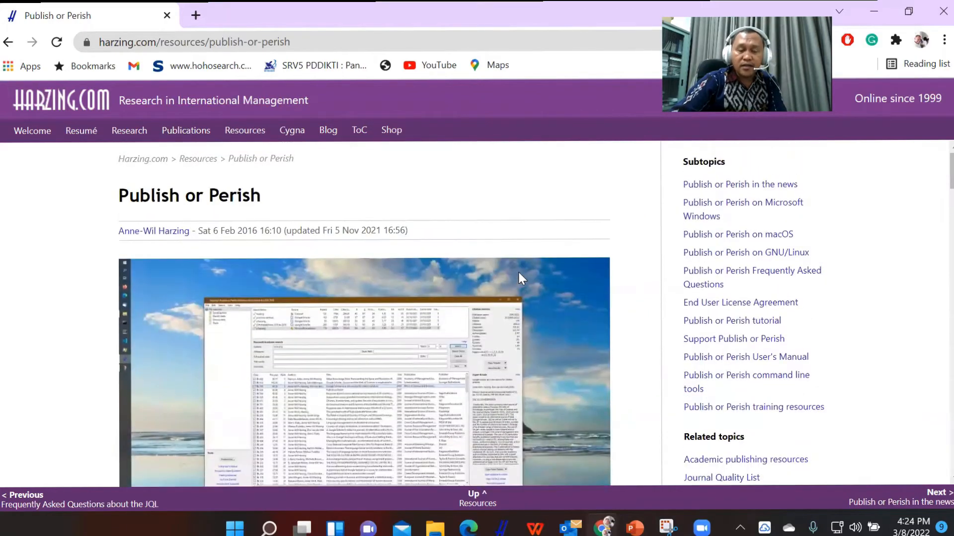
pyautogui.scroll(-6, 518, 276)
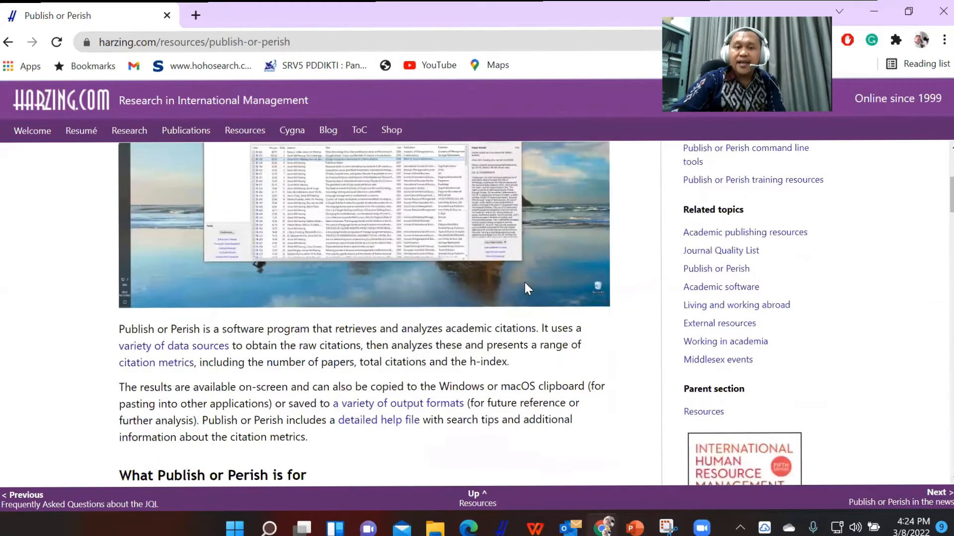
pyautogui.scroll(-7, 526, 290)
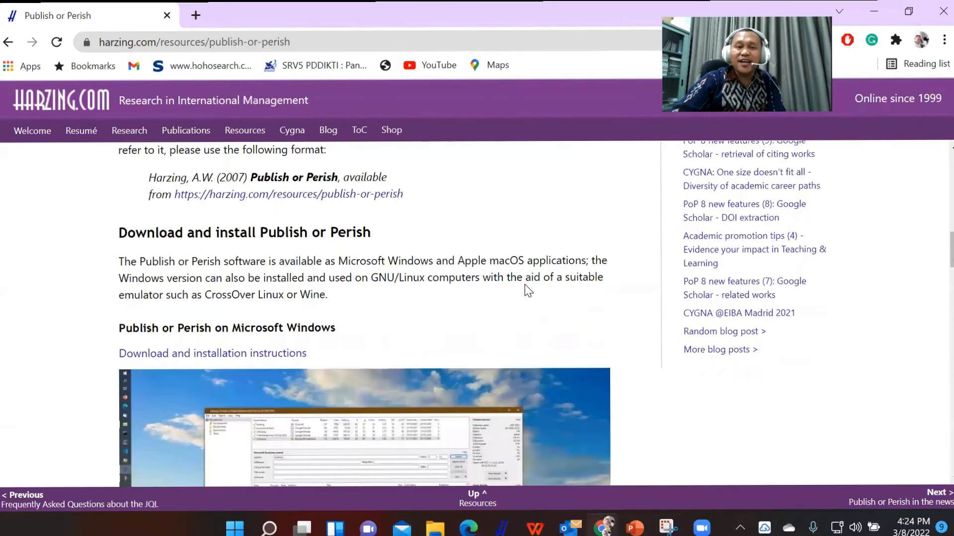
# Open the Publish or Perish on Microsoft Windows subtopic and go to its download information.
pyautogui.scroll(5, 528, 291)
pyautogui.scroll(5, 532, 283)
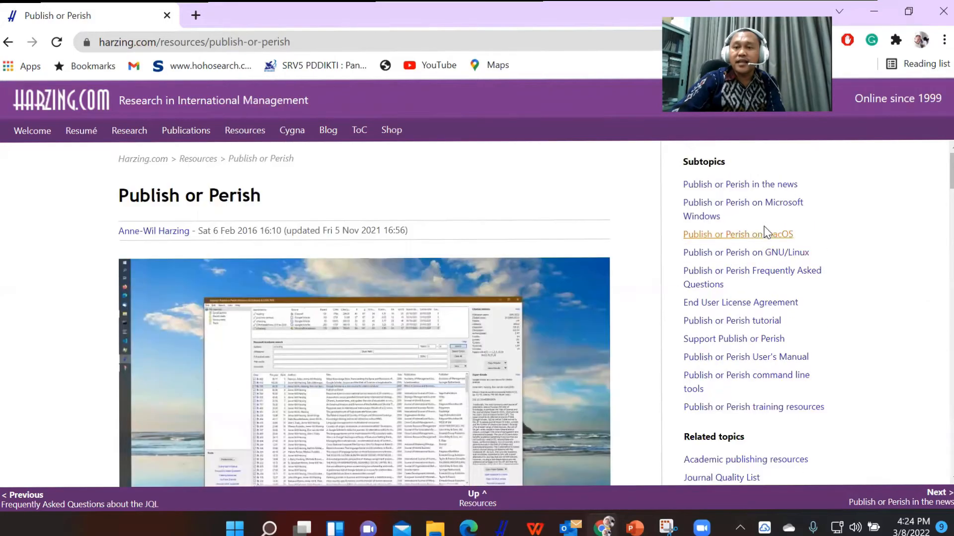
pyautogui.click(777, 205)
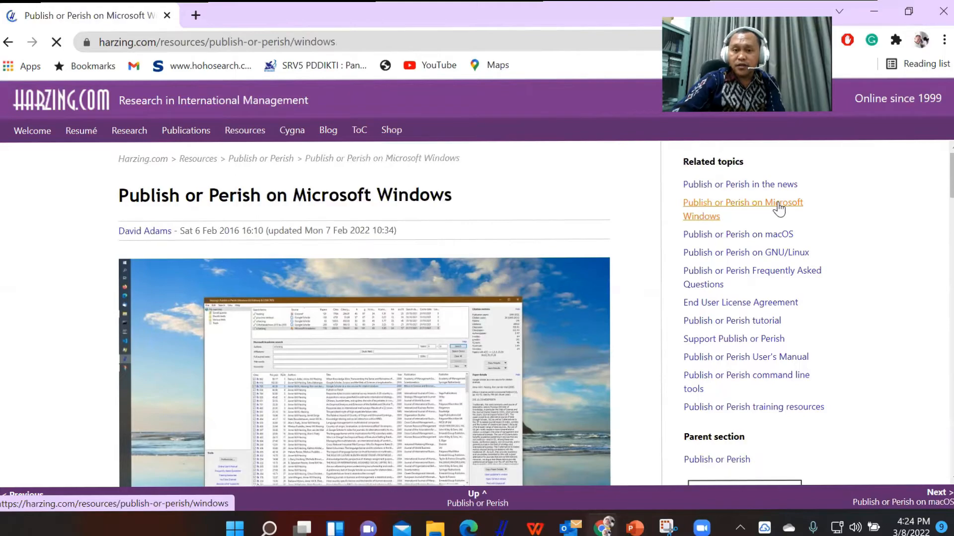
pyautogui.scroll(-1, 526, 254)
pyautogui.scroll(-7, 527, 257)
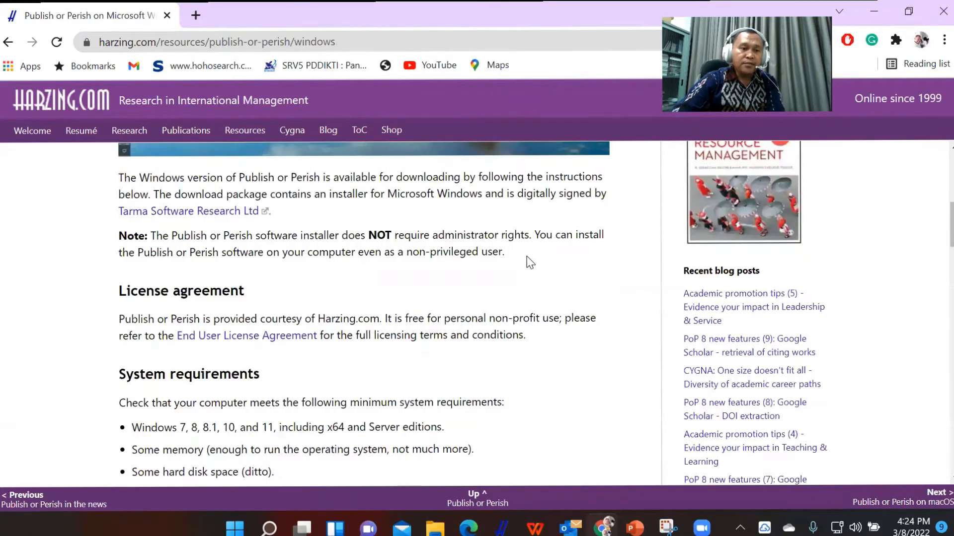
pyautogui.scroll(3, 530, 262)
pyautogui.scroll(-1, 527, 262)
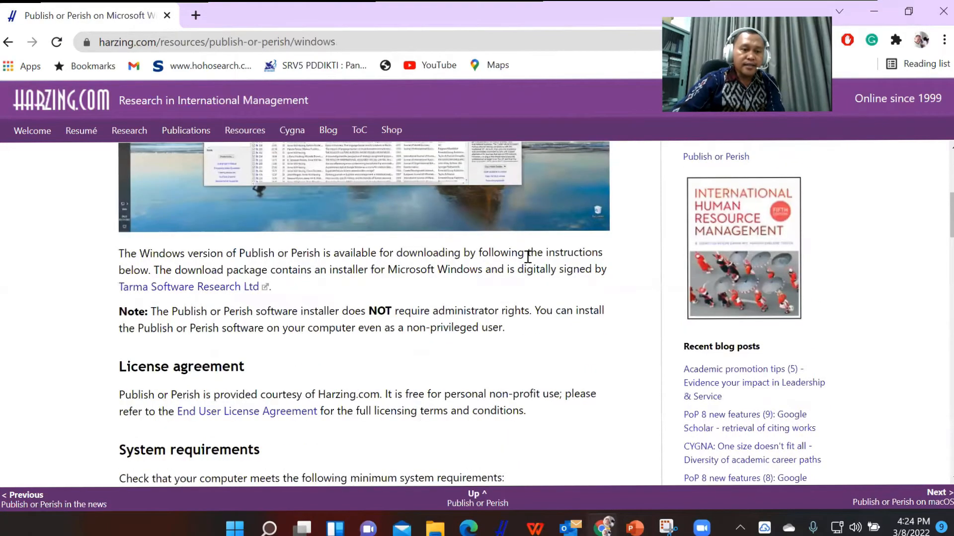
pyautogui.scroll(-6, 528, 257)
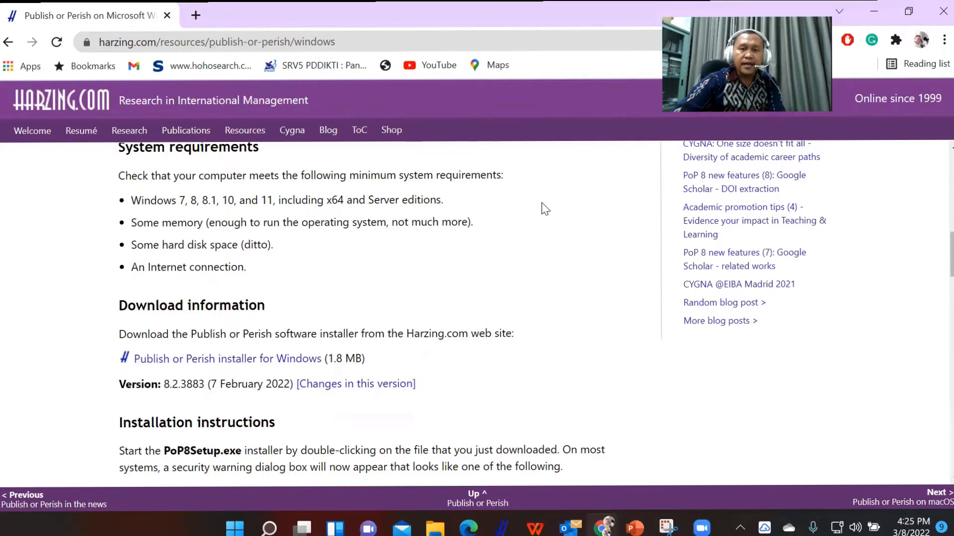
# Download the Publish or Perish installer for Windows, saving it as PoP8Setup (1) in the Downloads folder.
pyautogui.click(217, 362)
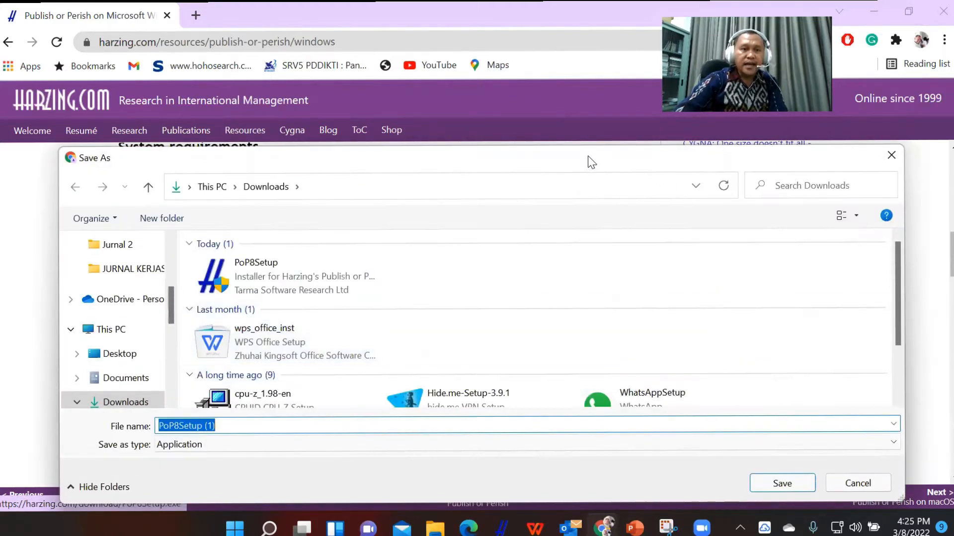
pyautogui.moveTo(591, 162); pyautogui.dragTo(583, 100)
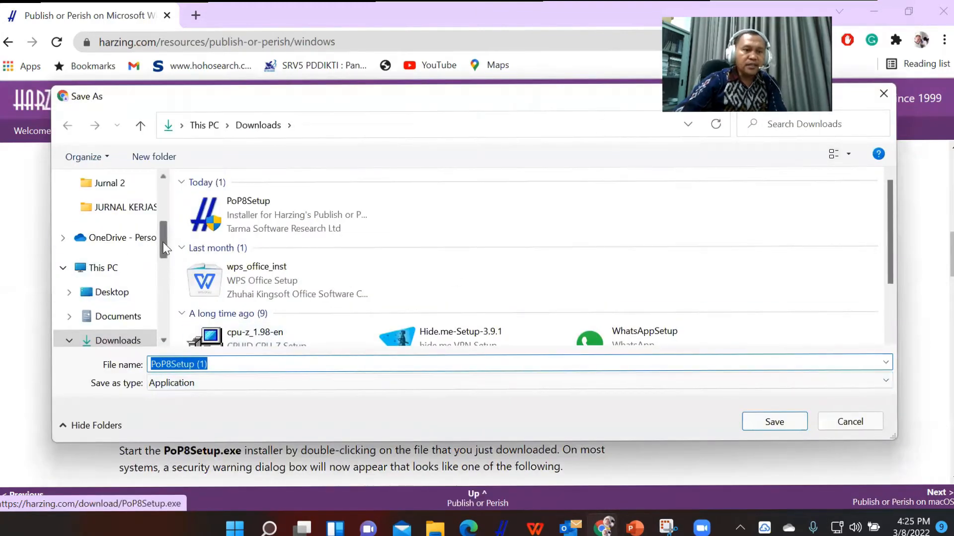
pyautogui.moveTo(164, 248); pyautogui.dragTo(159, 206)
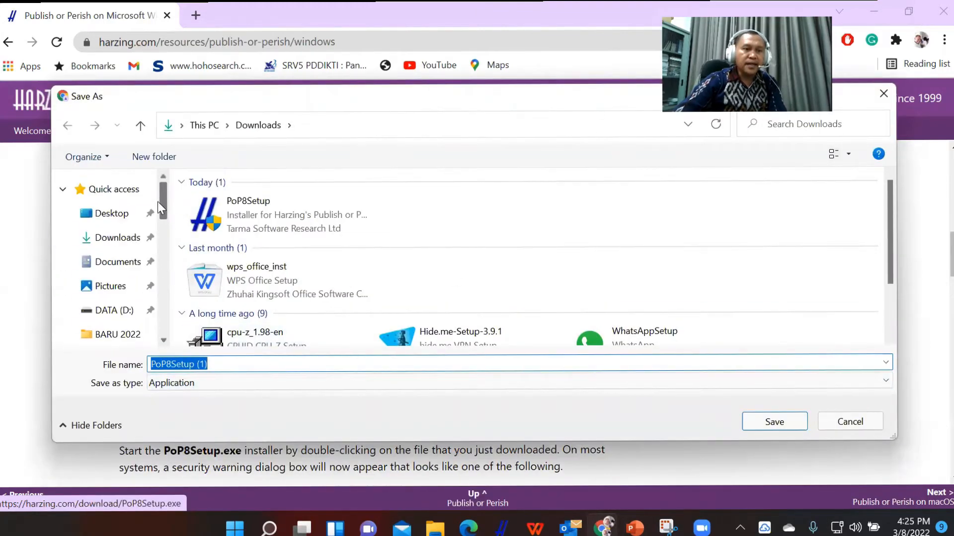
pyautogui.click(118, 239)
pyautogui.click(765, 424)
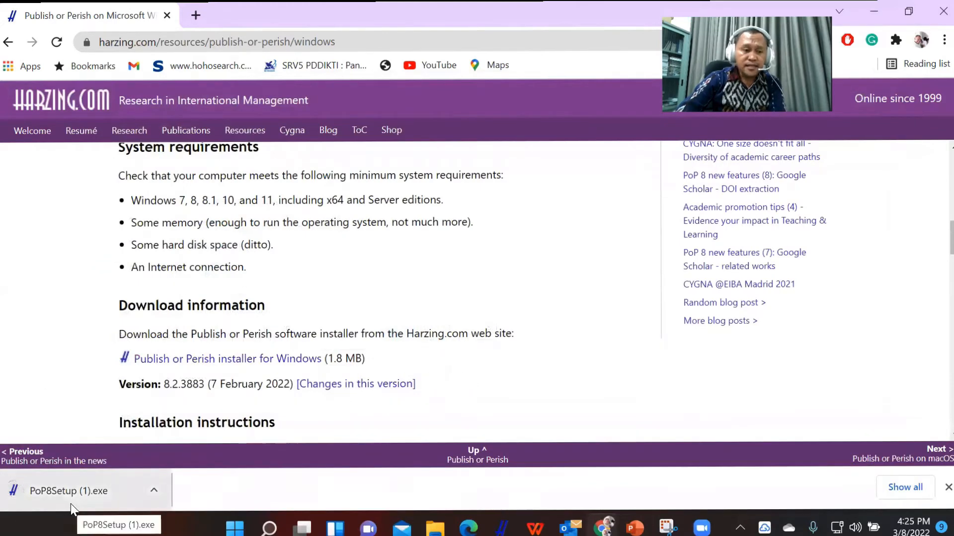
# Launch the downloaded Publish or Perish installer and agree to the license terms and conditions.
pyautogui.click(73, 497)
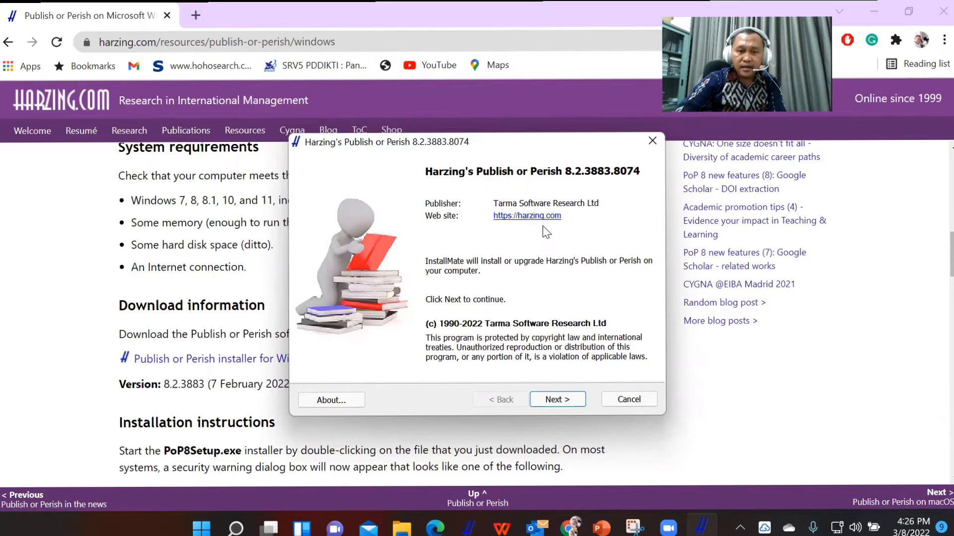
pyautogui.click(563, 403)
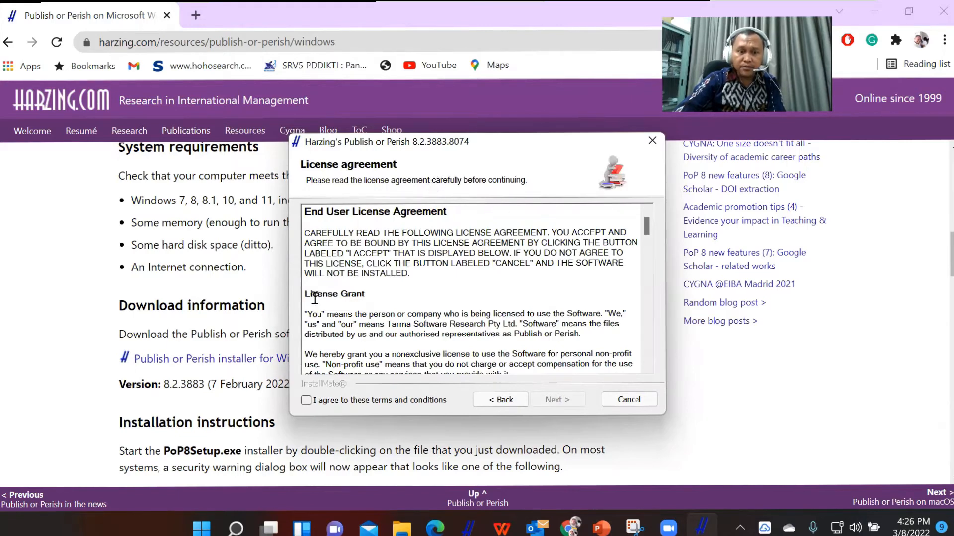
pyautogui.click(306, 401)
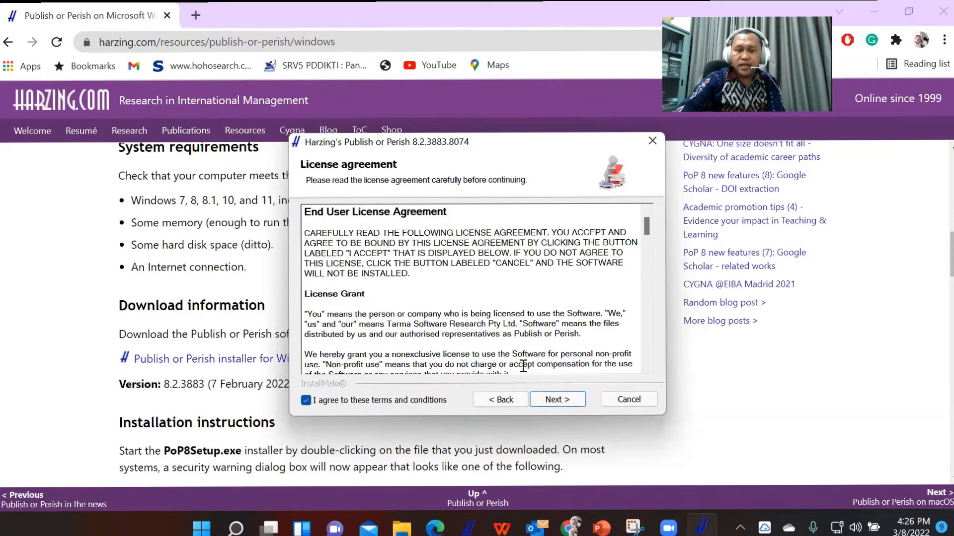
pyautogui.click(550, 400)
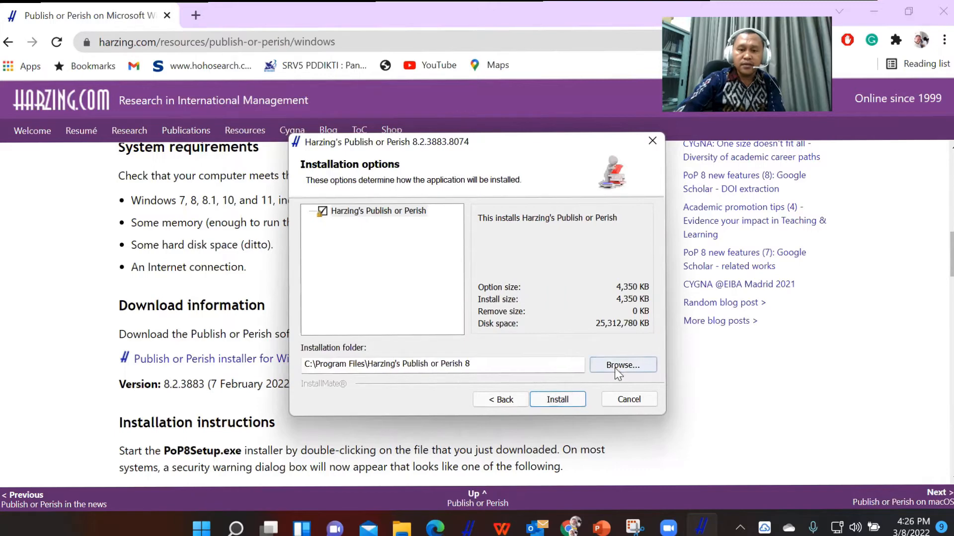
# Install Publish or Perish in C:\Program Files\Harzing's Publish or Perish 8 and finish setup with the option to start the application.
pyautogui.click(489, 366)
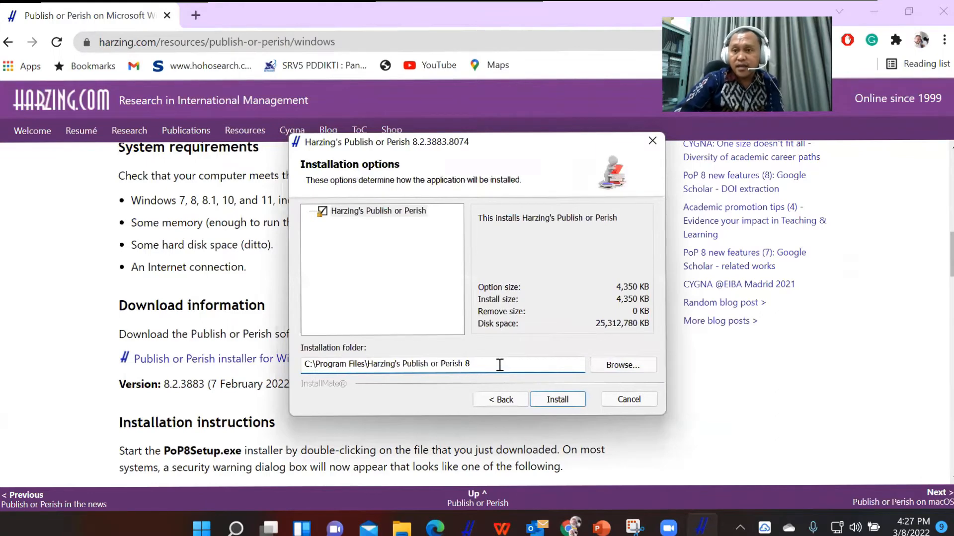
pyautogui.click(557, 401)
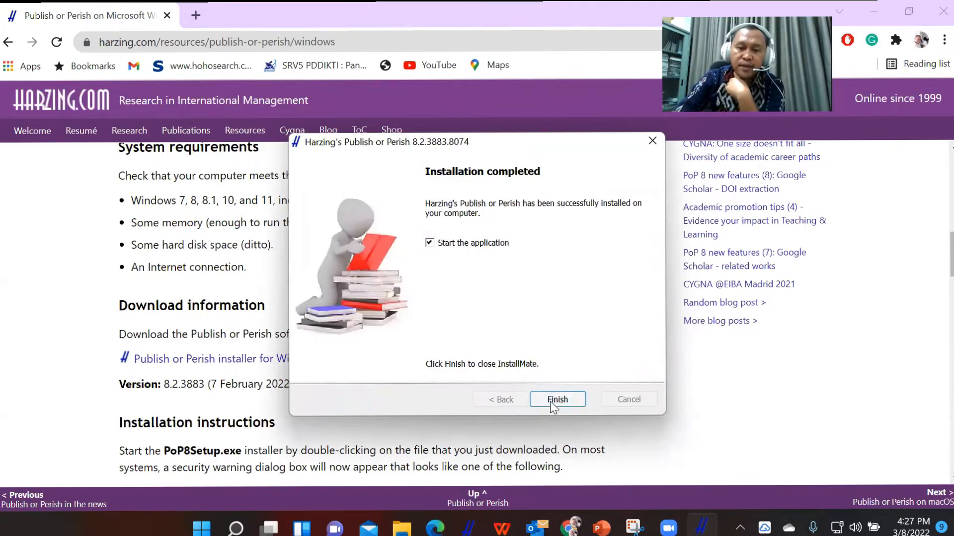
pyautogui.click(550, 402)
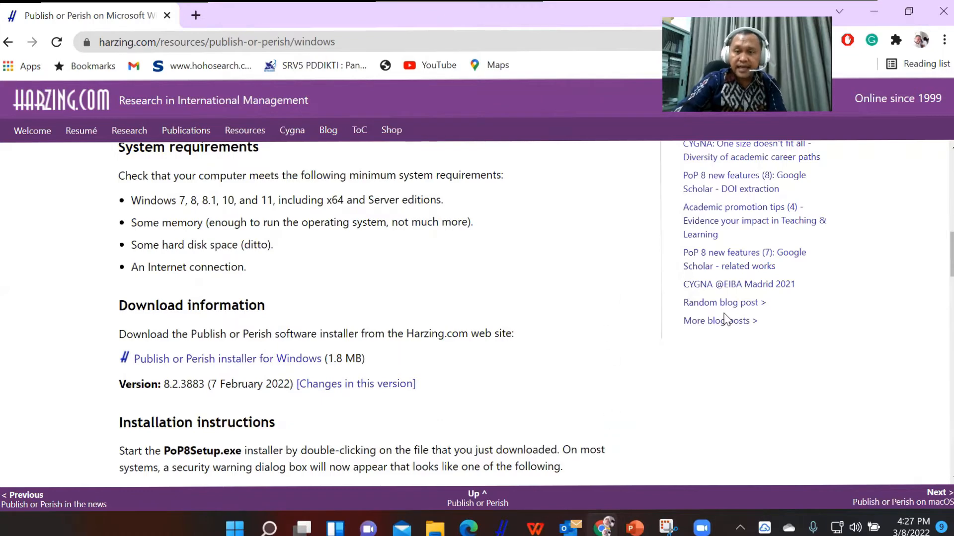
# Switch to the open Harzing's Publish or Perish application window.
pyautogui.moveTo(502, 527)
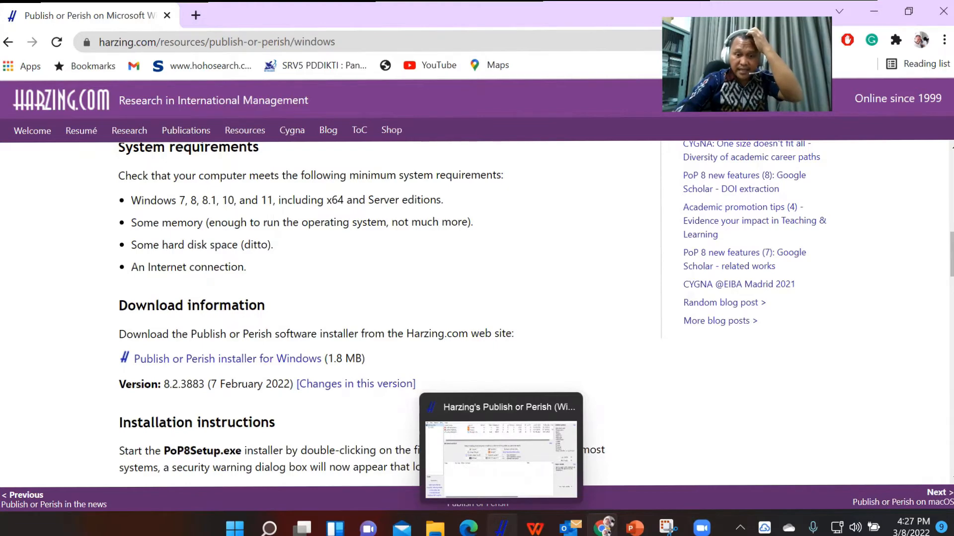
pyautogui.click(502, 528)
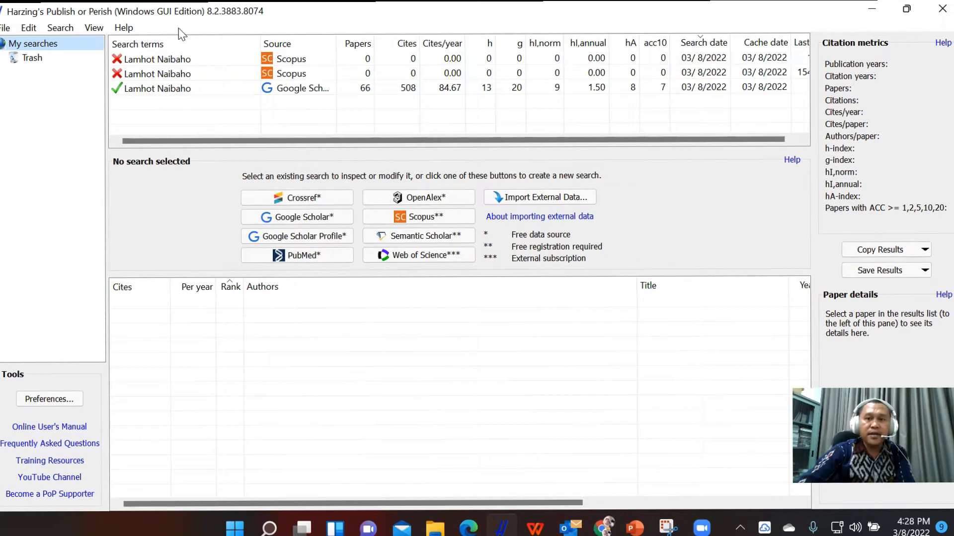
pyautogui.click(6, 29)
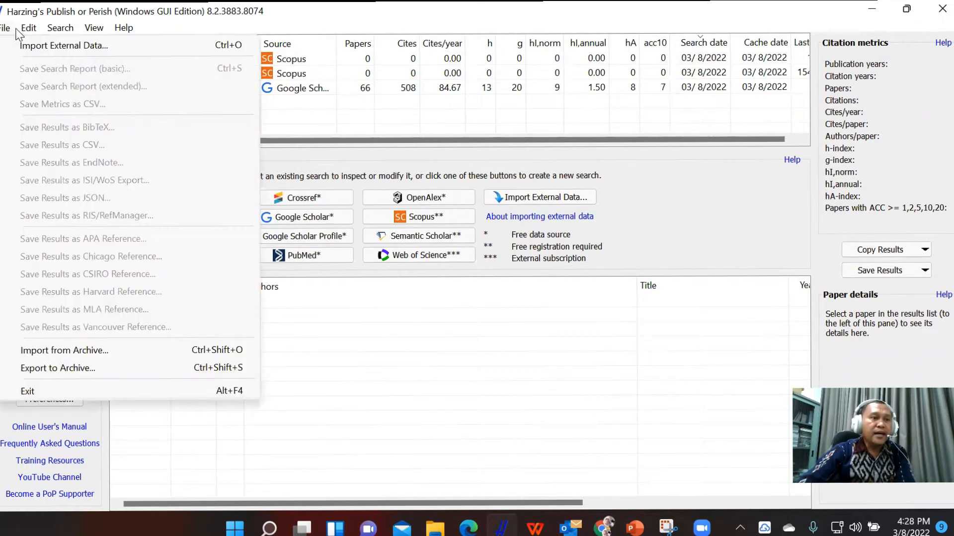
pyautogui.moveTo(28, 32)
pyautogui.moveTo(112, 30)
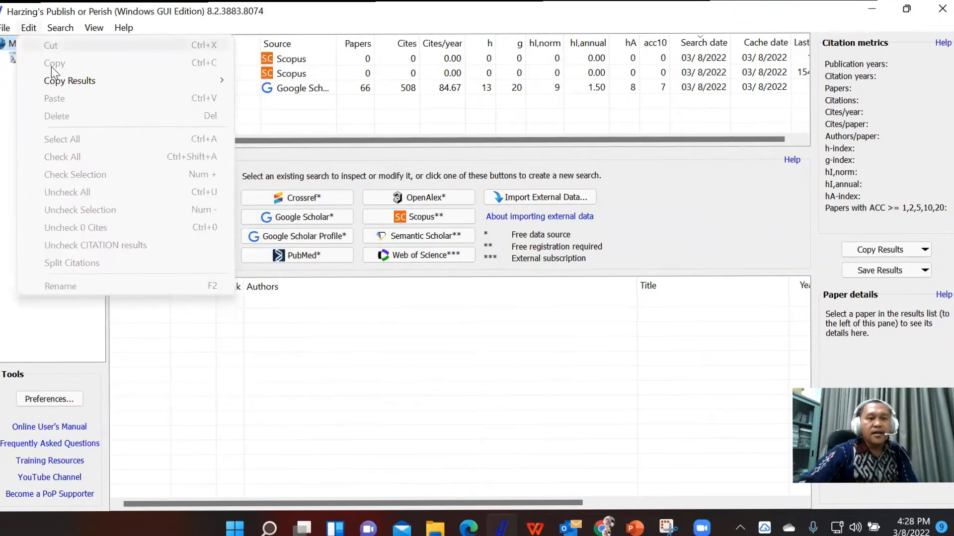
pyautogui.moveTo(56, 81)
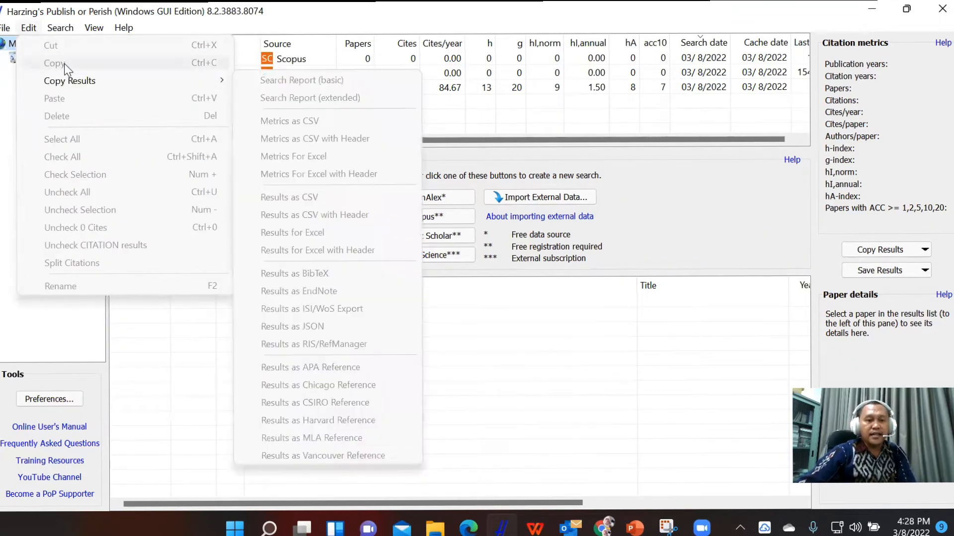
pyautogui.click(485, 339)
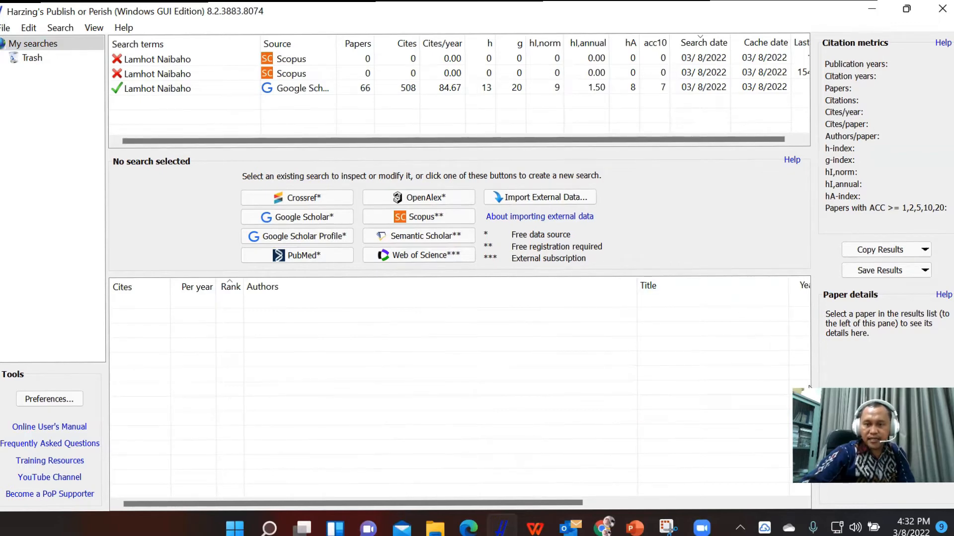
pyautogui.moveTo(810, 389); pyautogui.dragTo(680, 317)
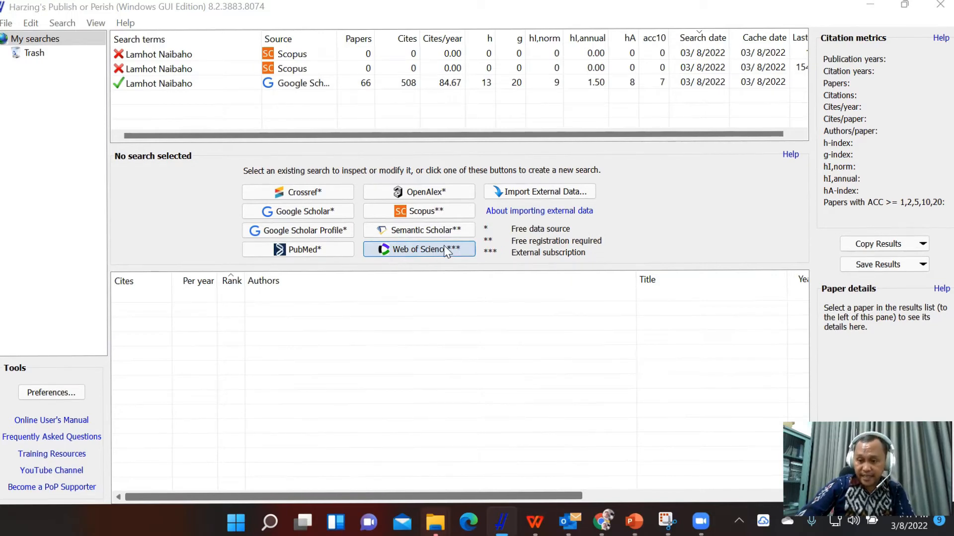
pyautogui.click(663, 191)
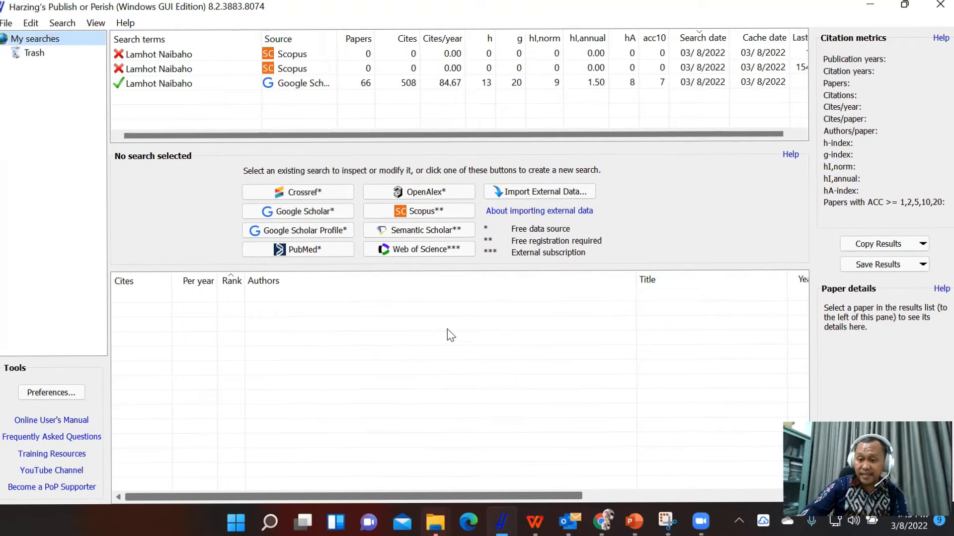
# Create a Google Scholar search and enter "psycholinguistics, language learning" as its keywords.
pyautogui.click(307, 209)
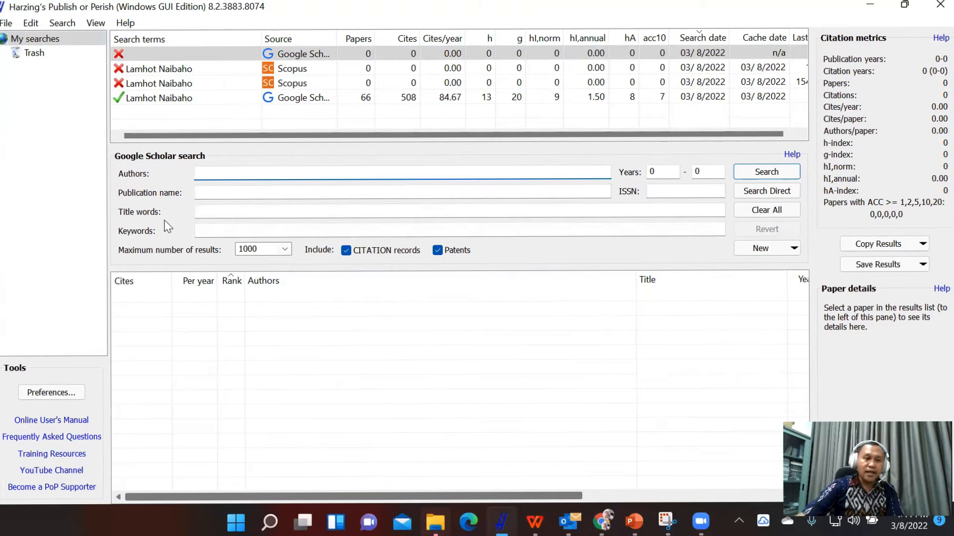
pyautogui.click(207, 230)
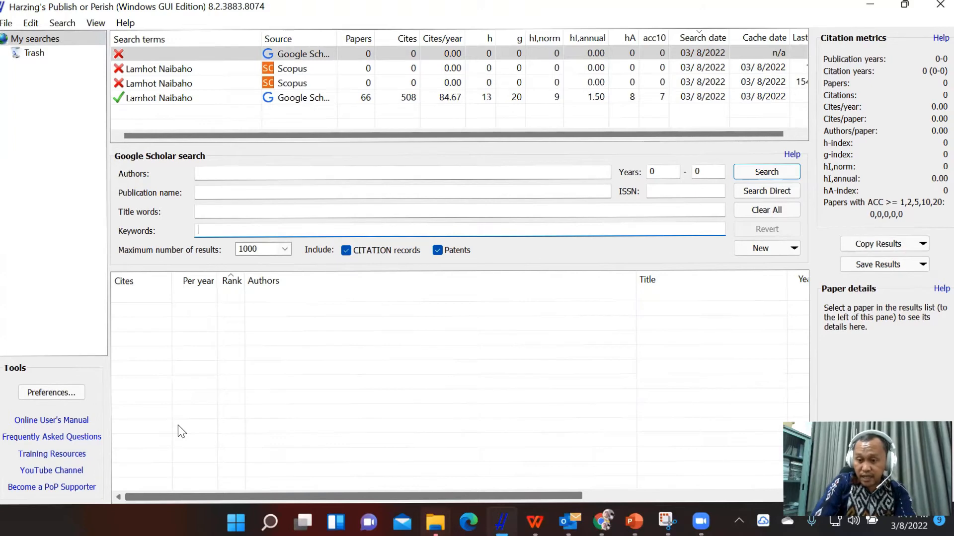
pyautogui.write('pys')
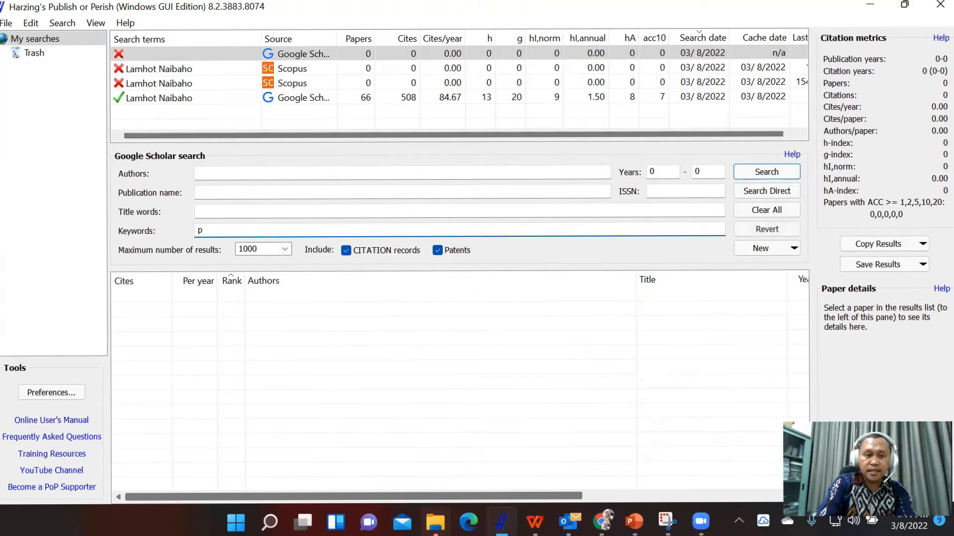
pyautogui.press('BackSpace')
pyautogui.press('BackSpace')
pyautogui.write('s')
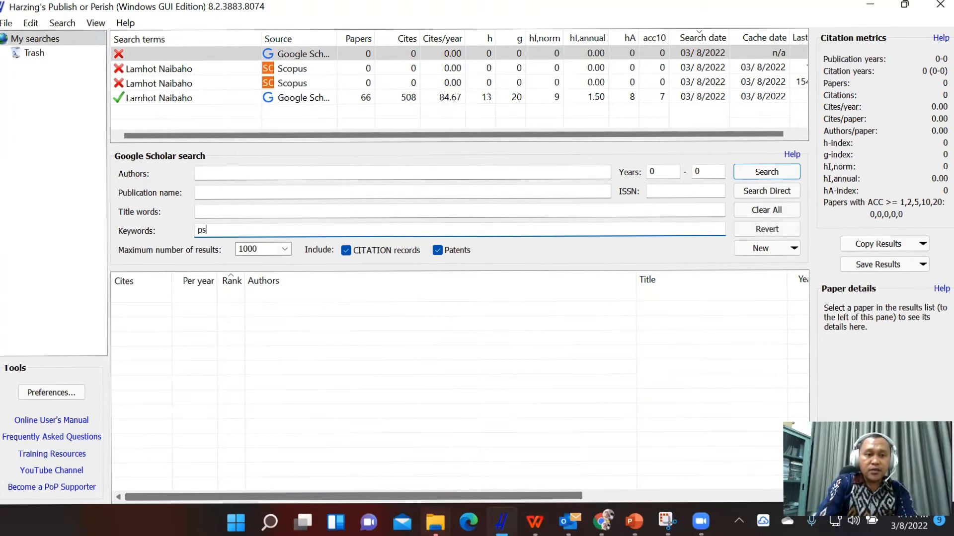
pyautogui.write('ychol')
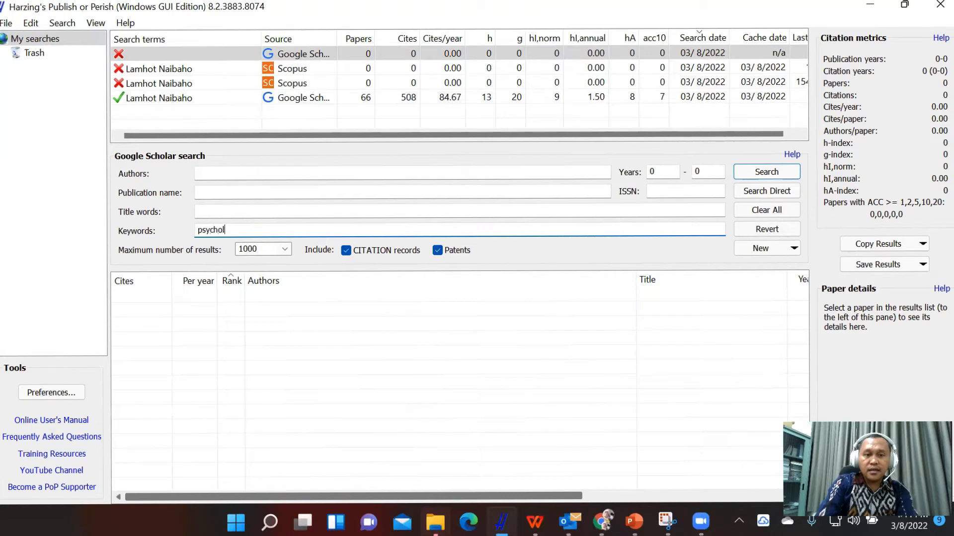
pyautogui.write('inguis')
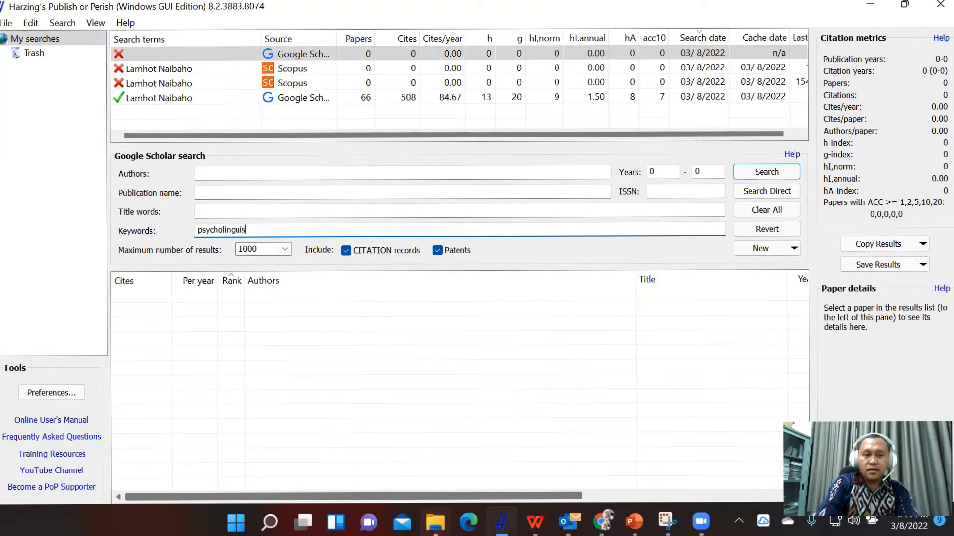
pyautogui.write('tics')
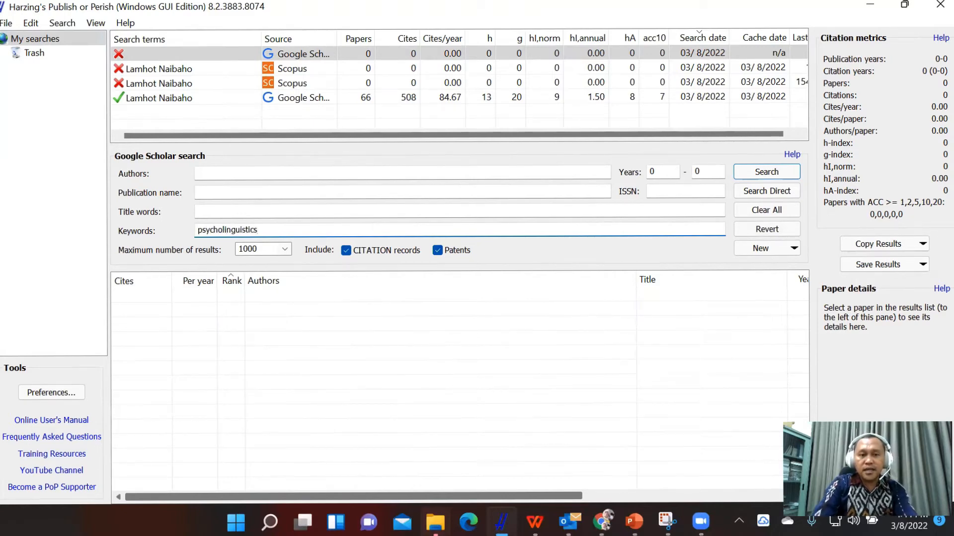
pyautogui.write(', ')
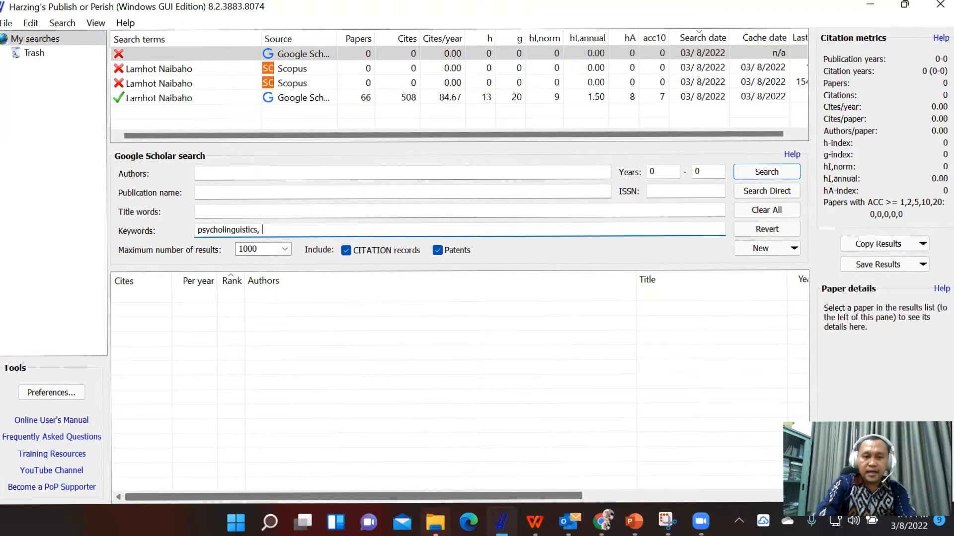
pyautogui.write('langu')
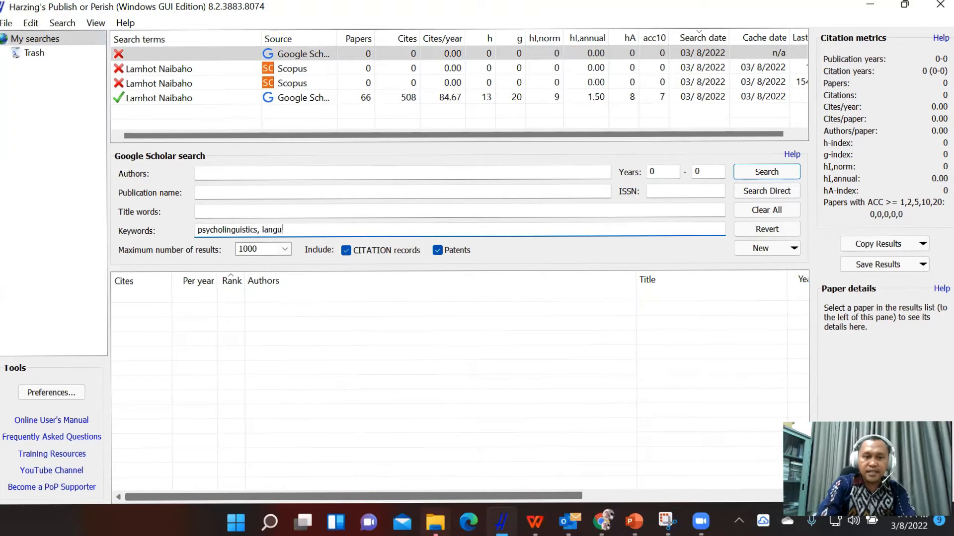
pyautogui.write('age learning')
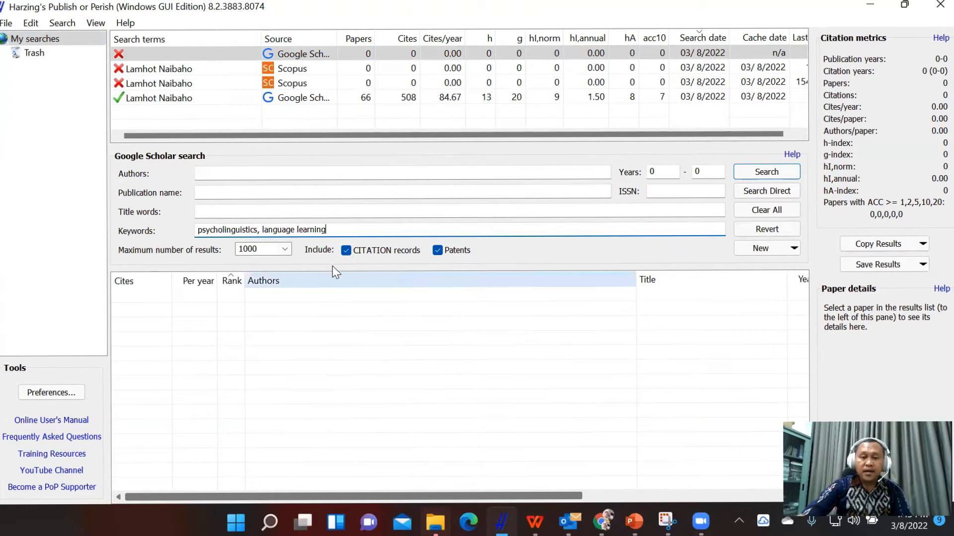
pyautogui.click(286, 250)
pyautogui.click(285, 250)
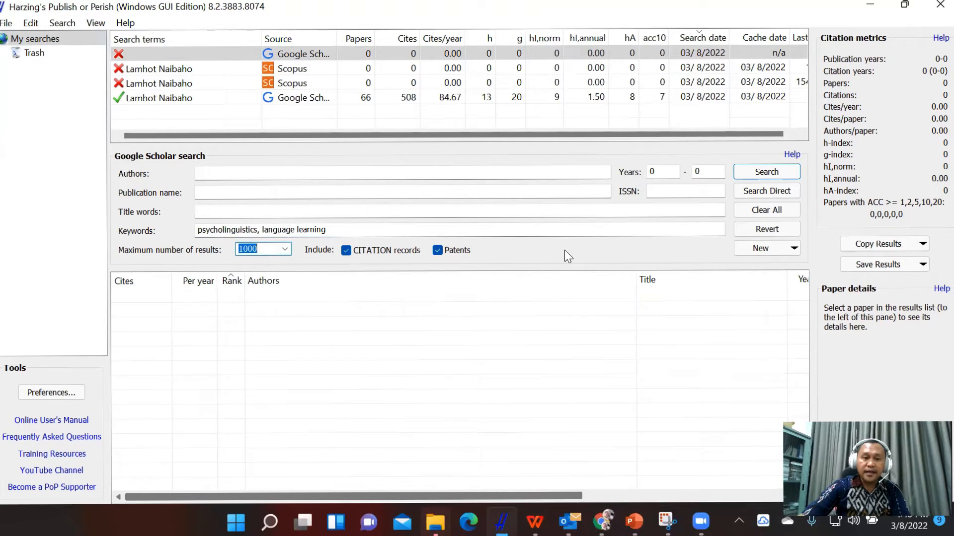
pyautogui.click(672, 173)
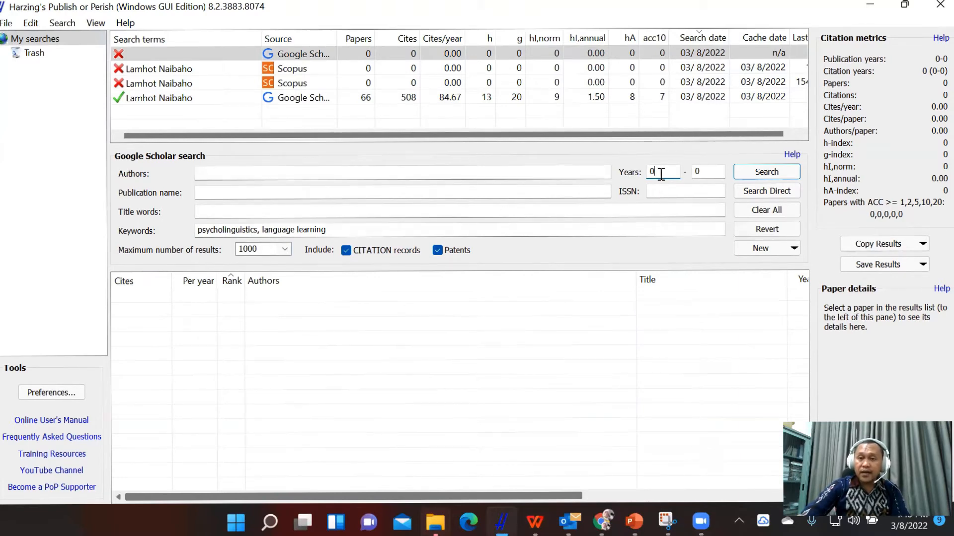
pyautogui.moveTo(660, 174); pyautogui.dragTo(643, 173)
pyautogui.moveTo(709, 171); pyautogui.dragTo(694, 172)
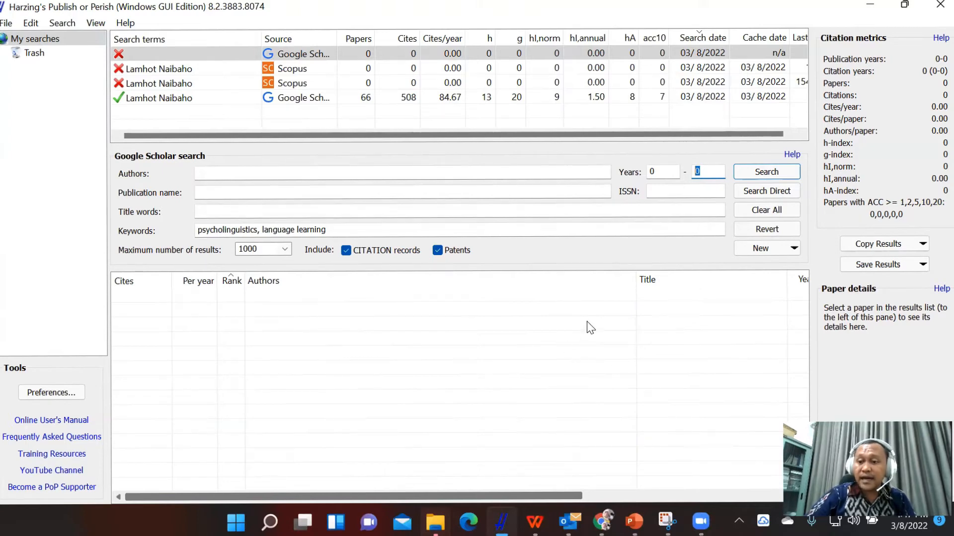
# Set the start year of the Google Scholar search to 2017 and clear its end year.
pyautogui.click(665, 172)
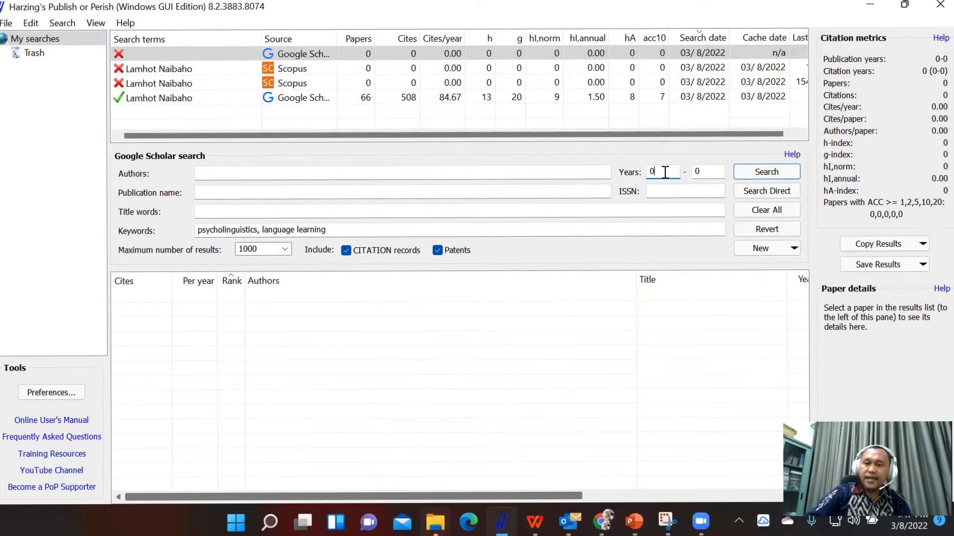
pyautogui.press('BackSpace')
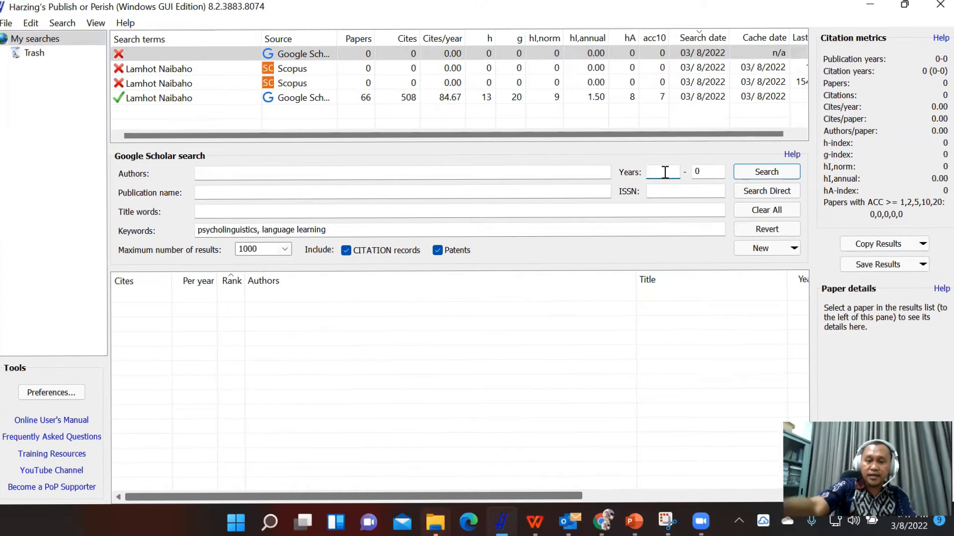
pyautogui.write('201')
pyautogui.press('BackSpace')
pyautogui.write('7')
pyautogui.press('BackSpace')
pyautogui.write('17')
pyautogui.press('Tab')
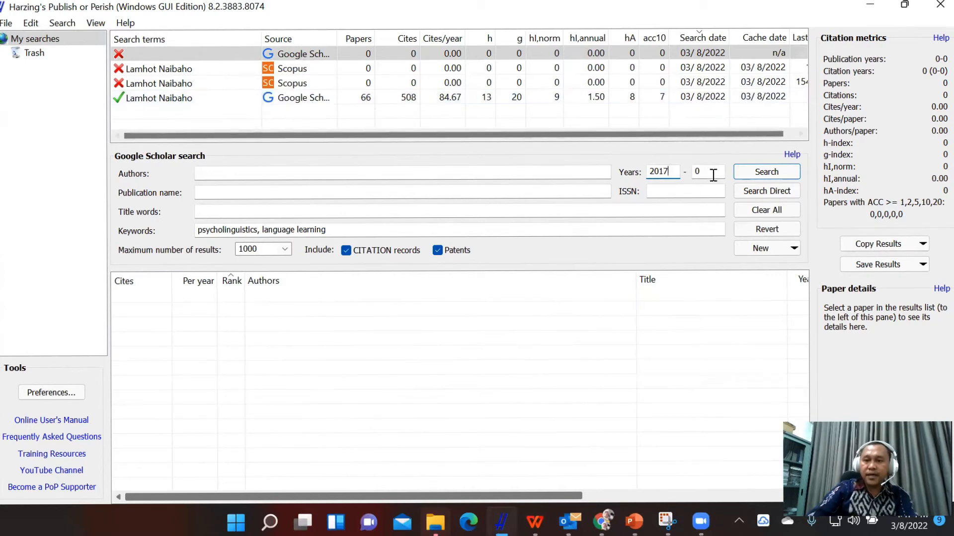
pyautogui.press('BackSpace')
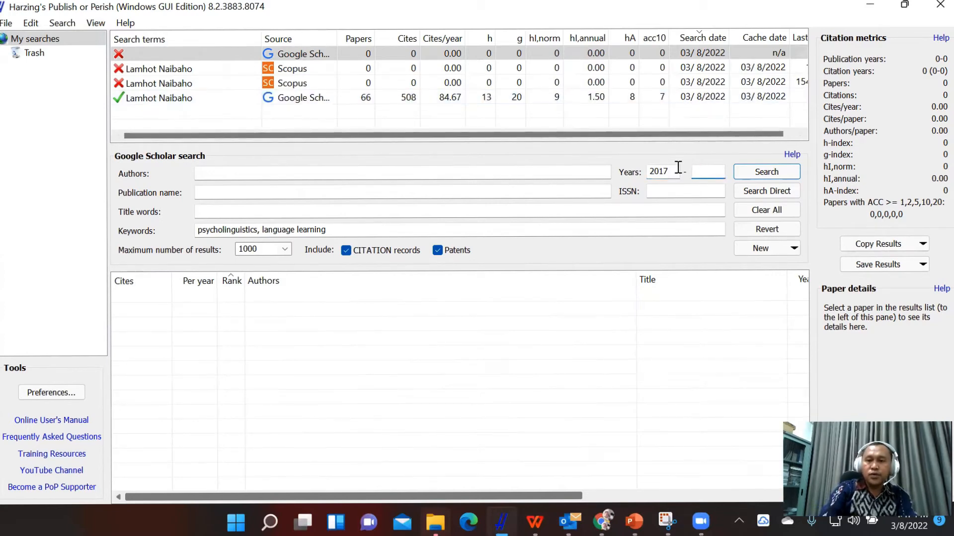
# Set the publication year range to 2016–2021 and run the Google Scholar search.
pyautogui.click(668, 170)
pyautogui.press('BackSpace')
pyautogui.write('2')
pyautogui.press('BackSpace')
pyautogui.write('6')
pyautogui.click(710, 175)
pyautogui.write('2021')
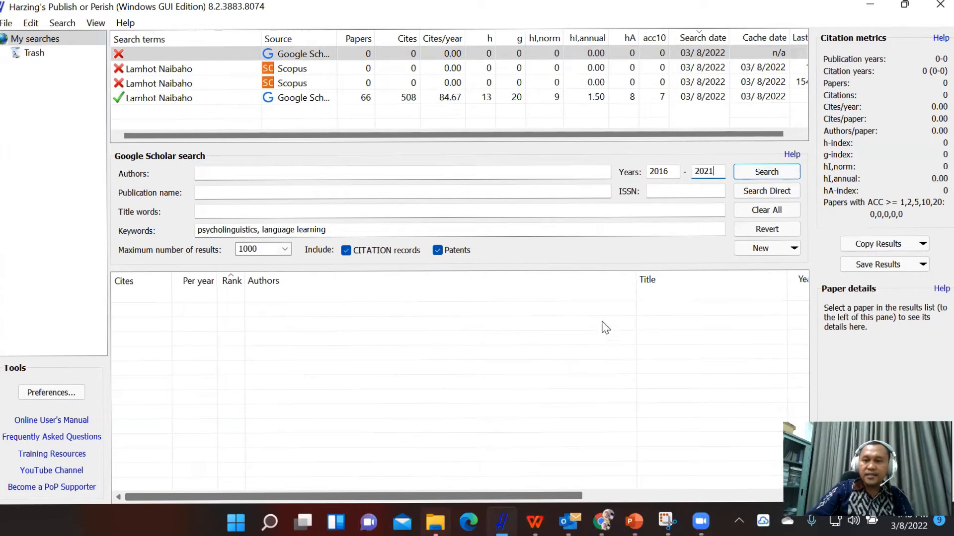
pyautogui.click(766, 172)
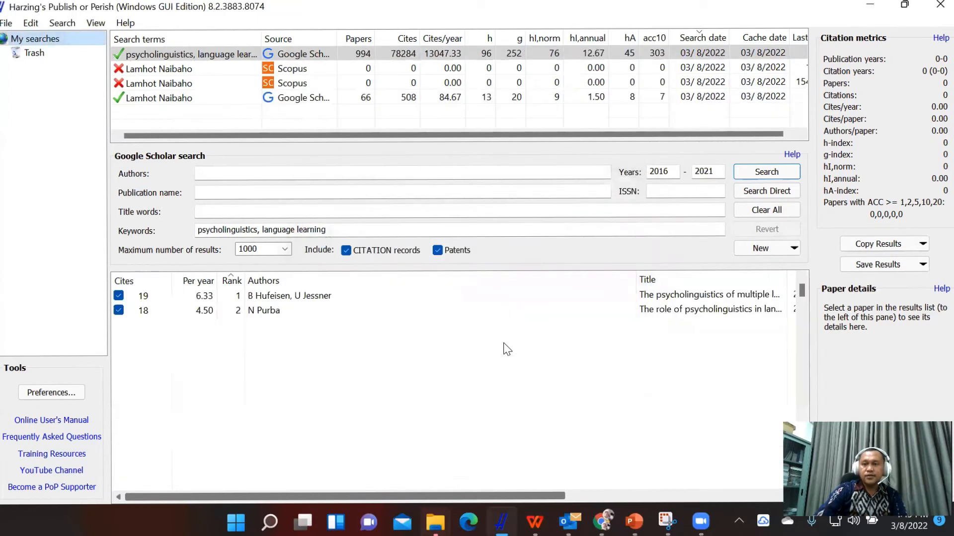
# Narrow the Authors column and widen the Title column in the results list to make room for longer paper titles.
pyautogui.scroll(-2, 499, 342)
pyautogui.scroll(1, 499, 341)
pyautogui.scroll(1, 497, 345)
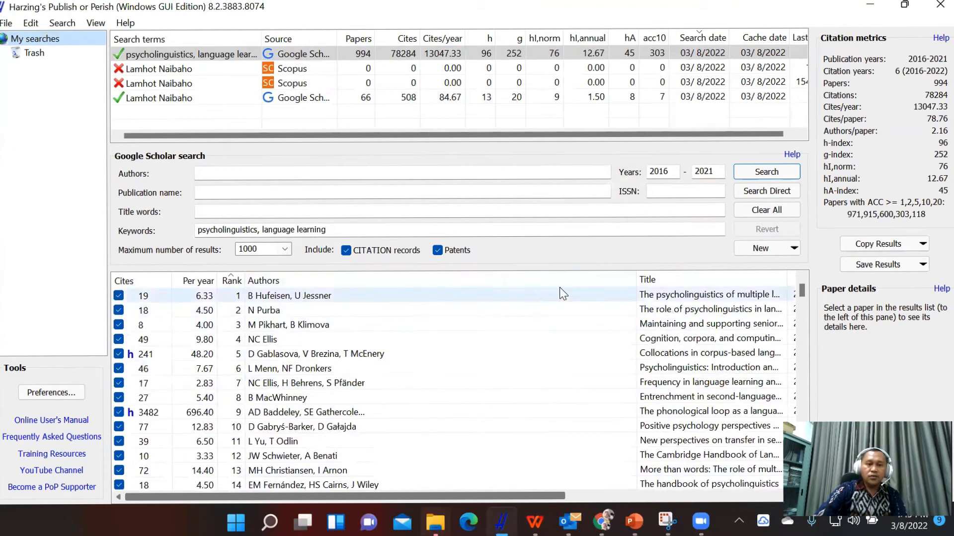
pyautogui.moveTo(636, 279); pyautogui.dragTo(412, 283)
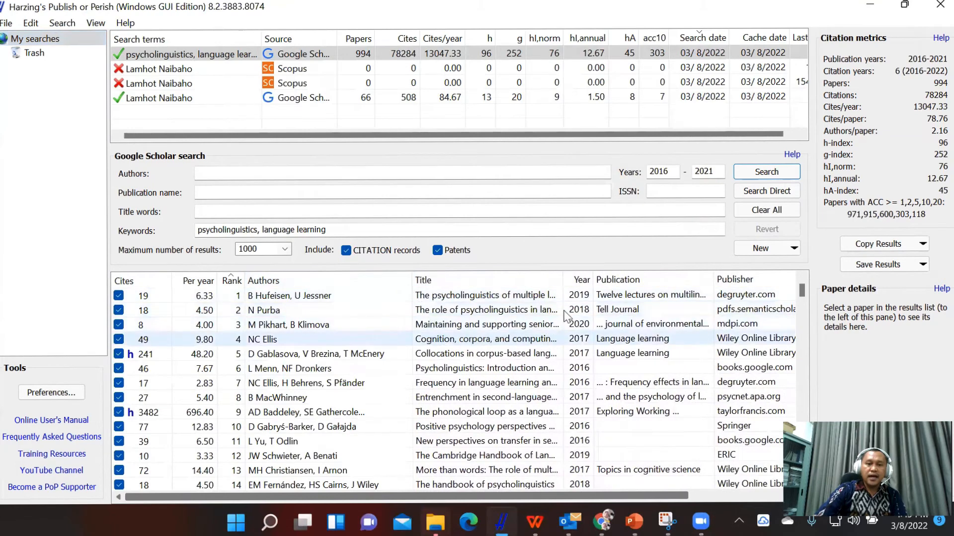
pyautogui.moveTo(562, 278); pyautogui.dragTo(755, 279)
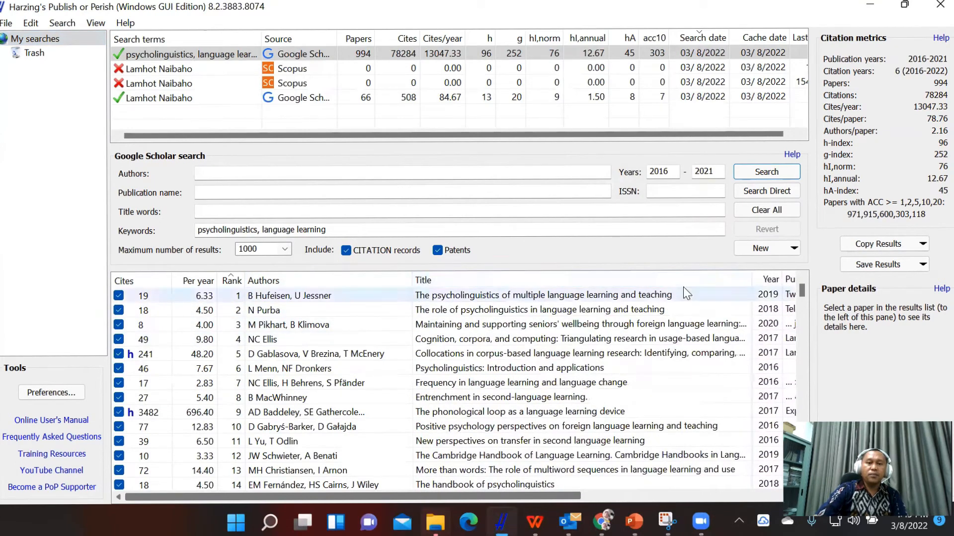
# Narrow the Title, Publication and Authors columns in the results list so the columns through Type fit in view.
pyautogui.click(354, 230)
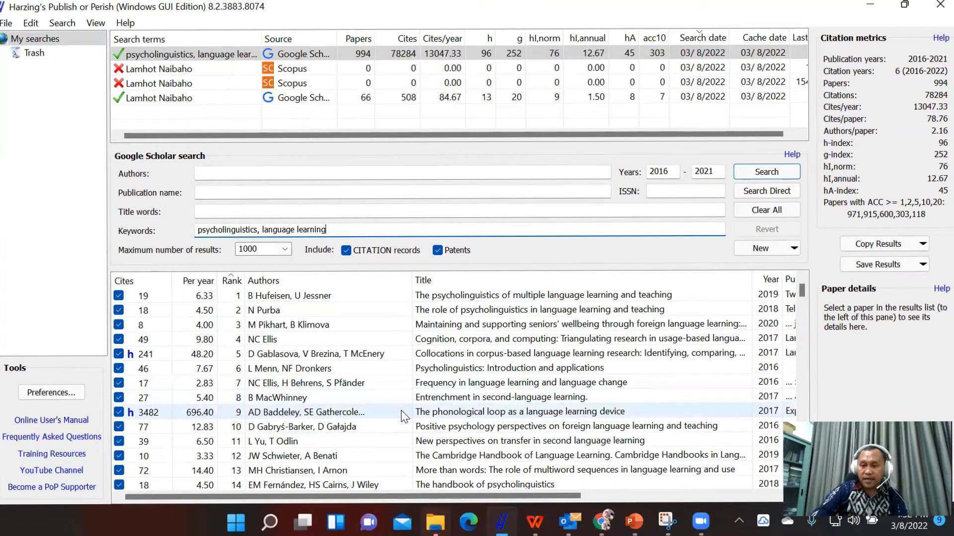
pyautogui.moveTo(749, 276); pyautogui.dragTo(576, 276)
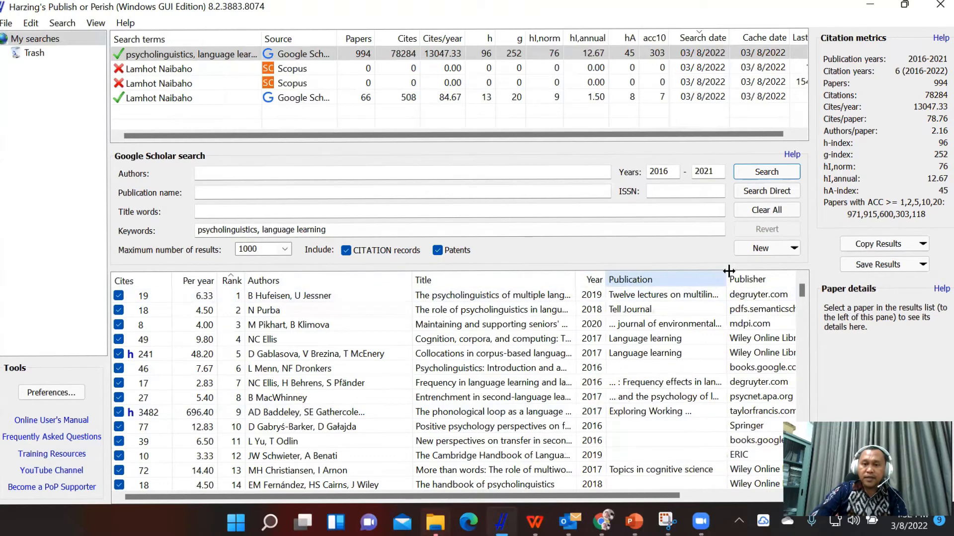
pyautogui.moveTo(728, 273); pyautogui.dragTo(684, 278)
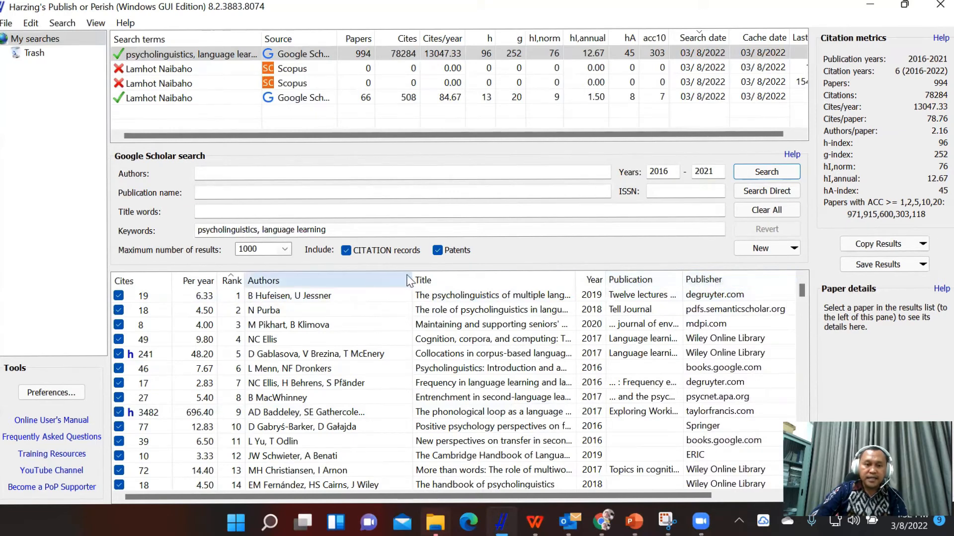
pyautogui.moveTo(404, 273); pyautogui.dragTo(334, 287)
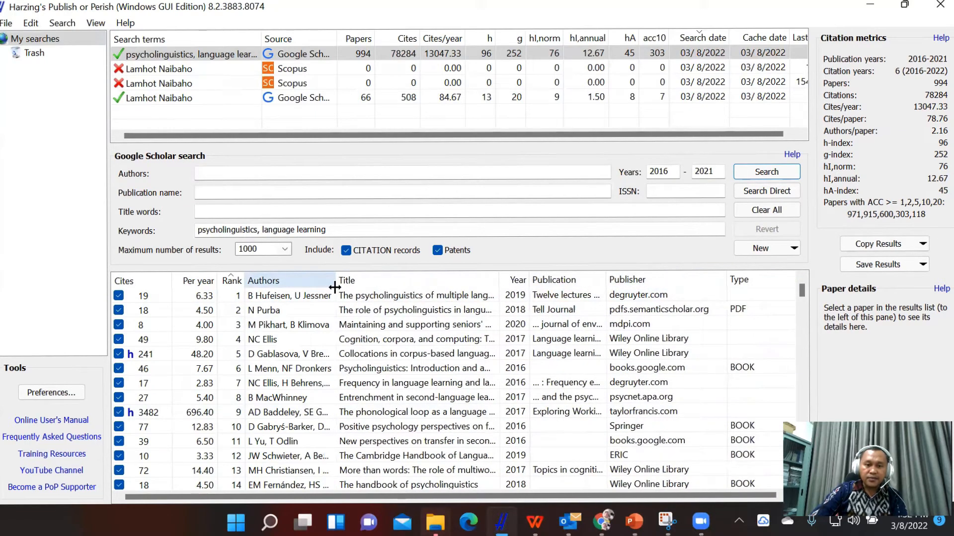
pyautogui.moveTo(499, 280); pyautogui.dragTo(488, 298)
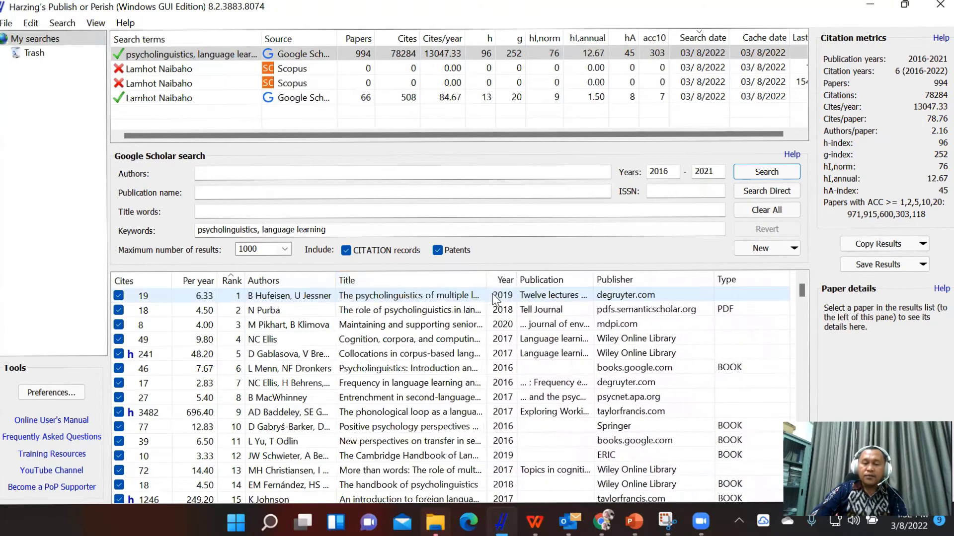
# Examine the publishers and publication types across the Google Scholar results list, returning to the first entries.
pyautogui.scroll(-1, 735, 320)
pyautogui.scroll(1, 737, 327)
pyautogui.scroll(-1, 739, 317)
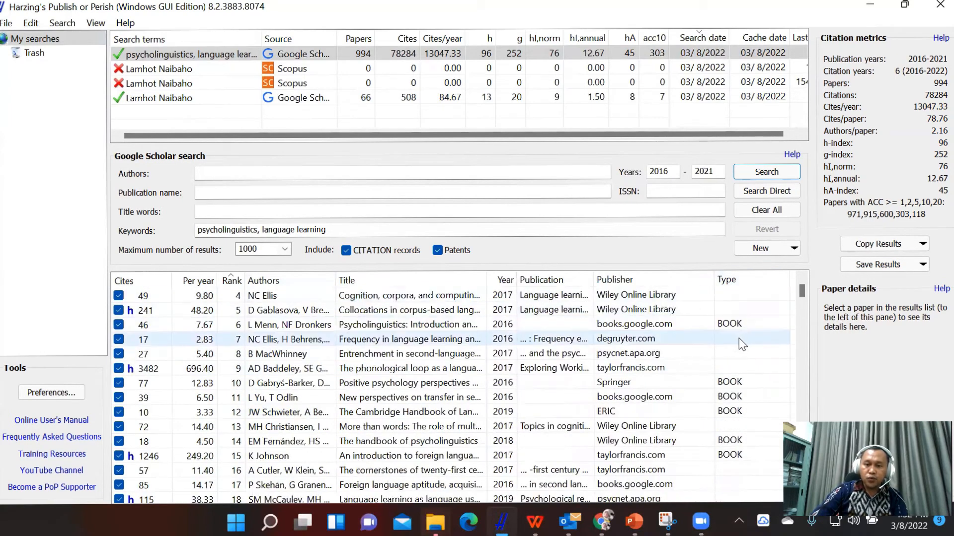
pyautogui.scroll(-11, 738, 343)
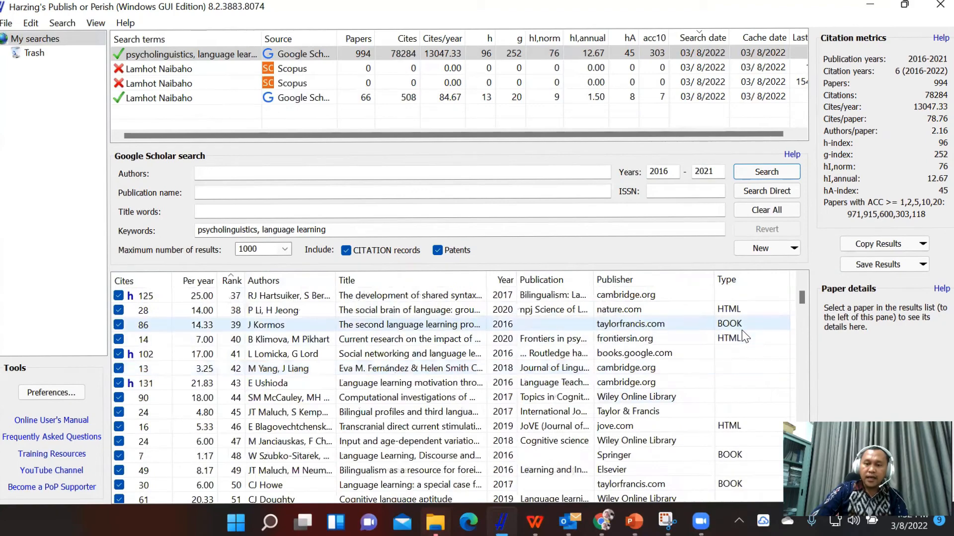
pyautogui.scroll(-7, 738, 347)
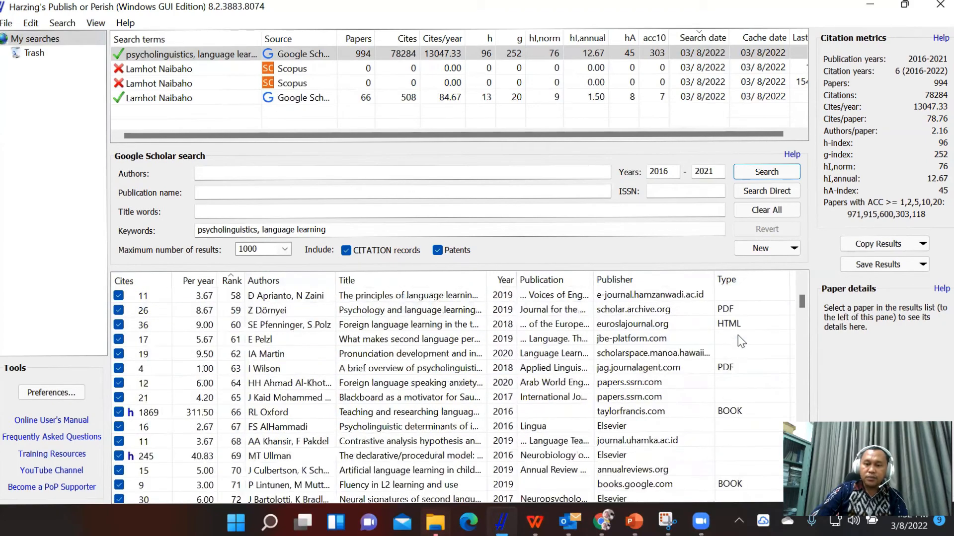
pyautogui.scroll(-2, 738, 343)
pyautogui.scroll(17, 722, 397)
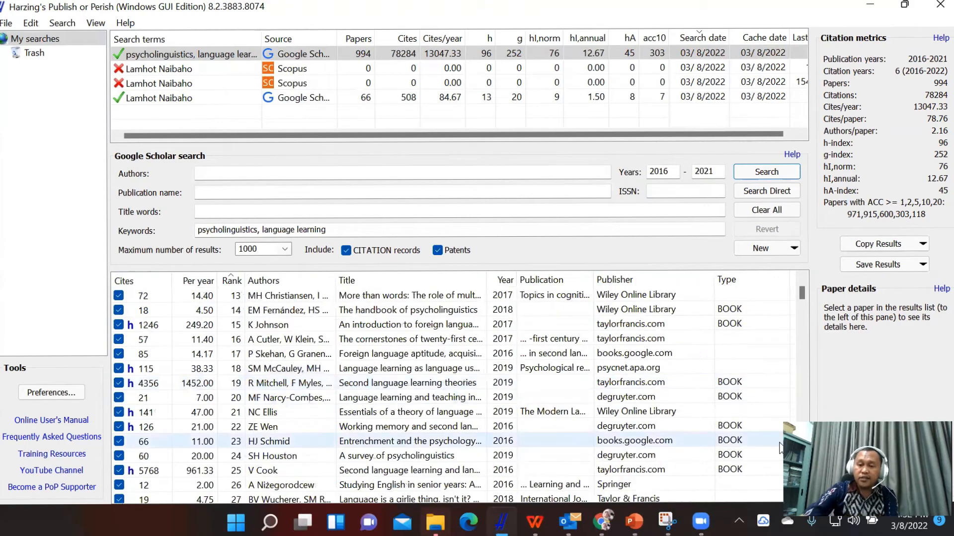
pyautogui.scroll(4, 434, 425)
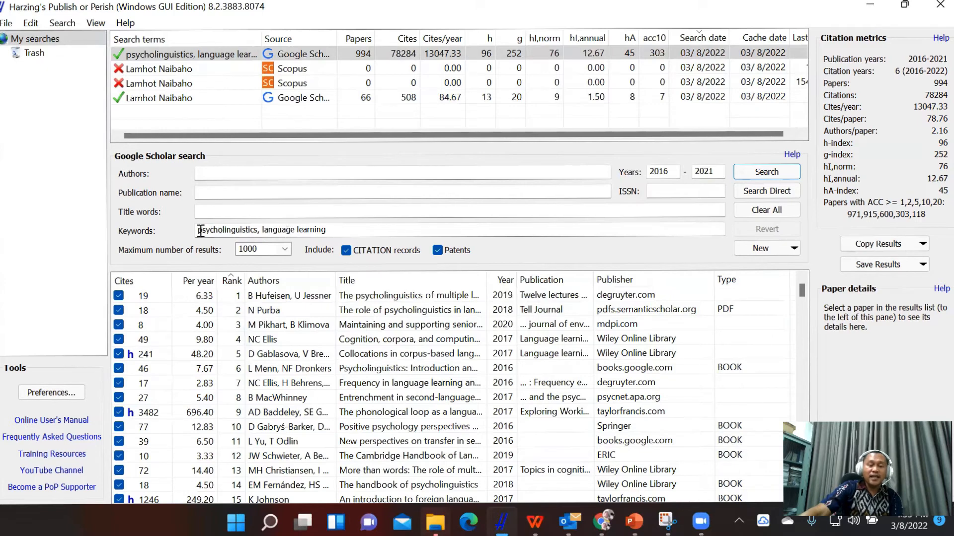
# Check how the paper titles in the results list match the keywords psycholinguistics and language learning.
pyautogui.click(370, 232)
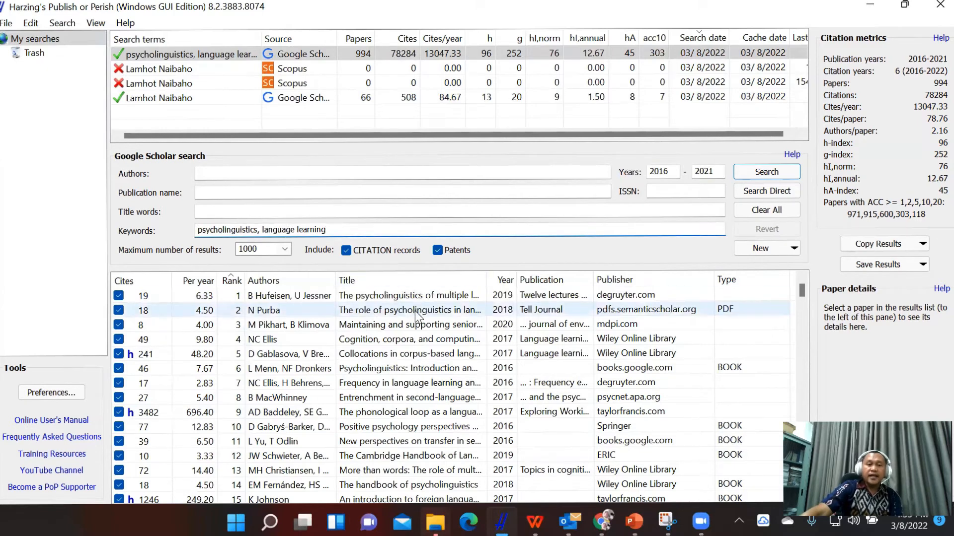
pyautogui.scroll(-6, 407, 359)
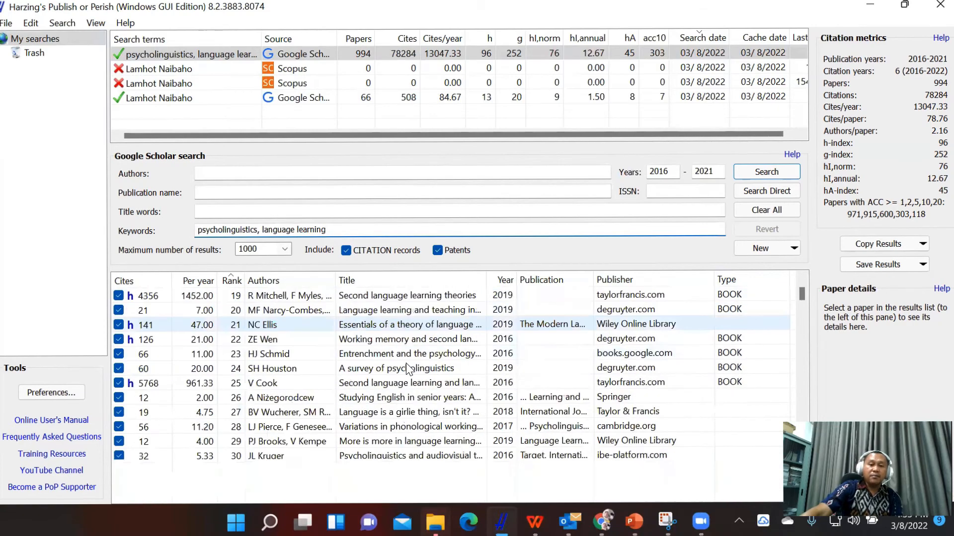
pyautogui.scroll(-18, 406, 363)
pyautogui.scroll(-13, 401, 372)
pyautogui.scroll(8, 402, 374)
pyautogui.scroll(15, 404, 375)
pyautogui.scroll(14, 397, 381)
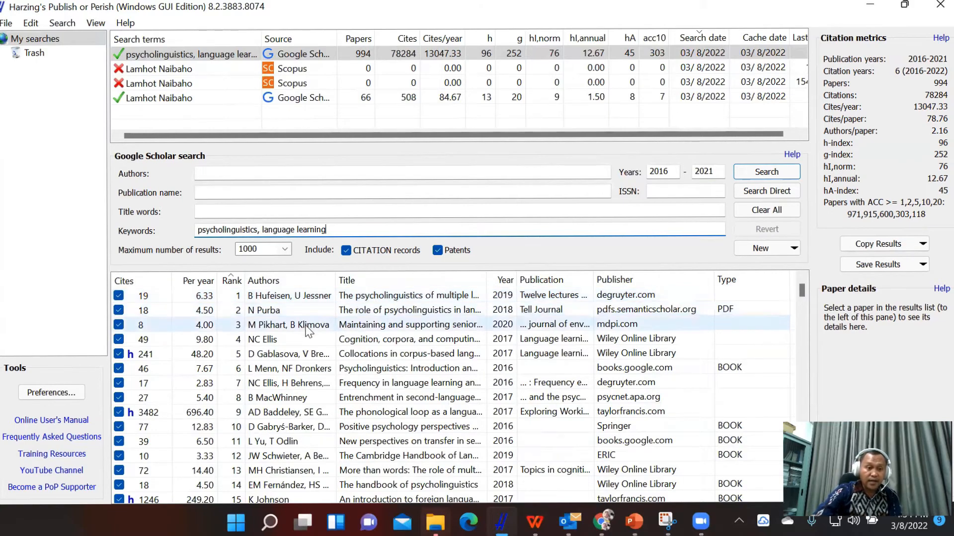
pyautogui.scroll(-3, 305, 326)
pyautogui.scroll(2, 305, 326)
pyautogui.scroll(1, 305, 326)
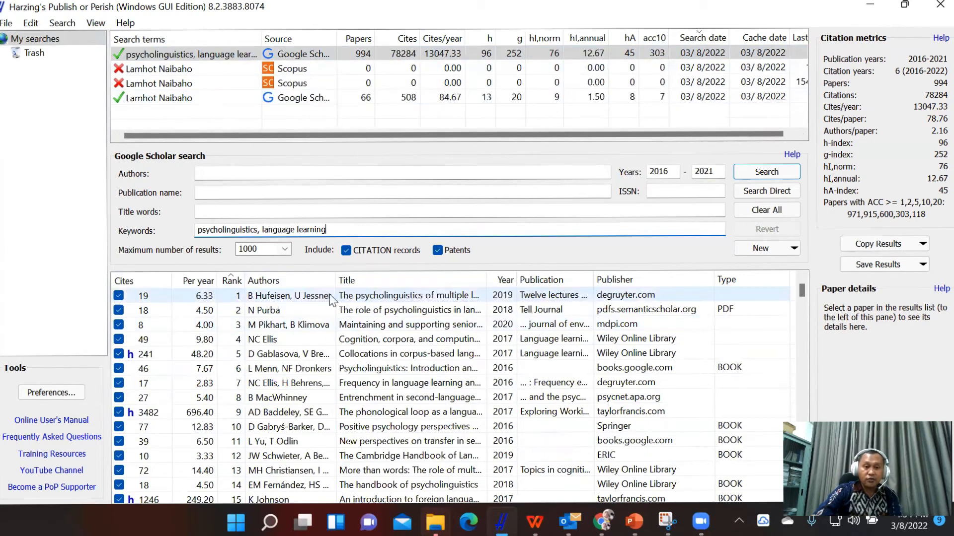
# Open the first-ranked paper's De Gruyter page in the browser, accept all cookies and look through the page.
pyautogui.doubleClick(396, 296)
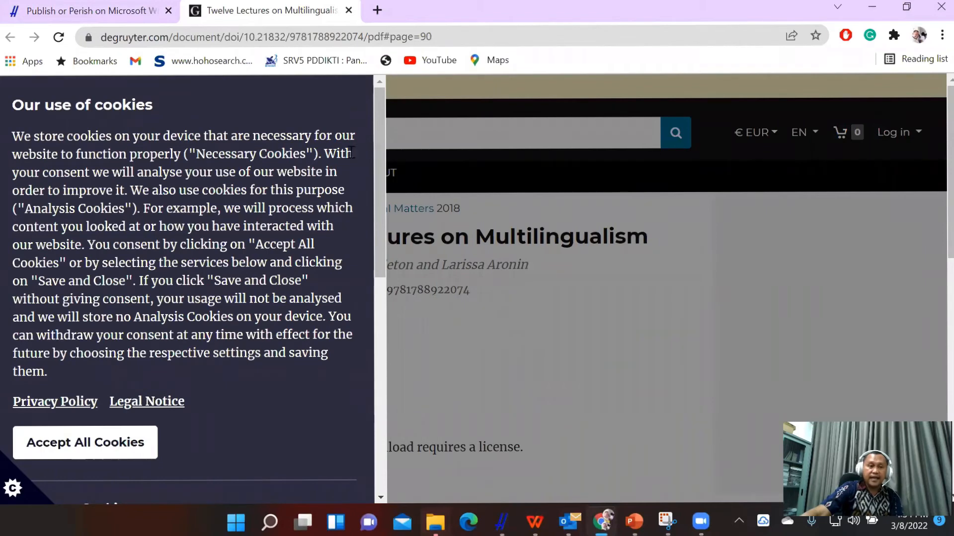
pyautogui.click(133, 450)
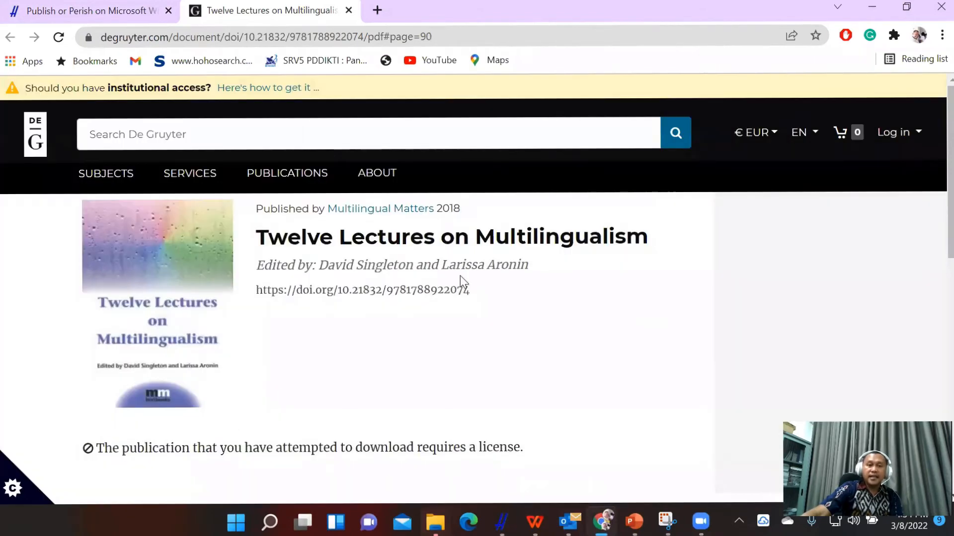
pyautogui.click(96, 11)
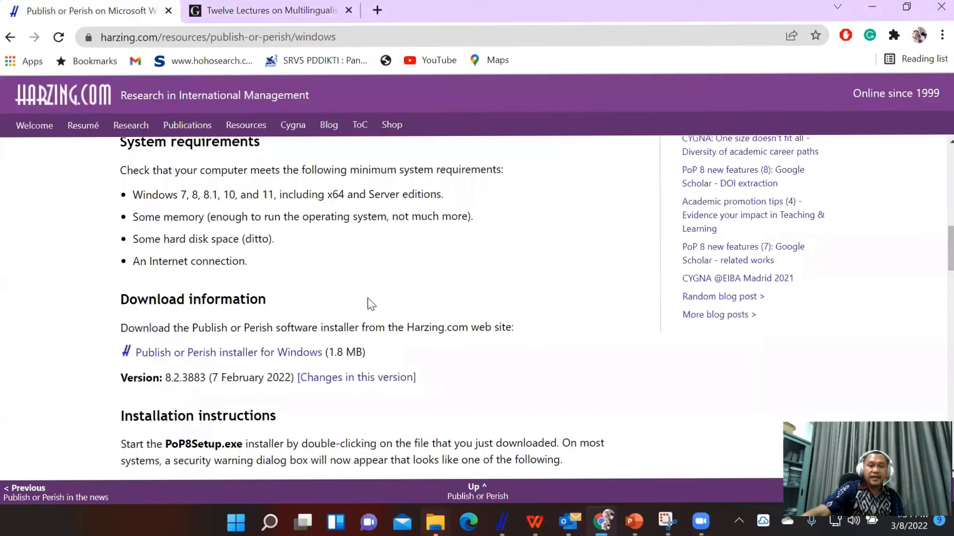
pyautogui.hotkey('ctrl', 'Tab')
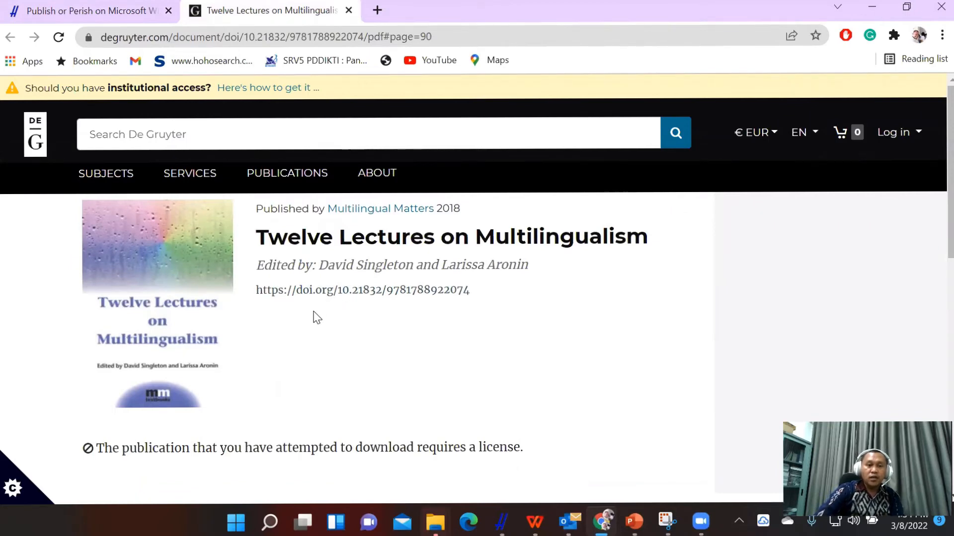
pyautogui.scroll(-5, 314, 319)
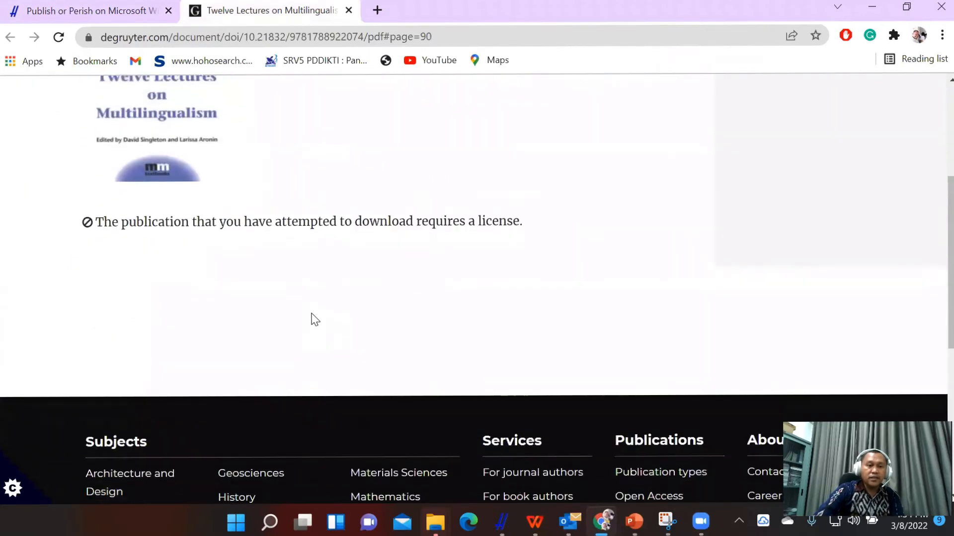
pyautogui.scroll(5, 314, 319)
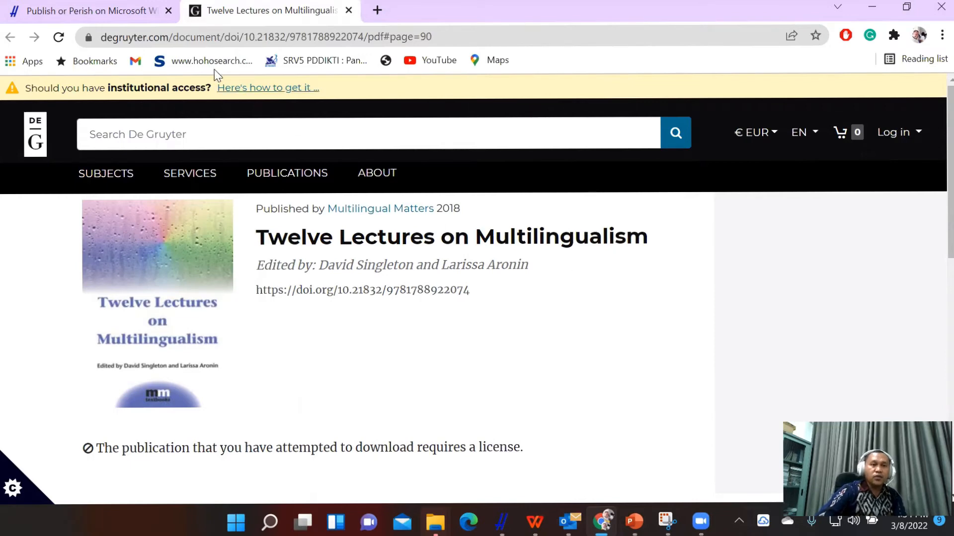
# Switch to Publish or Perish to view the first paper's entry, and return to the browser to recheck its De Gruyter page.
pyautogui.click(87, 14)
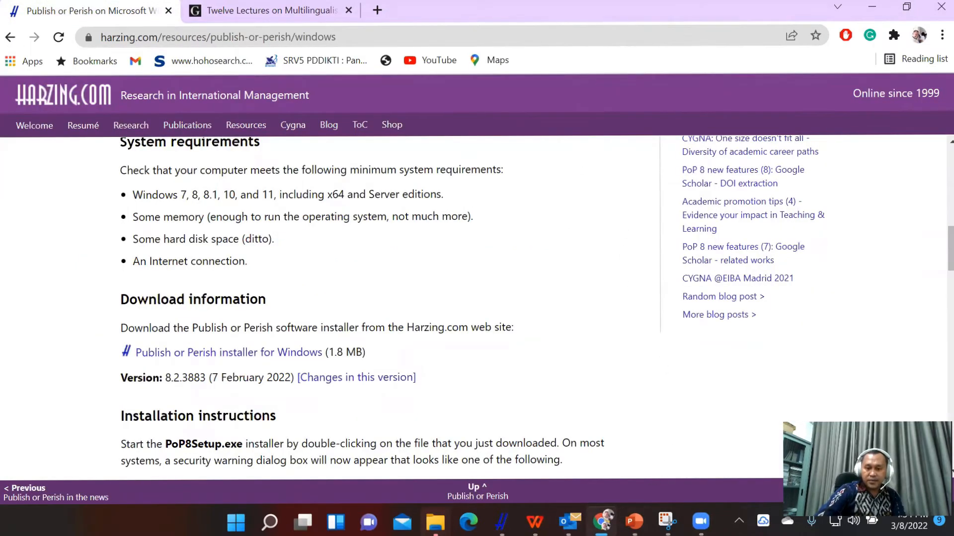
pyautogui.click(502, 521)
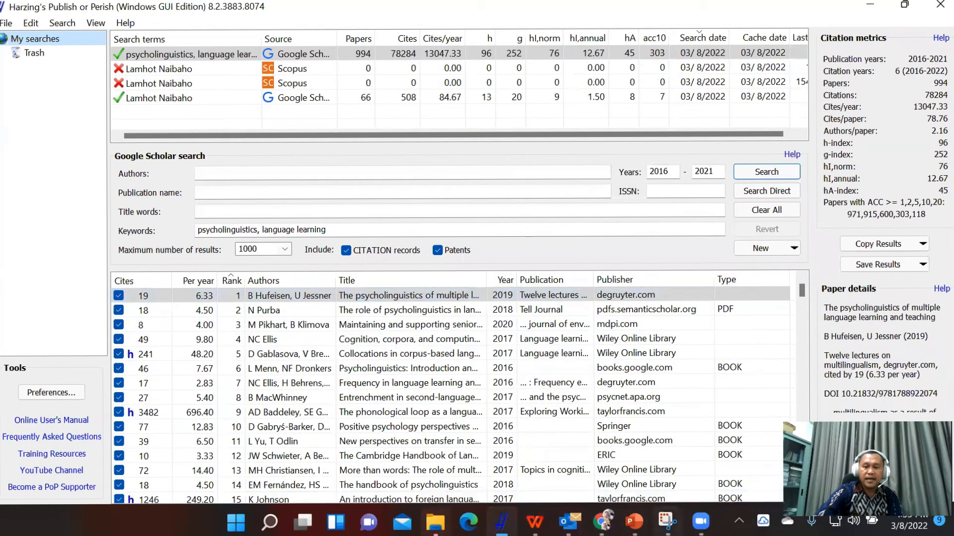
pyautogui.click(602, 522)
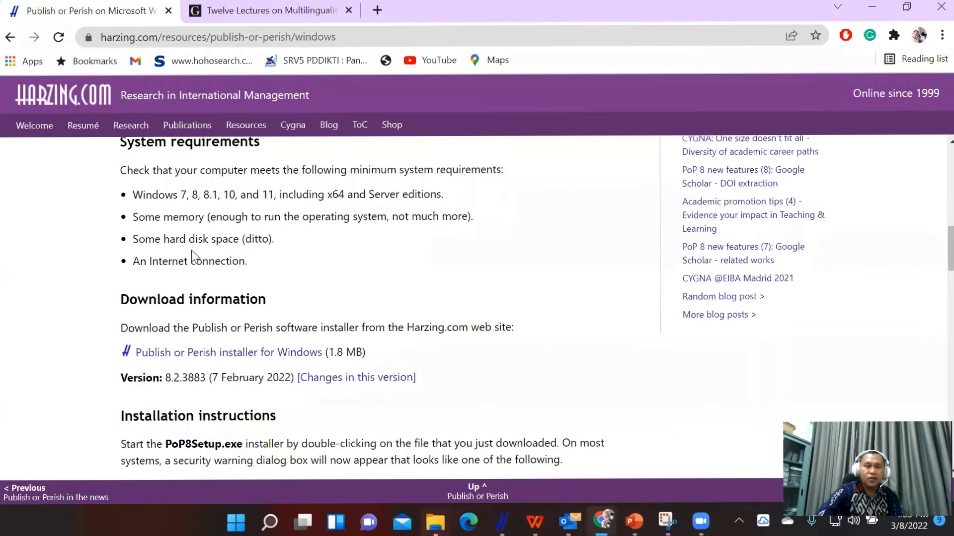
pyautogui.scroll(5, 204, 248)
pyautogui.scroll(4, 208, 246)
pyautogui.click(270, 11)
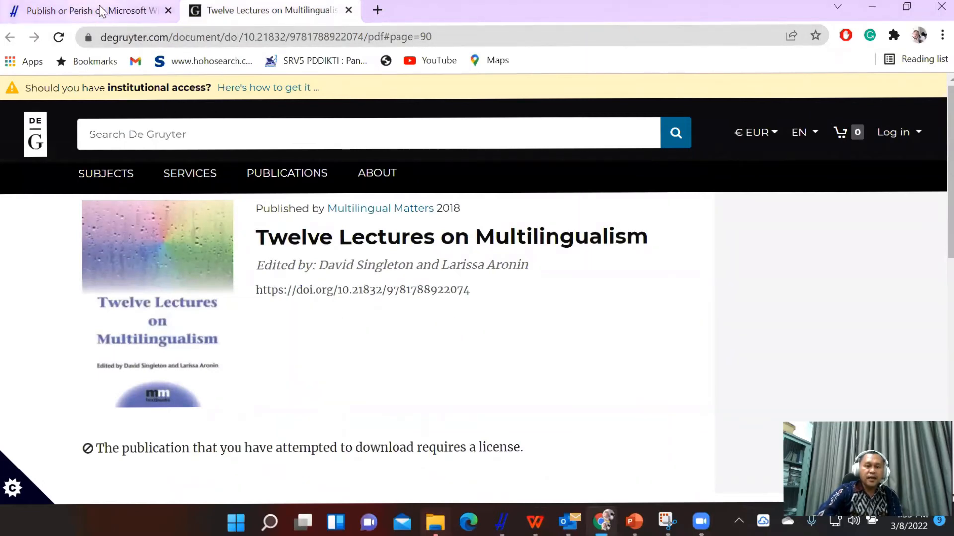
pyautogui.scroll(-8, 249, 305)
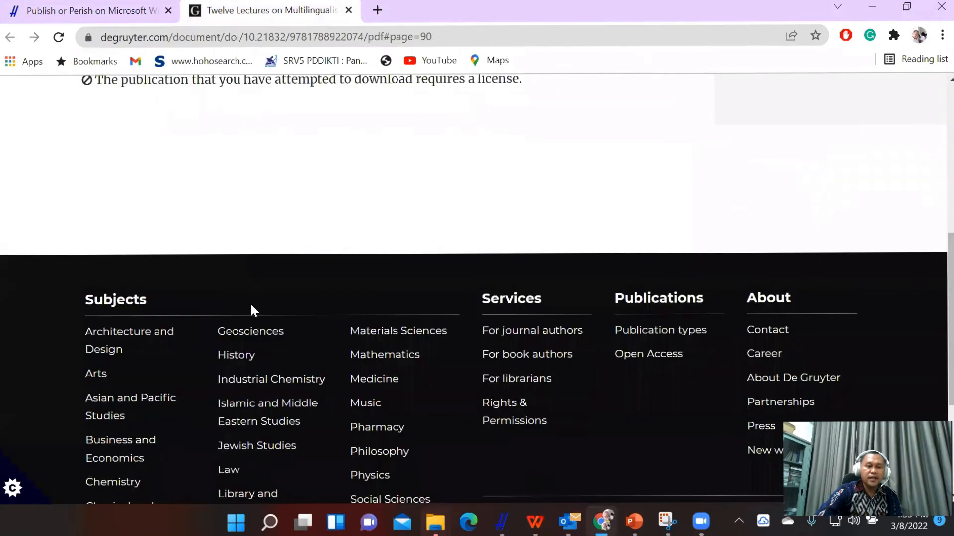
pyautogui.scroll(10, 251, 303)
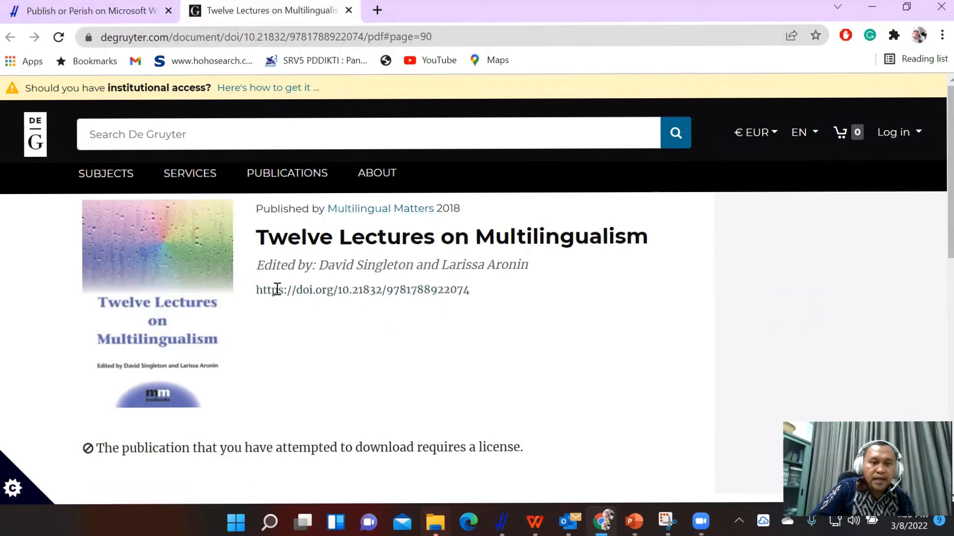
# Open the DOI link of Twelve Lectures on Multilingualism and examine the book's overview, author information, reviews and download options.
pyautogui.moveTo(258, 292); pyautogui.dragTo(511, 290)
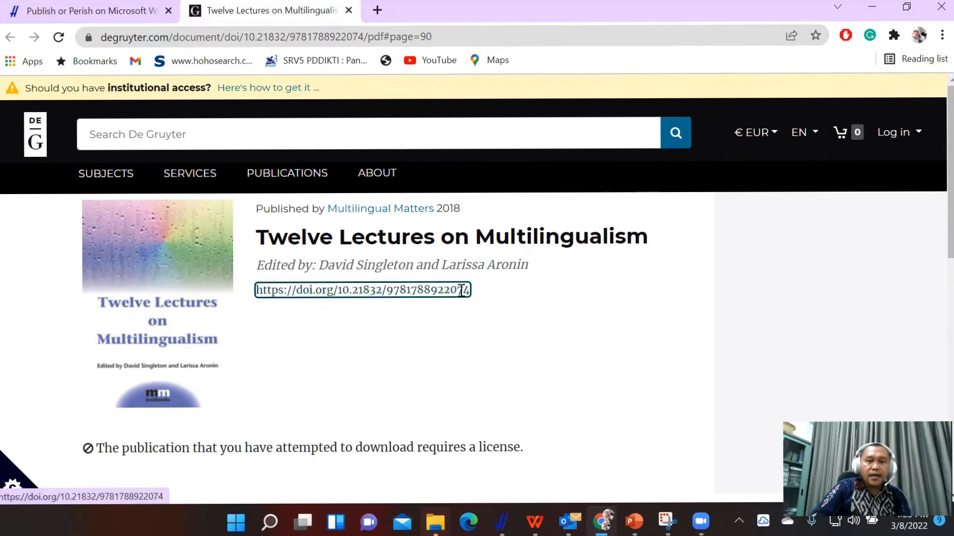
pyautogui.click(415, 292)
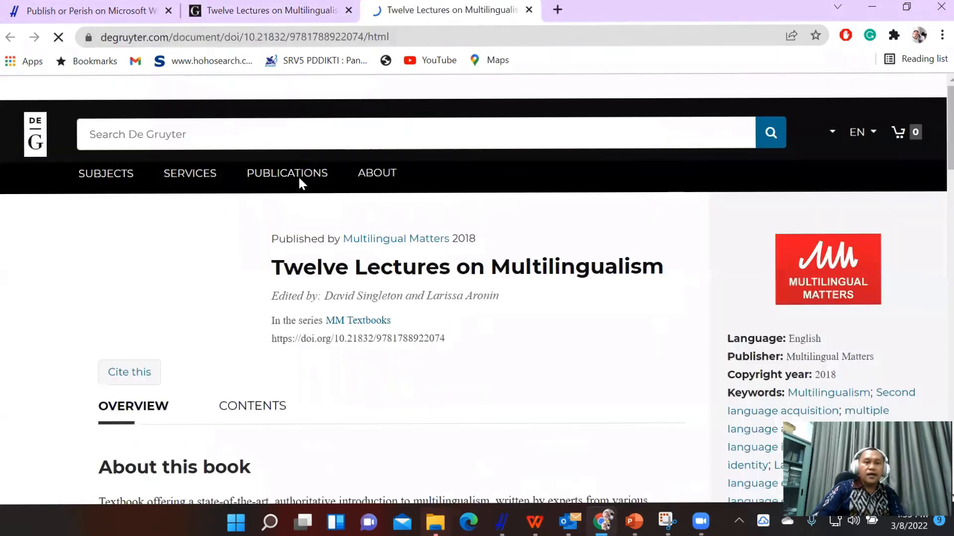
pyautogui.scroll(-6, 318, 364)
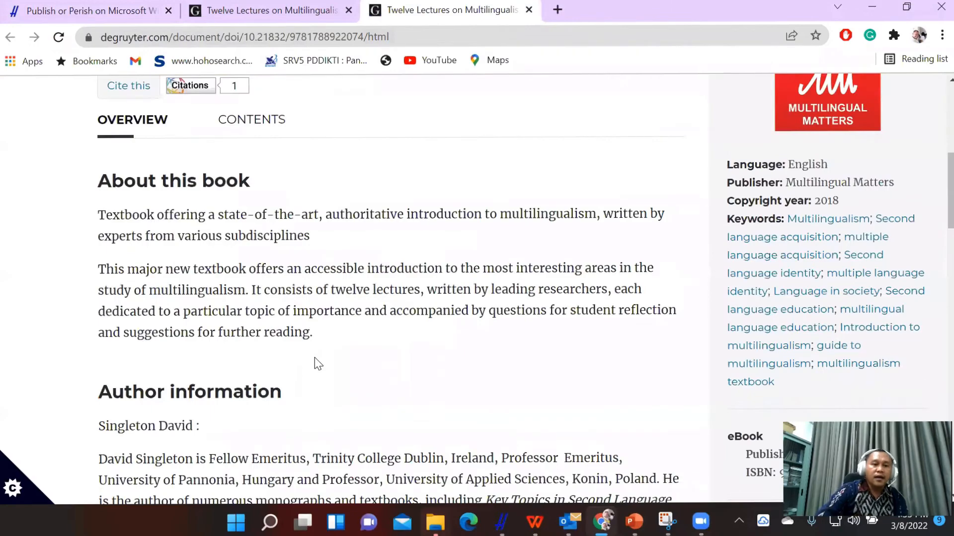
pyautogui.scroll(2, 316, 363)
pyautogui.scroll(-1, 317, 332)
pyautogui.scroll(6, 317, 332)
pyautogui.scroll(-8, 317, 332)
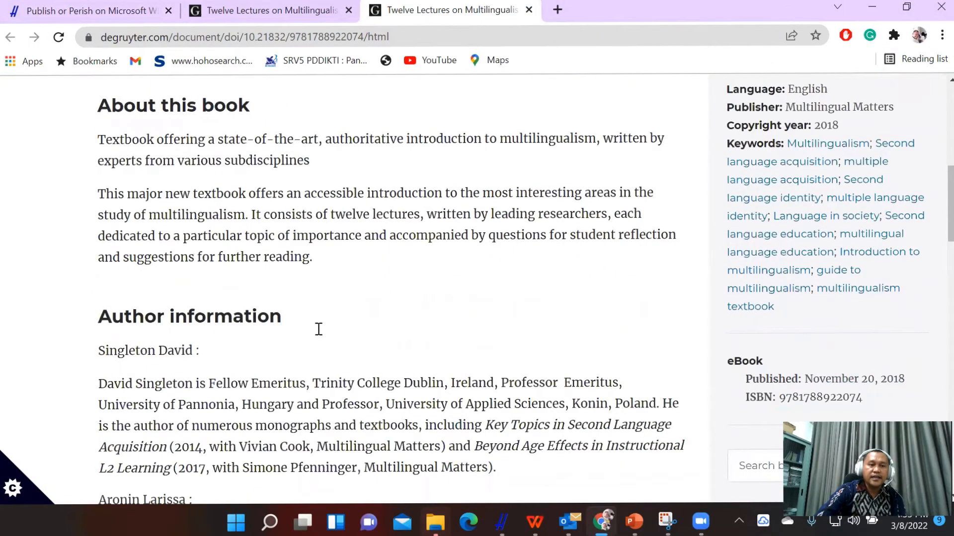
pyautogui.scroll(-4, 318, 330)
pyautogui.scroll(-10, 318, 330)
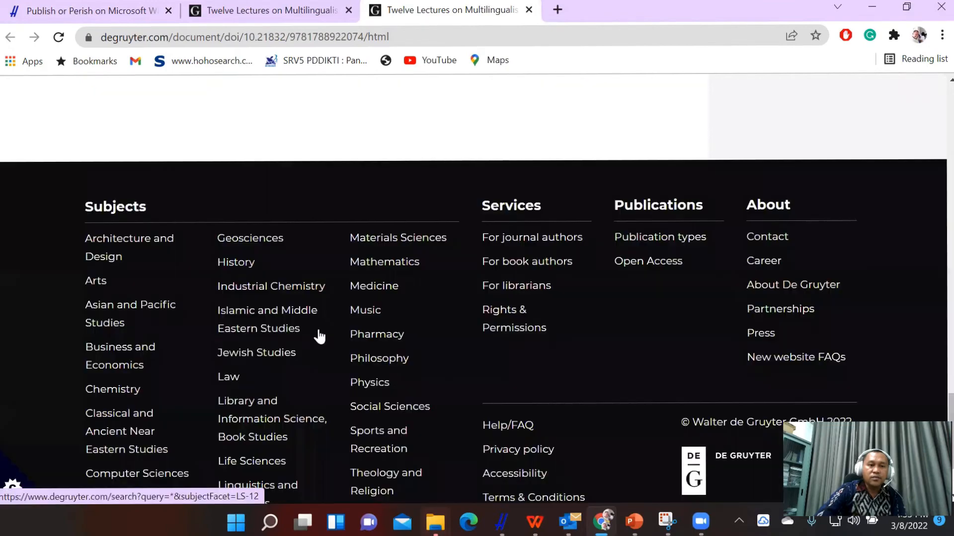
pyautogui.scroll(5, 318, 332)
pyautogui.scroll(6, 320, 329)
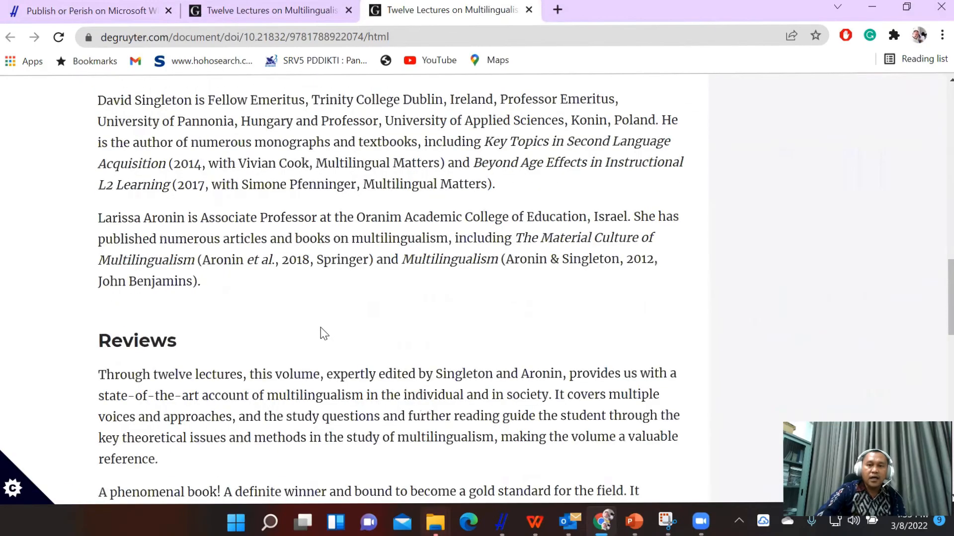
pyautogui.scroll(4, 320, 328)
pyautogui.scroll(10, 320, 327)
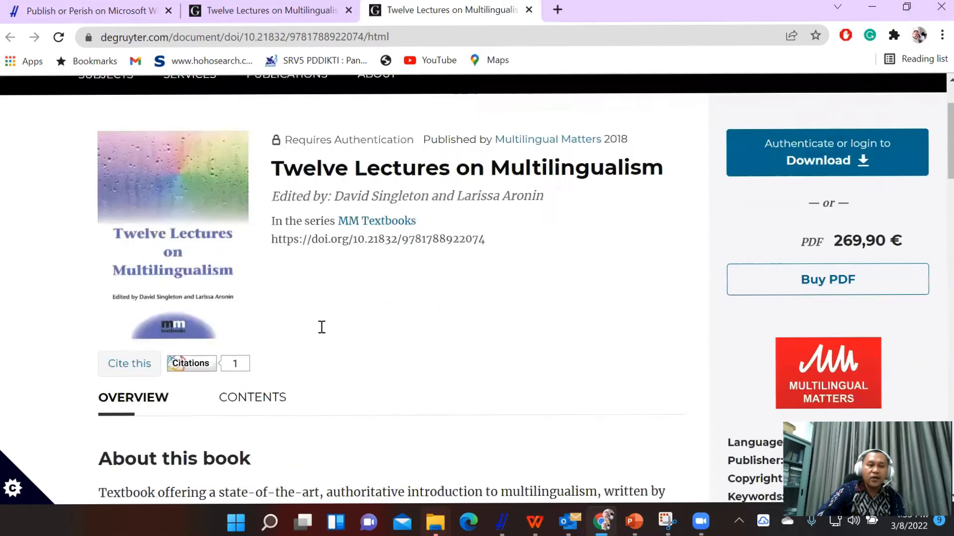
pyautogui.scroll(1, 320, 327)
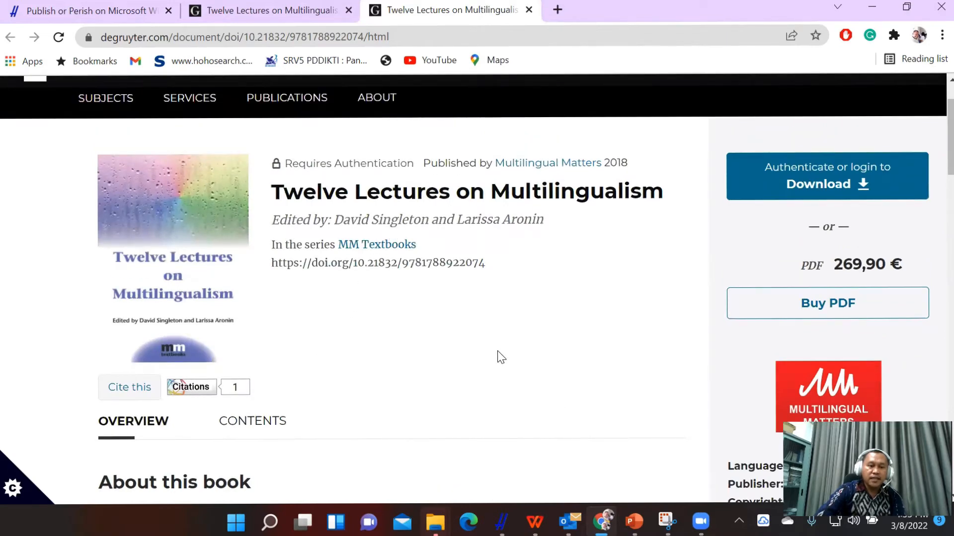
# Return to Publish or Perish, open the second-ranked paper on the role of psycholinguistics in language learning, and skim its PDF.
pyautogui.hotkey('ctrl', 'pageup')
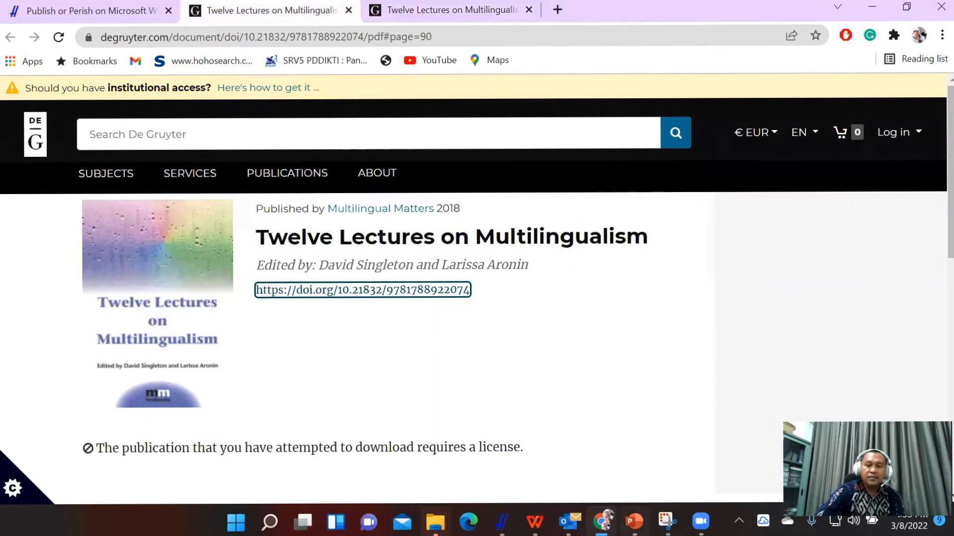
pyautogui.click(601, 522)
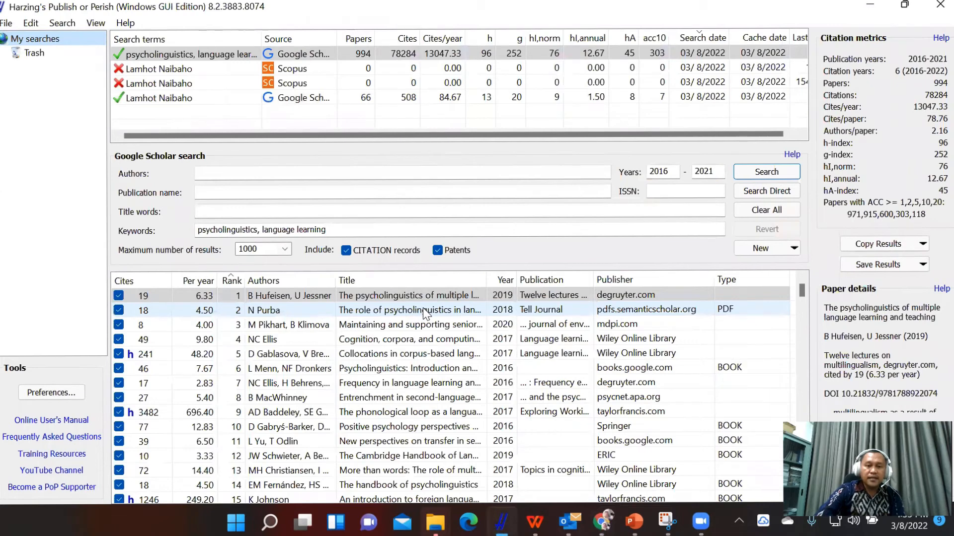
pyautogui.doubleClick(423, 309)
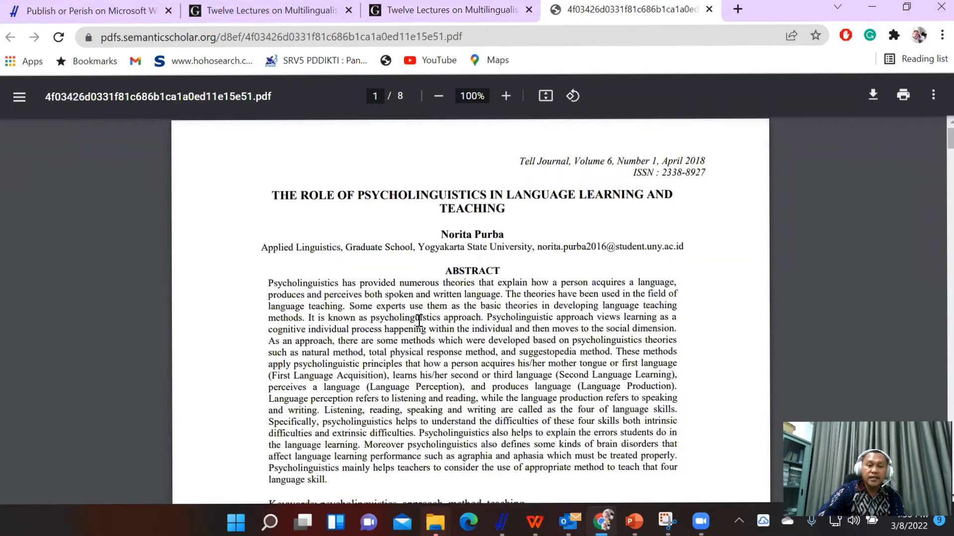
pyautogui.scroll(-1, 419, 322)
pyautogui.scroll(1, 419, 322)
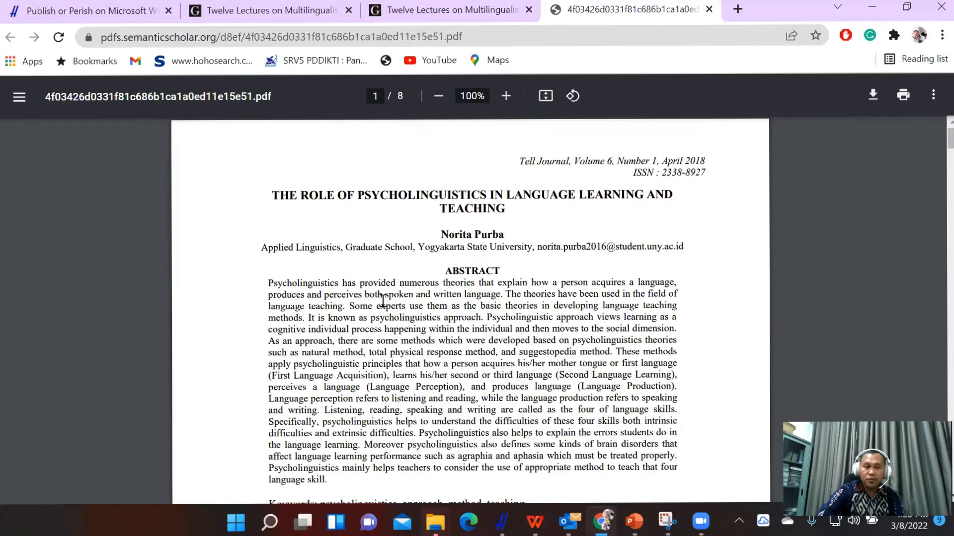
pyautogui.scroll(-3, 360, 310)
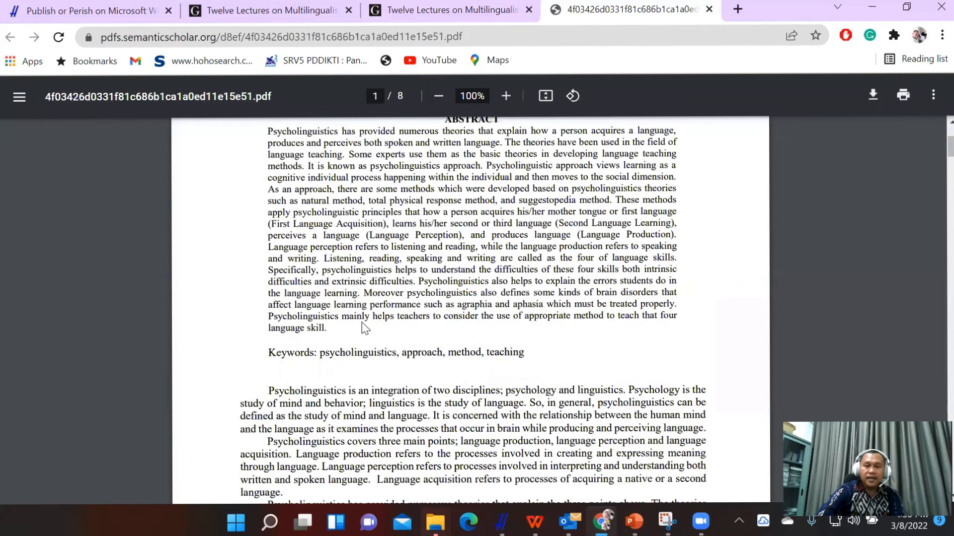
pyautogui.scroll(-10, 365, 328)
pyautogui.scroll(-20, 359, 332)
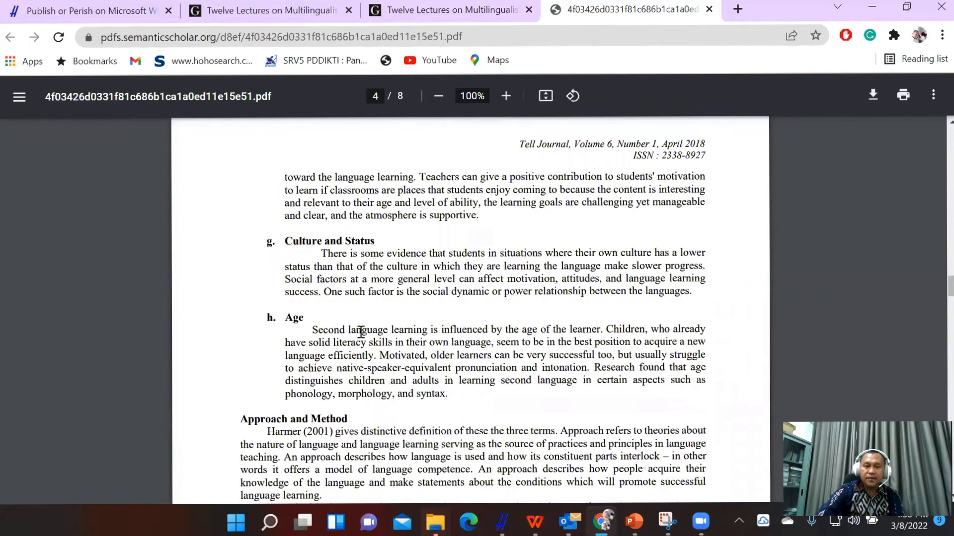
# Skim the rest of the PDF, and return to Publish or Perish to open the fifth-ranked paper on collocations in corpus-based language learning research.
pyautogui.scroll(-20, 359, 338)
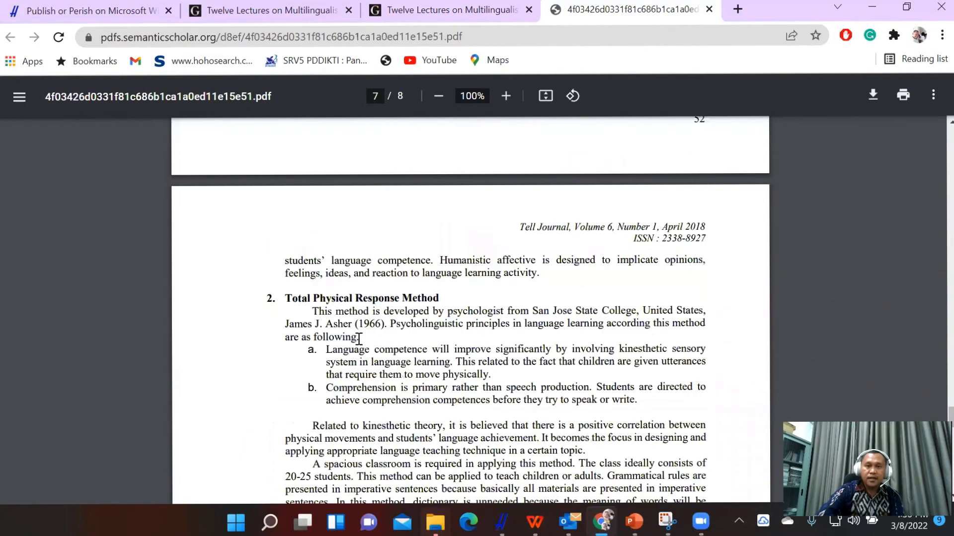
pyautogui.scroll(-10, 377, 352)
pyautogui.click(502, 521)
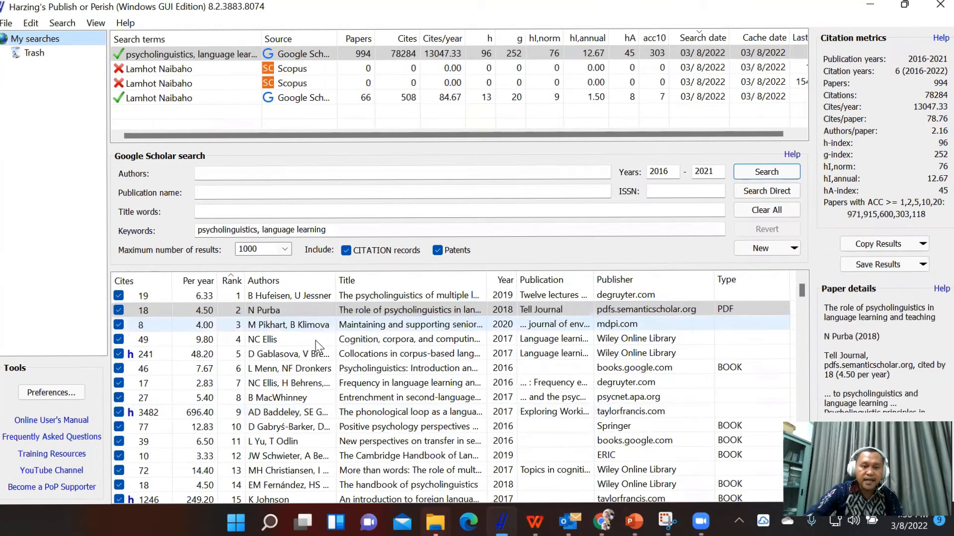
pyautogui.click(404, 354)
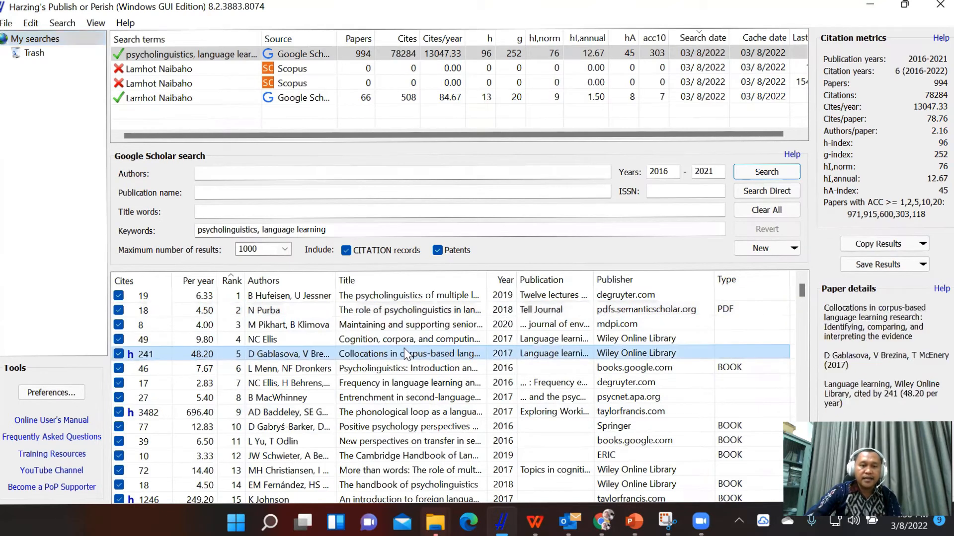
pyautogui.doubleClick(405, 355)
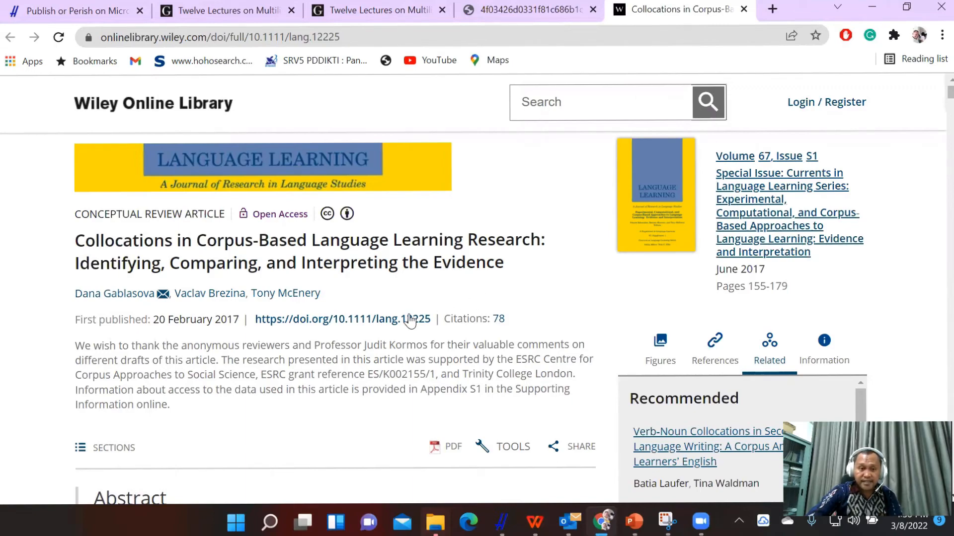
# Look over the collocations article's abstract on Wiley Online Library and open its PDF version.
pyautogui.scroll(-1, 410, 321)
pyautogui.scroll(-3, 410, 322)
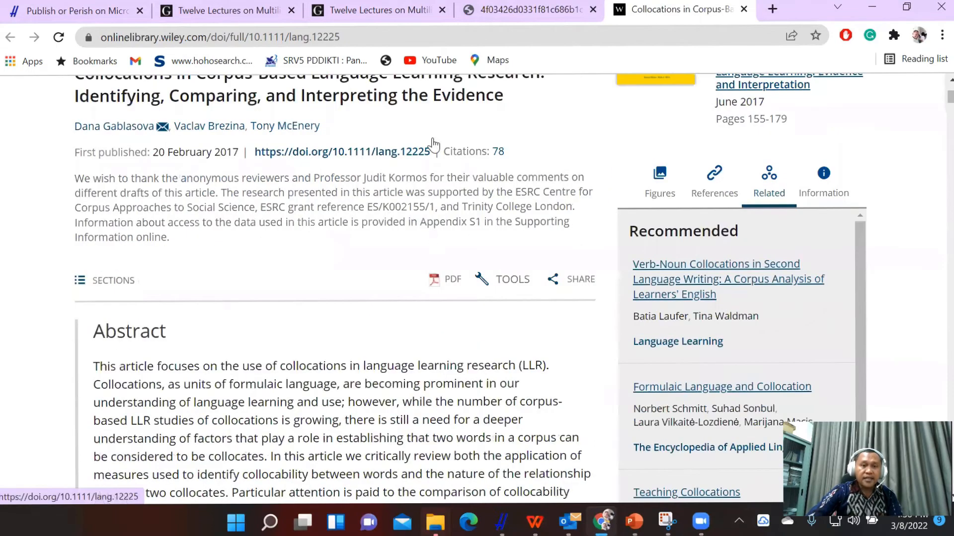
pyautogui.scroll(-2, 445, 152)
pyautogui.click(451, 150)
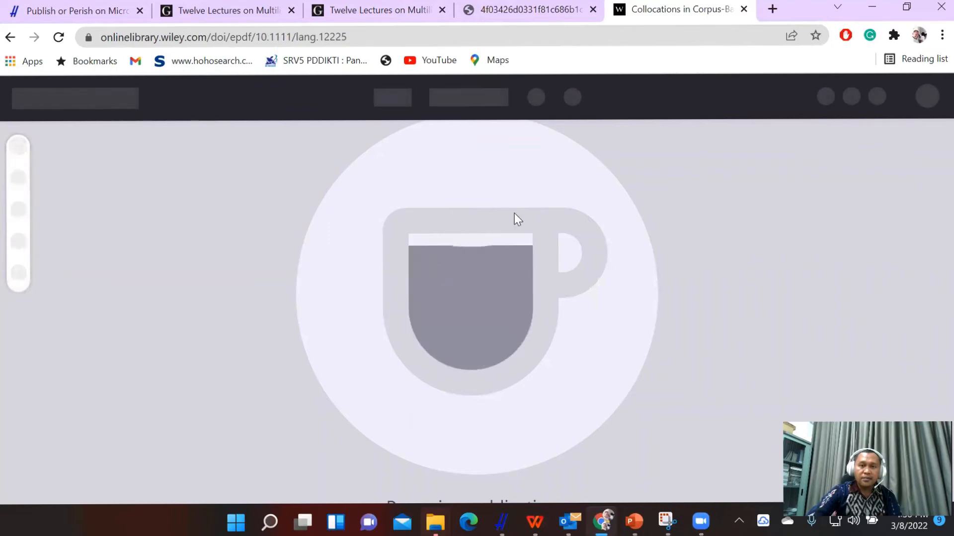
# Skim the collocations article's PDF from the introduction to the sections on collocation measures.
pyautogui.scroll(-7, 477, 325)
pyautogui.scroll(7, 476, 325)
pyautogui.scroll(-10, 476, 326)
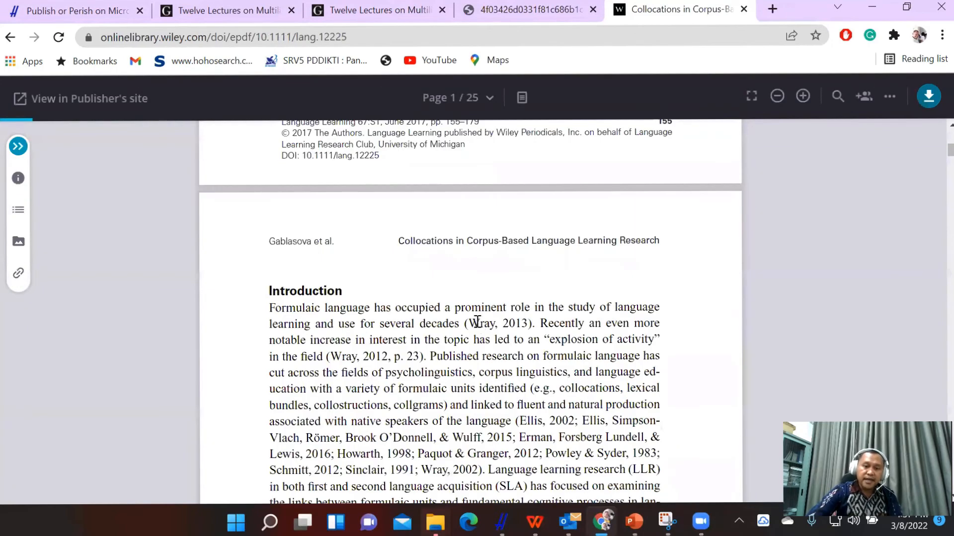
pyautogui.scroll(-15, 475, 327)
pyautogui.scroll(-15, 474, 326)
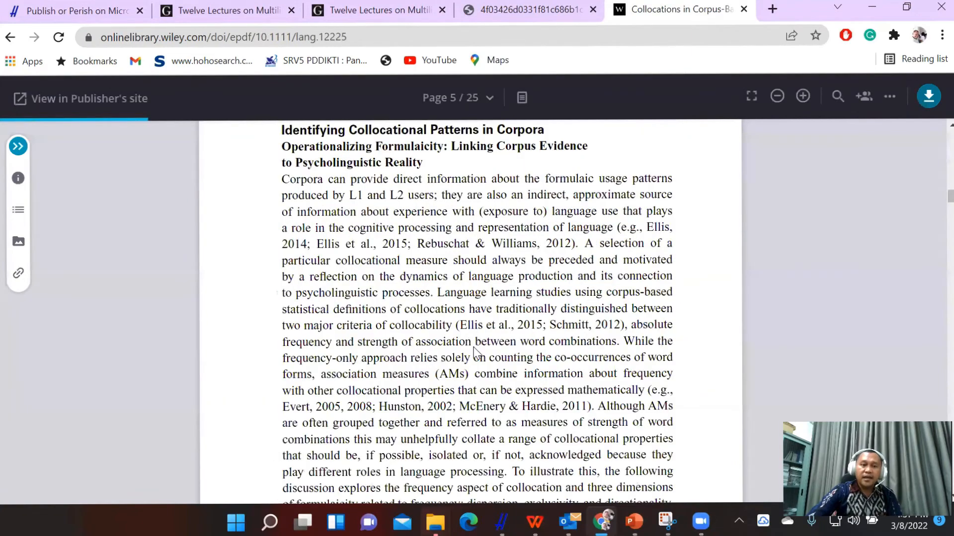
pyautogui.scroll(-20, 477, 347)
pyautogui.scroll(-10, 479, 351)
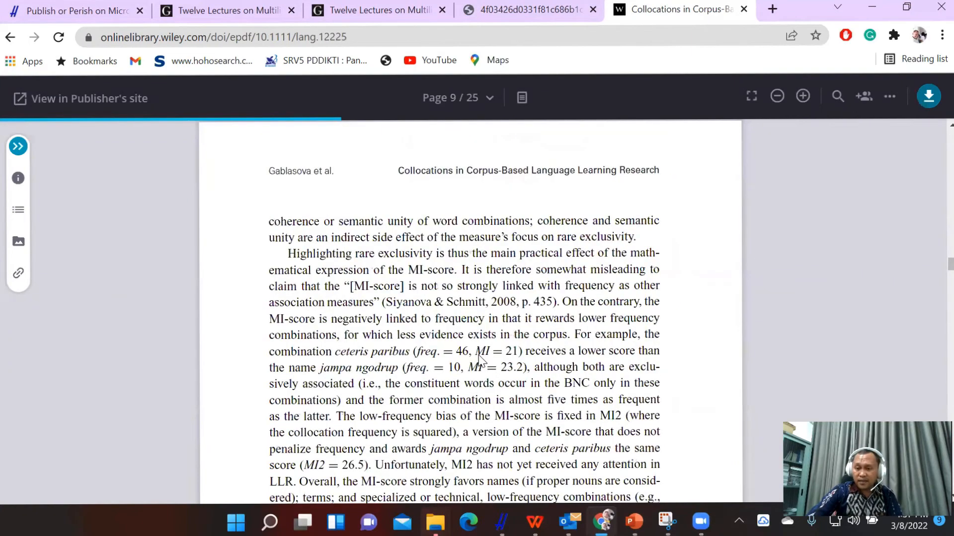
pyautogui.scroll(-20, 478, 357)
pyautogui.scroll(8, 479, 361)
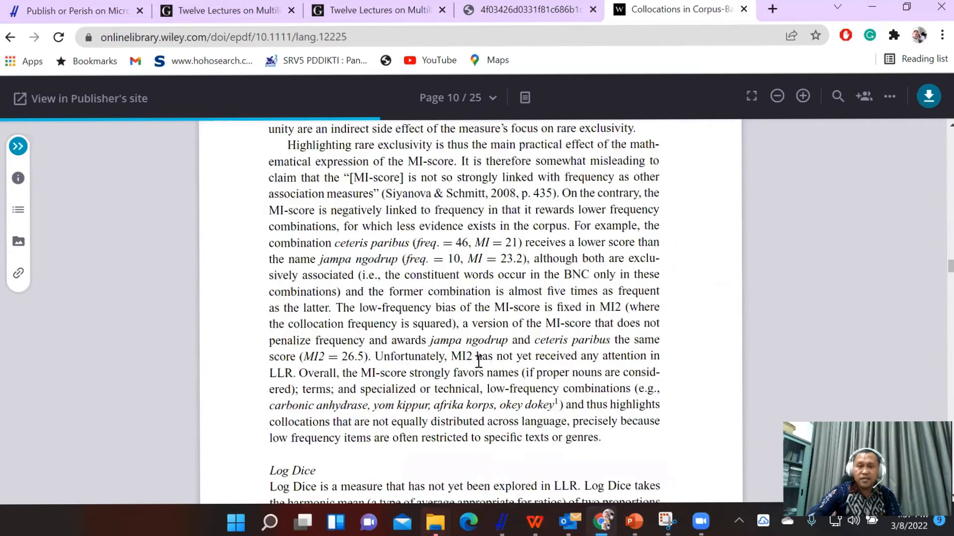
pyautogui.scroll(8, 478, 361)
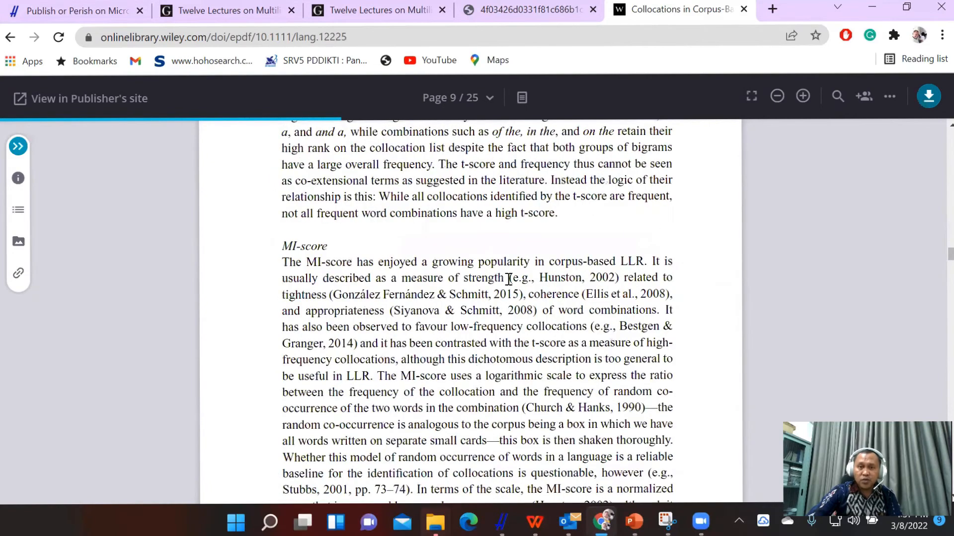
pyautogui.scroll(8, 585, 75)
# Revisit the Tell Journal PDF and the Twelve Lectures on Multilingualism page, and return to Publish or Perish.
pyautogui.click(566, 9)
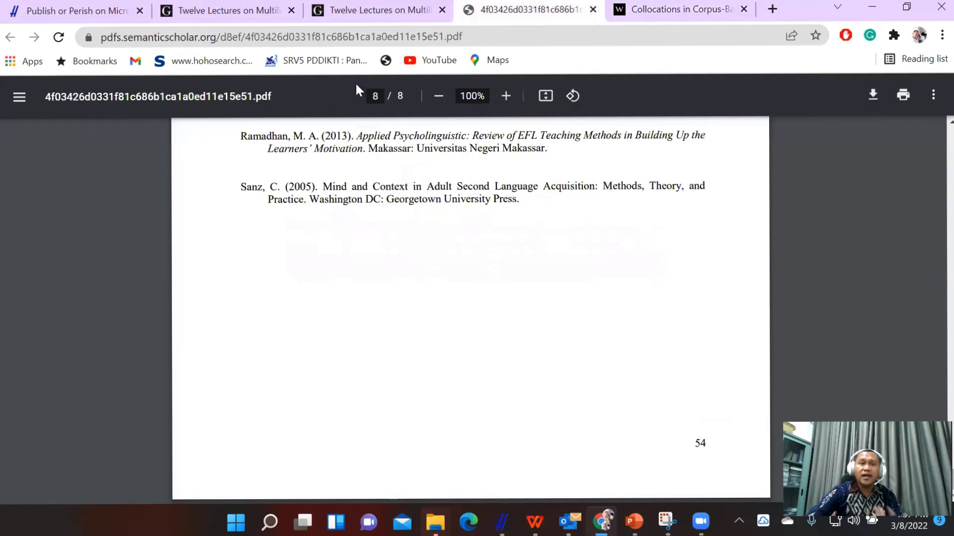
pyautogui.click(355, 11)
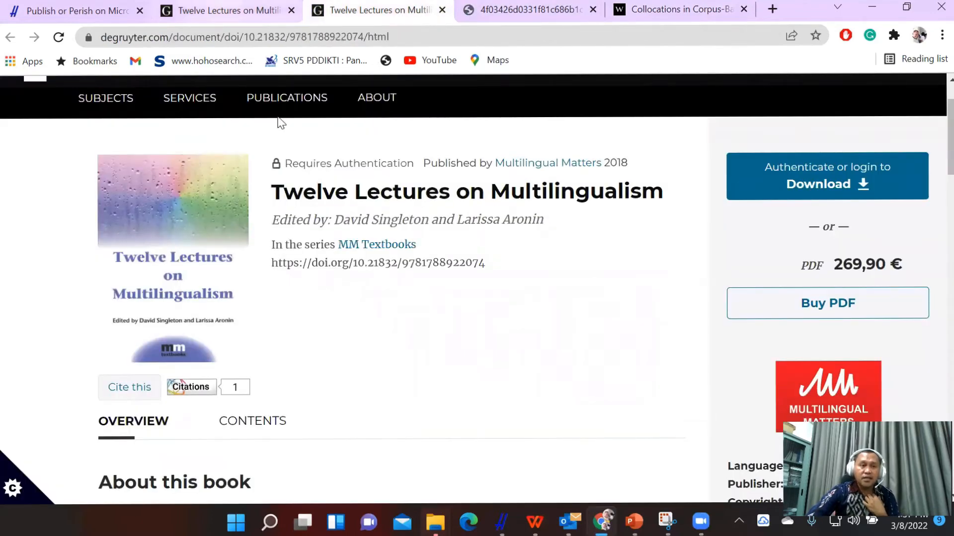
pyautogui.click(593, 489)
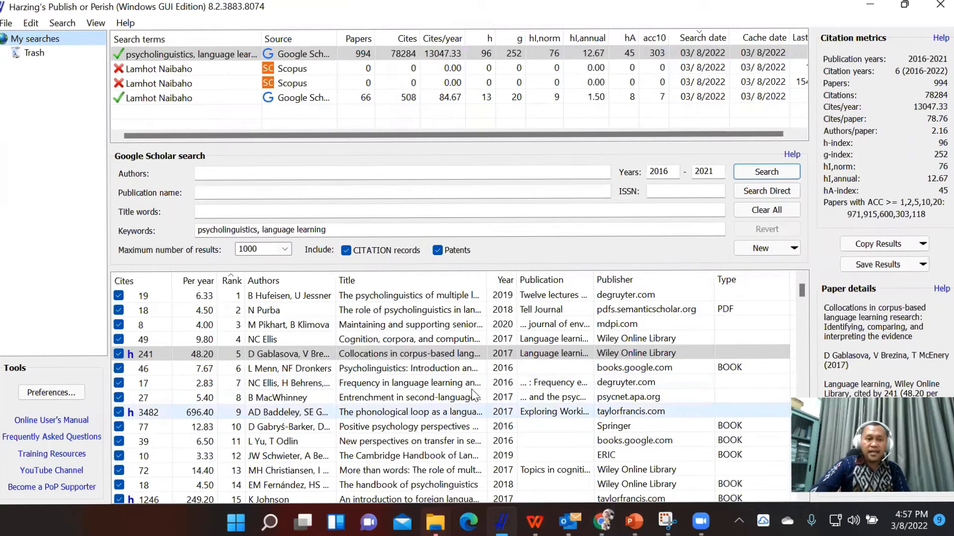
# Select all papers in the rank-sorted results list and look through it.
pyautogui.click(267, 297)
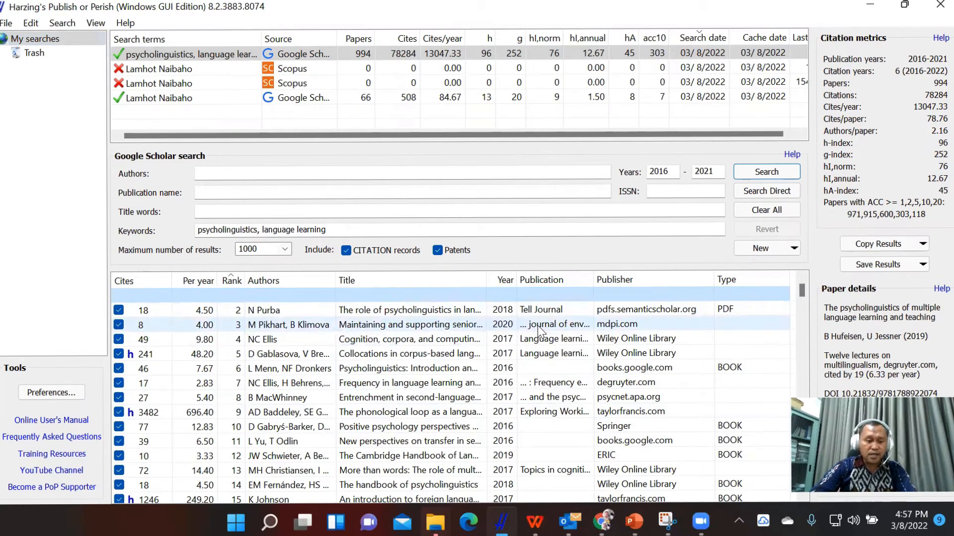
pyautogui.hotkey('ctrl', 'a')
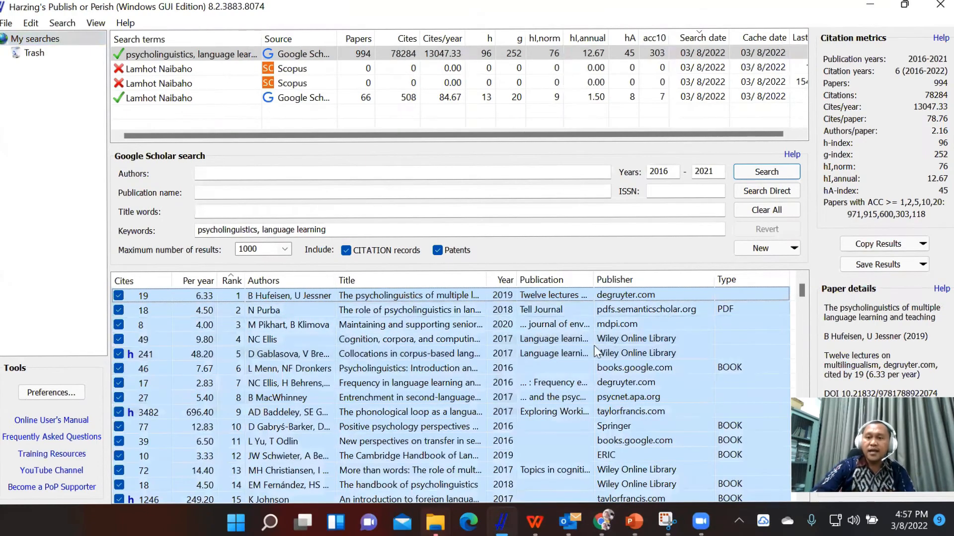
pyautogui.scroll(-4, 451, 365)
pyautogui.scroll(4, 450, 367)
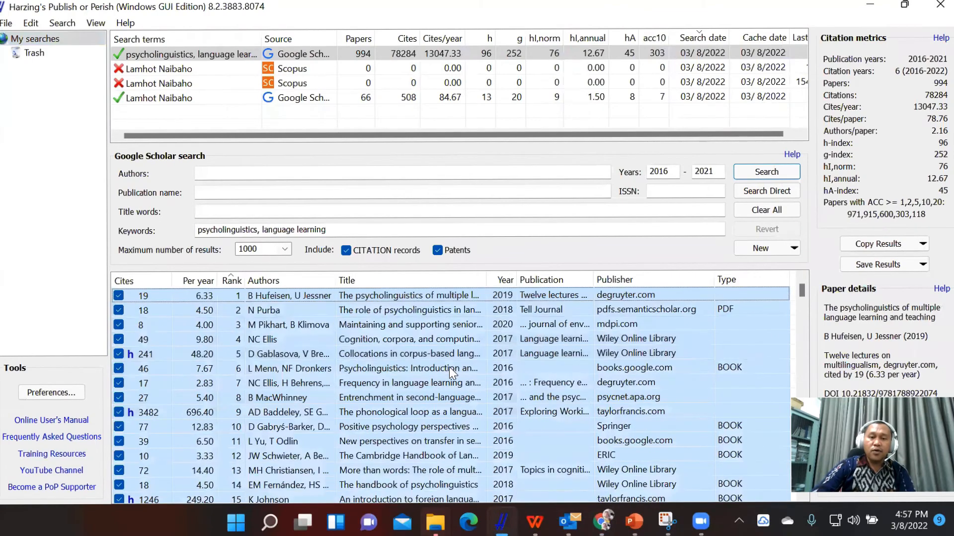
# Sort the search results by title in ascending order and select every paper in the list.
pyautogui.click(367, 311)
pyautogui.click(356, 286)
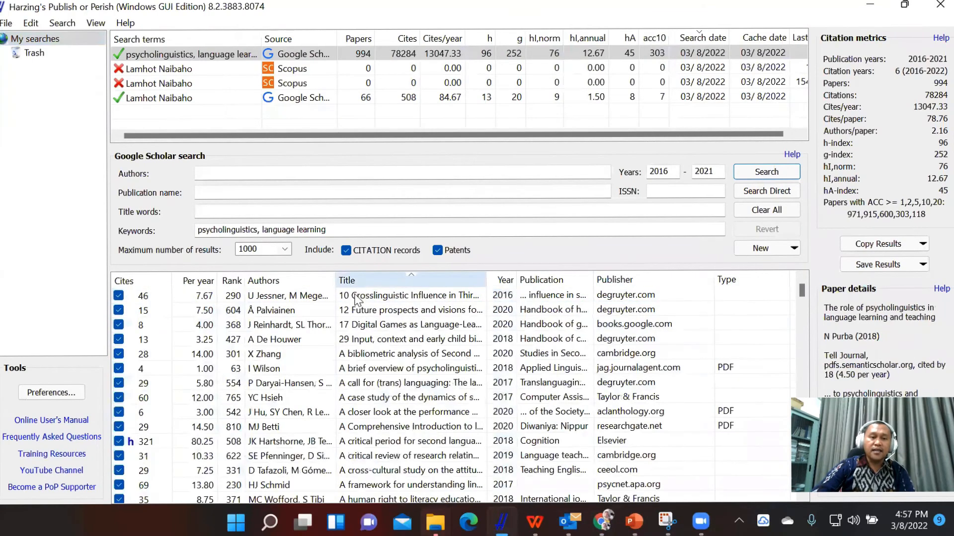
pyautogui.click(358, 298)
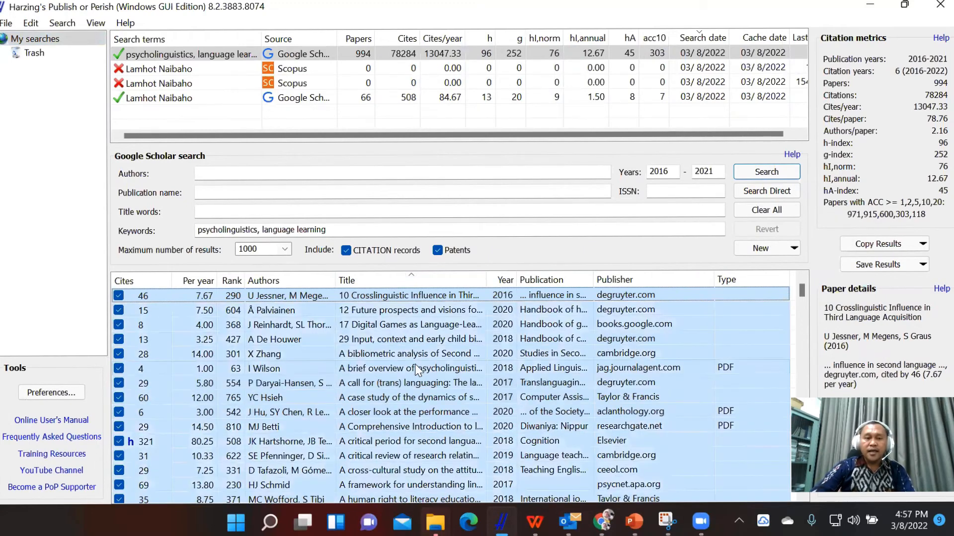
# View the details of individual papers on crosslinguistic influence, family language policy and bibliometric analysis, and check the formats for saving results.
pyautogui.click(415, 367)
pyautogui.click(395, 296)
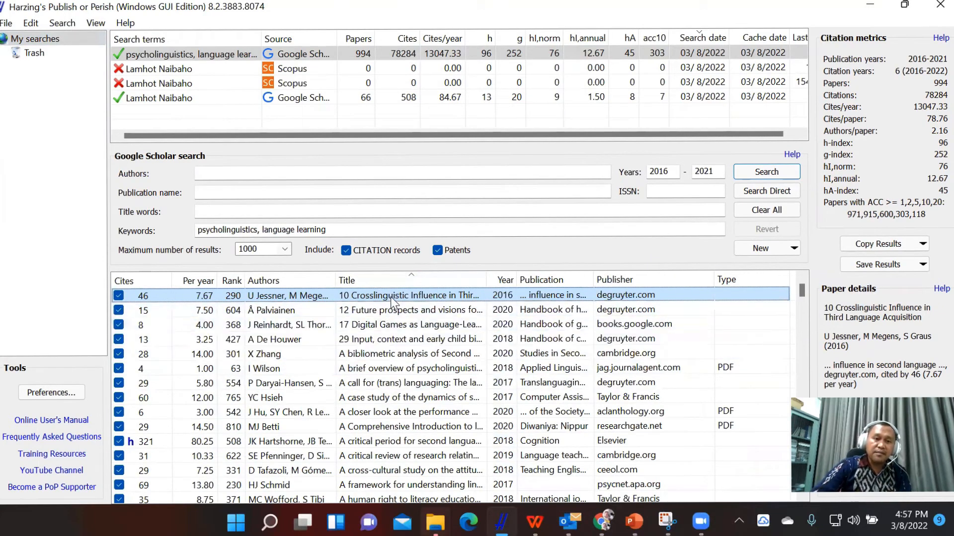
pyautogui.click(390, 313)
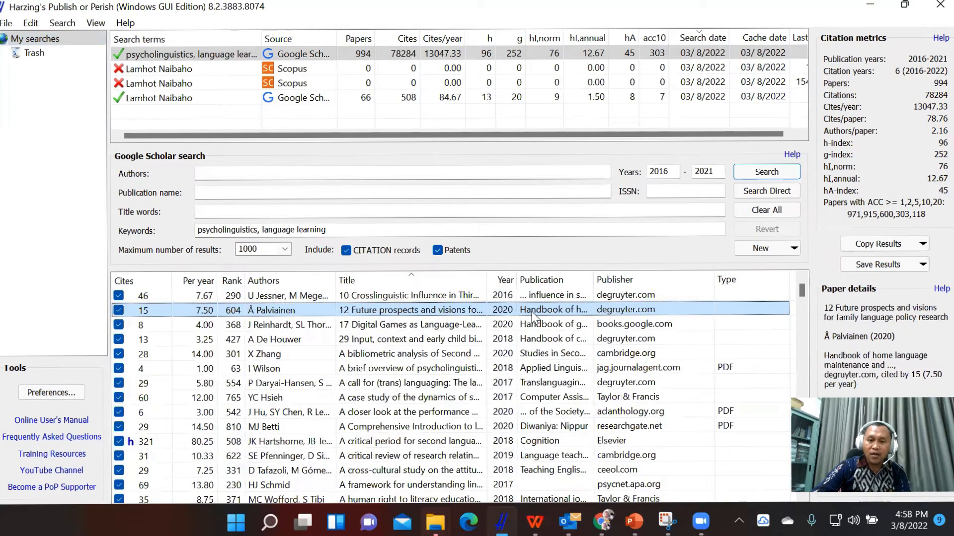
pyautogui.click(873, 264)
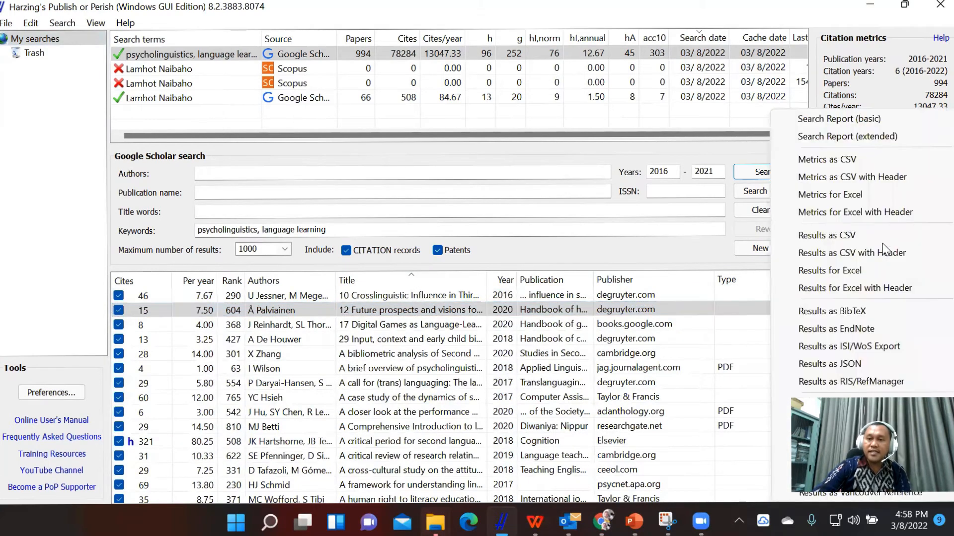
pyautogui.click(374, 358)
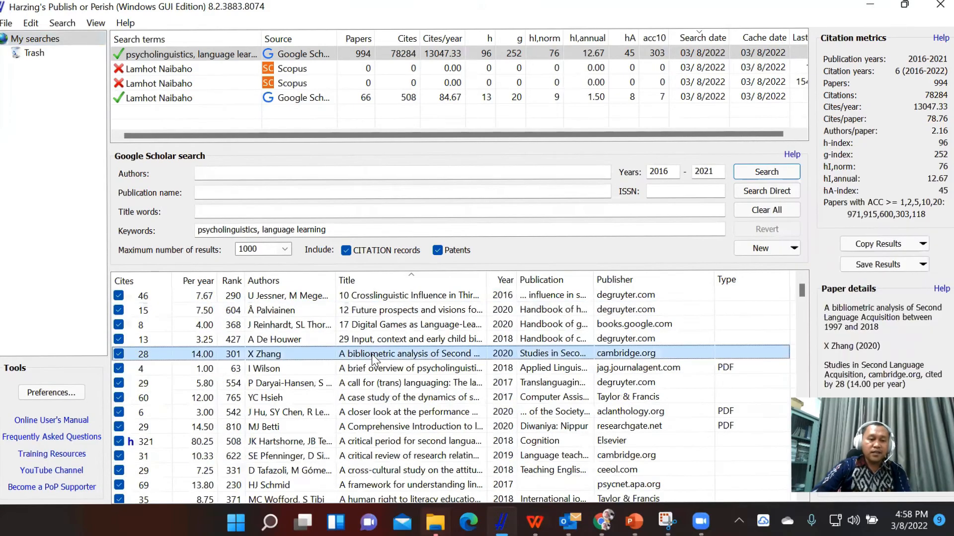
# Select all papers in the title-sorted list and open the format choices for copying the results.
pyautogui.hotkey('ctrl', 'a')
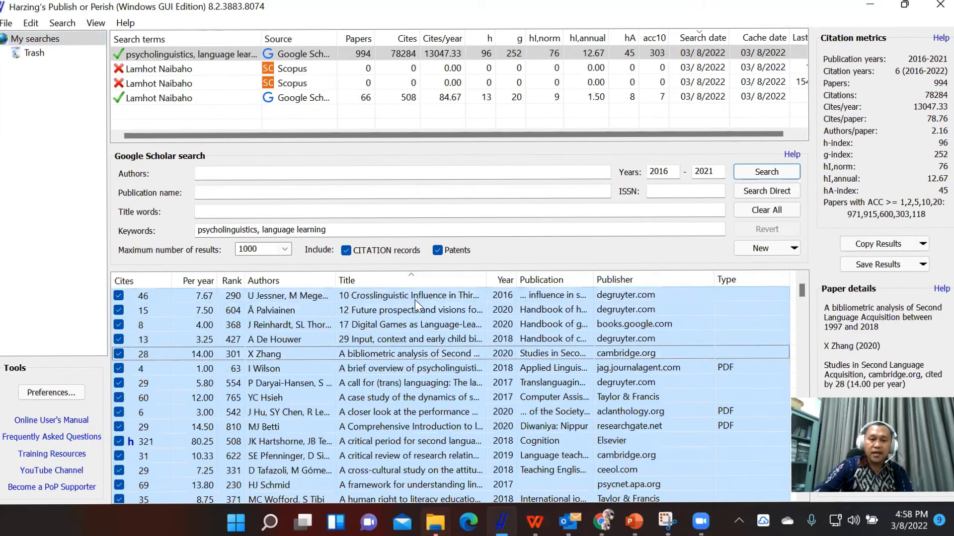
pyautogui.click(491, 294)
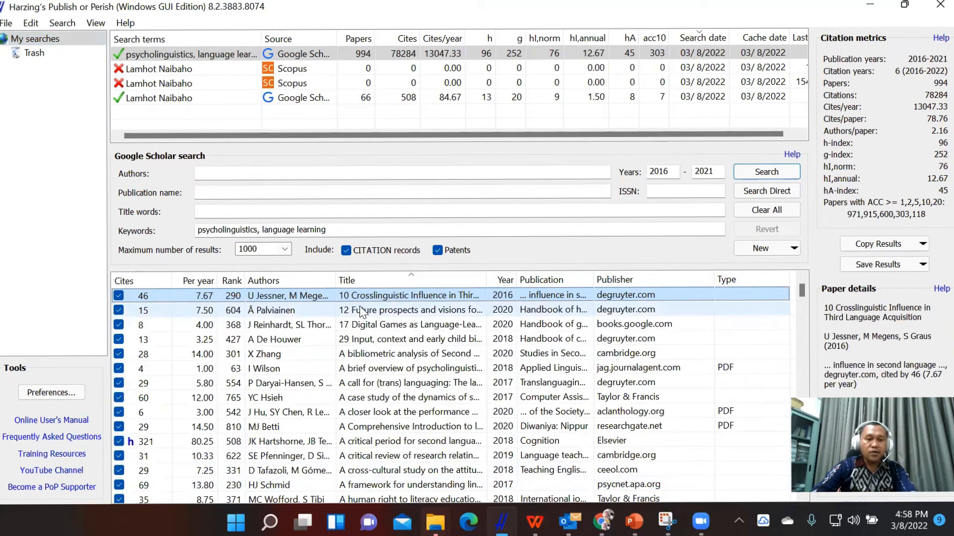
pyautogui.hotkey('ctrl', 'a')
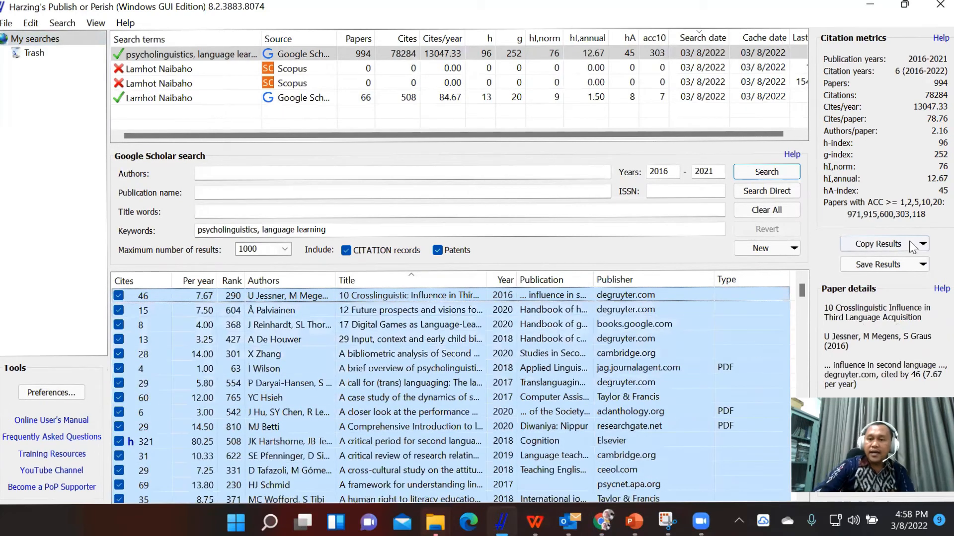
pyautogui.click(867, 244)
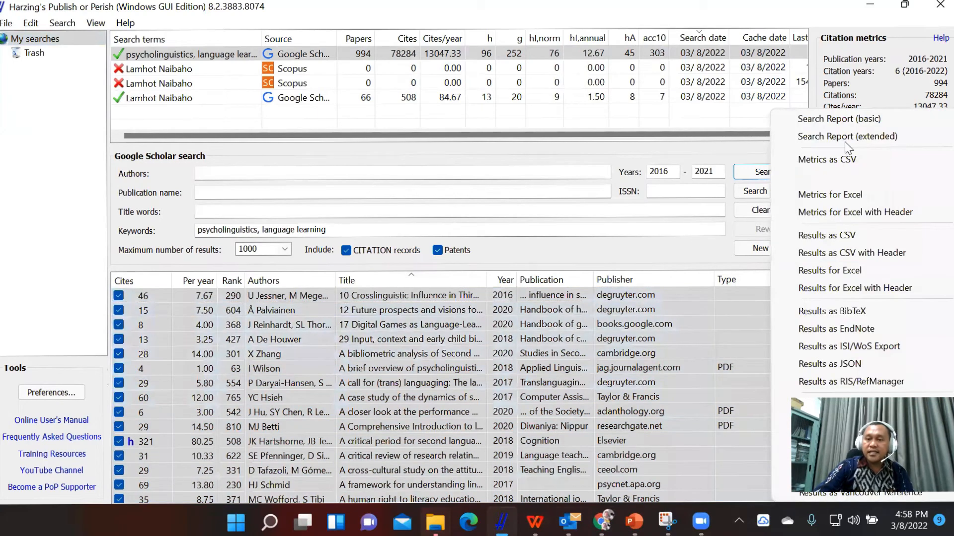
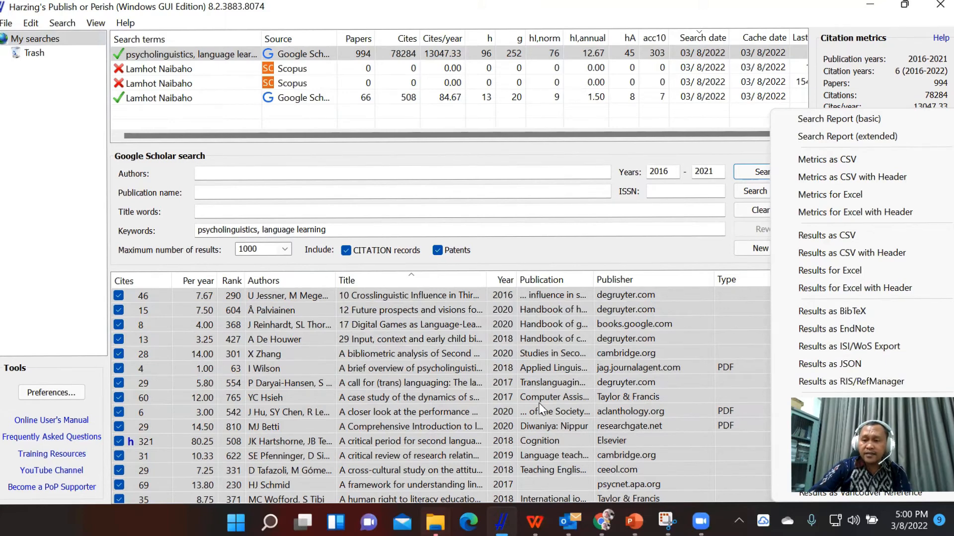
# View the details of individual papers in the title-sorted list, including the critical-period paper, and copy the results as APA references.
pyautogui.click(500, 348)
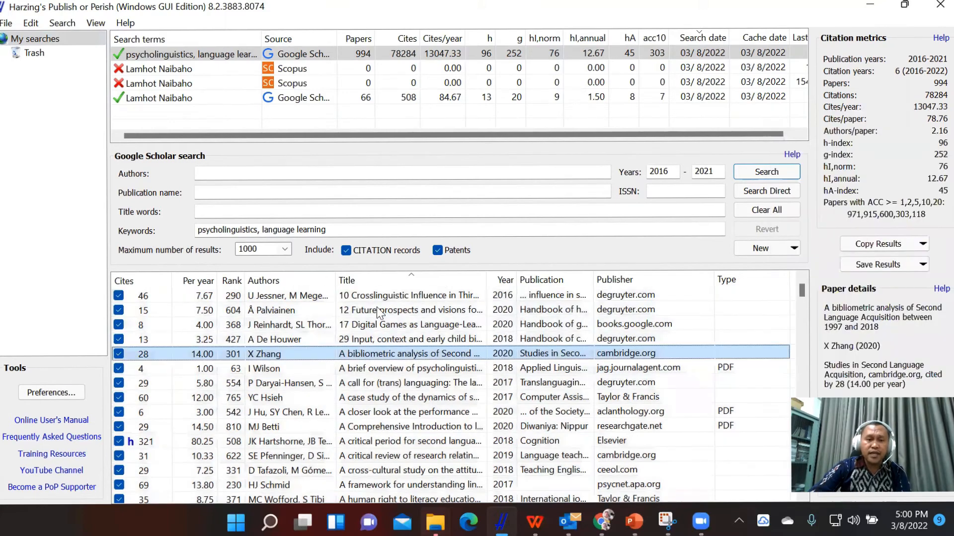
pyautogui.click(416, 296)
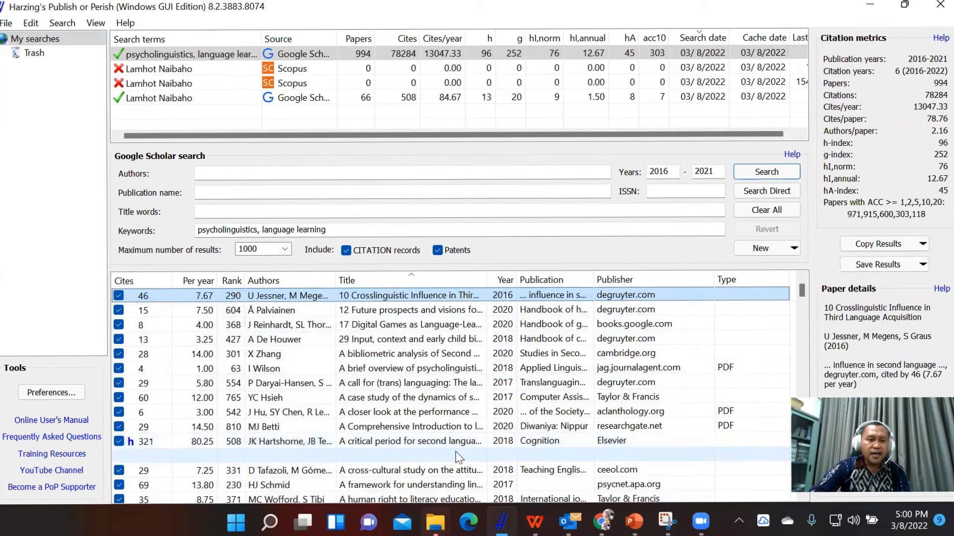
pyautogui.scroll(-1, 455, 452)
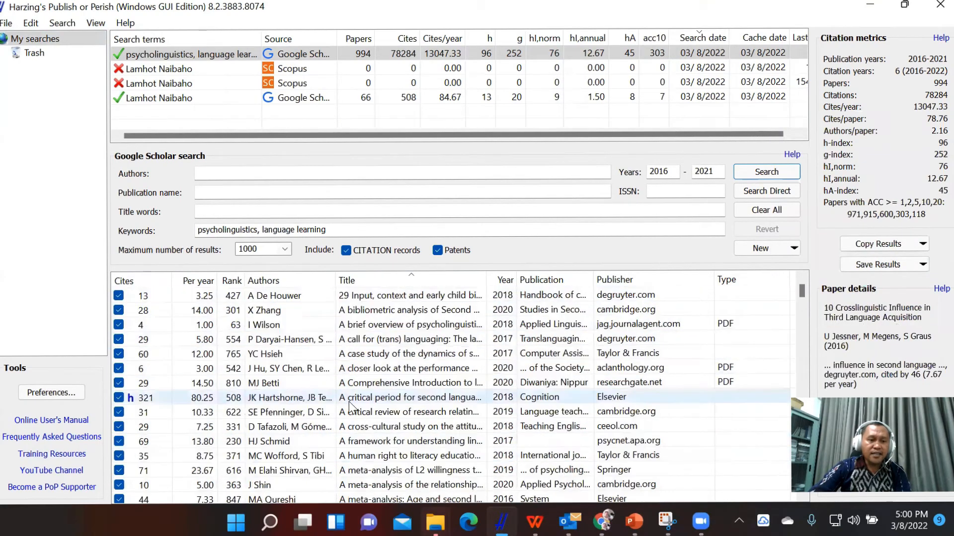
pyautogui.click(311, 397)
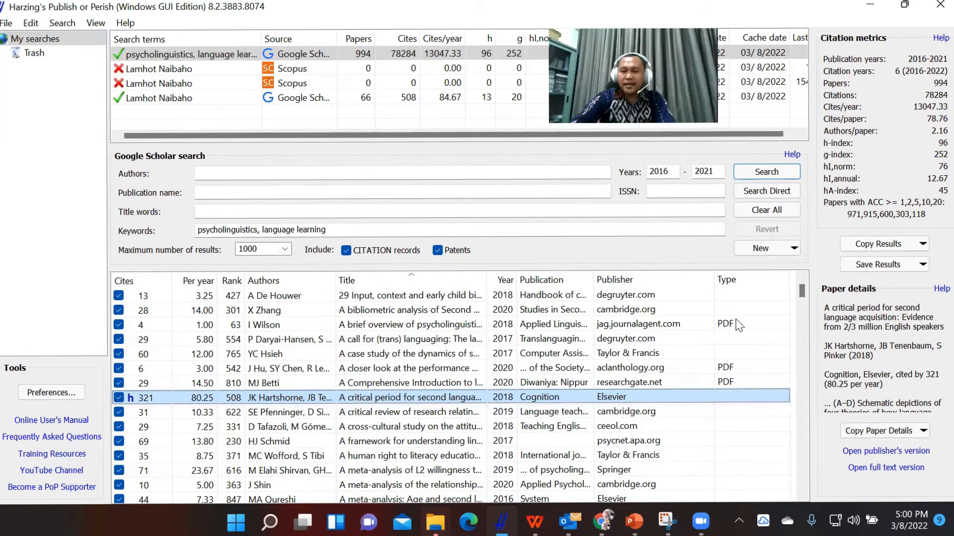
pyautogui.click(900, 245)
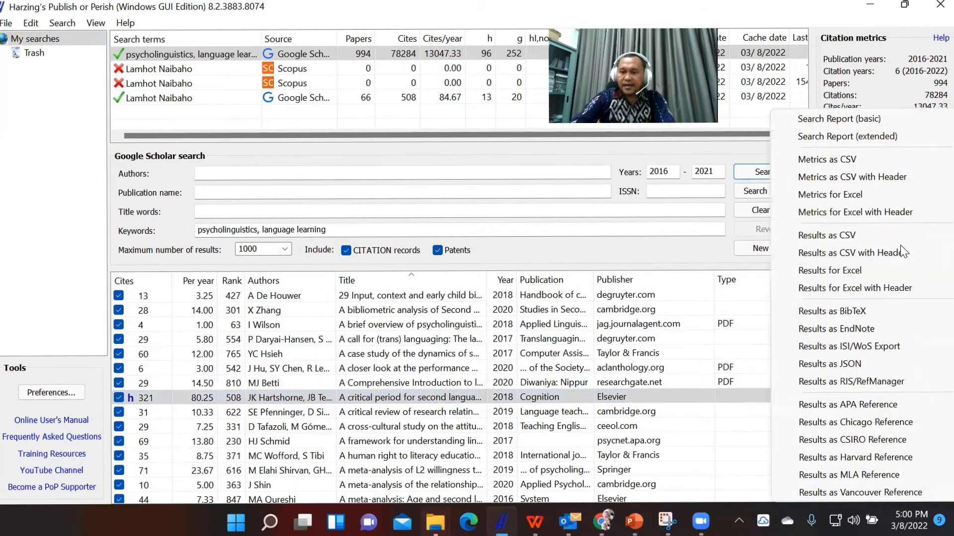
pyautogui.click(866, 404)
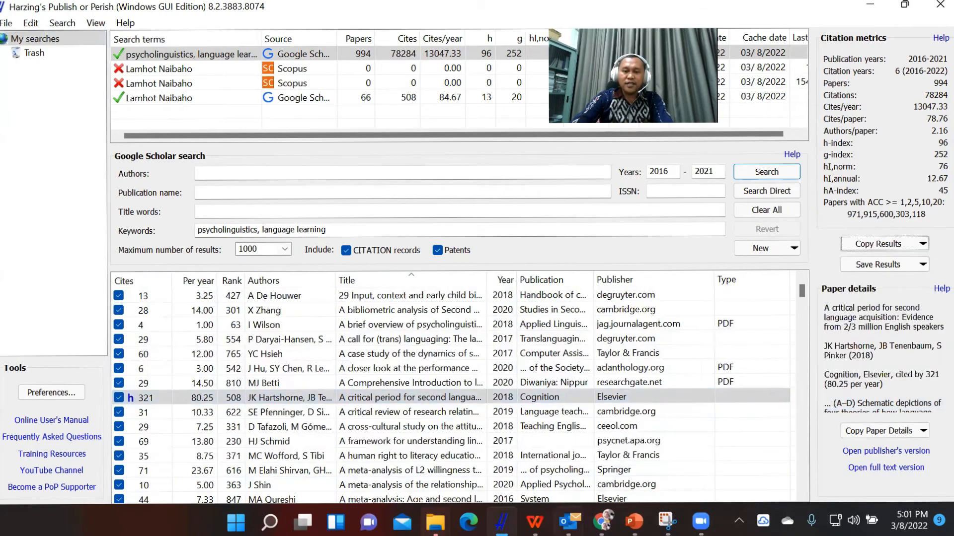
# Create a blank Word document, enter the heading "References" and paste the copied APA reference list below it.
pyautogui.moveTo(534, 521)
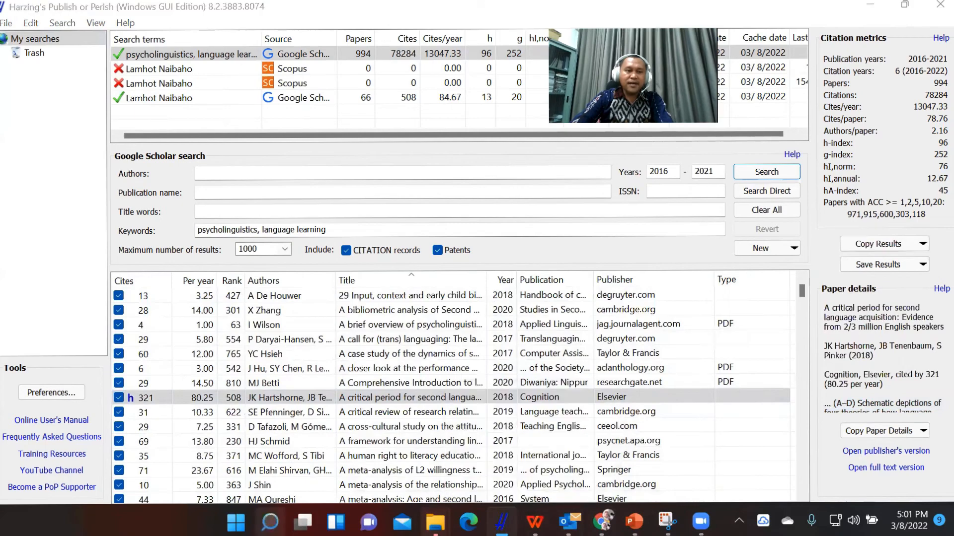
pyautogui.click(269, 522)
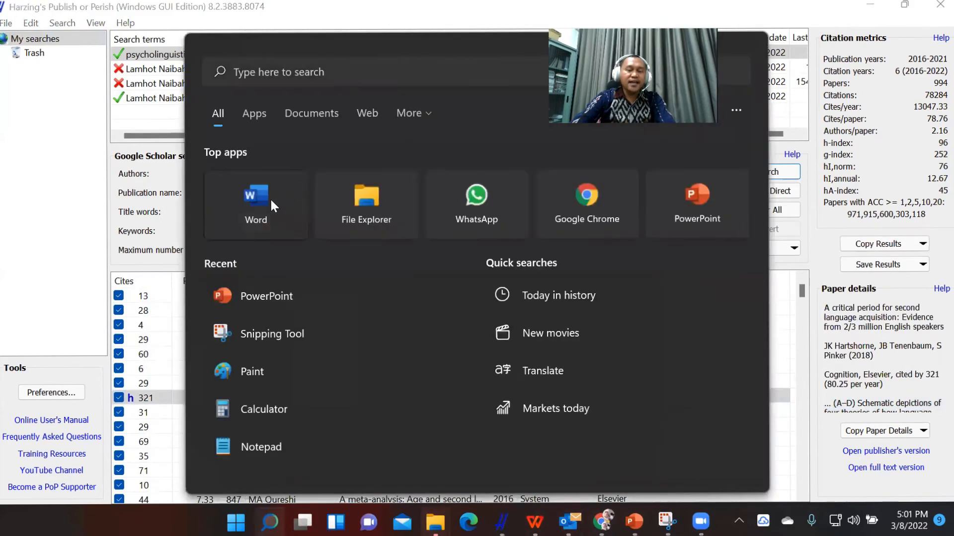
pyautogui.click(270, 198)
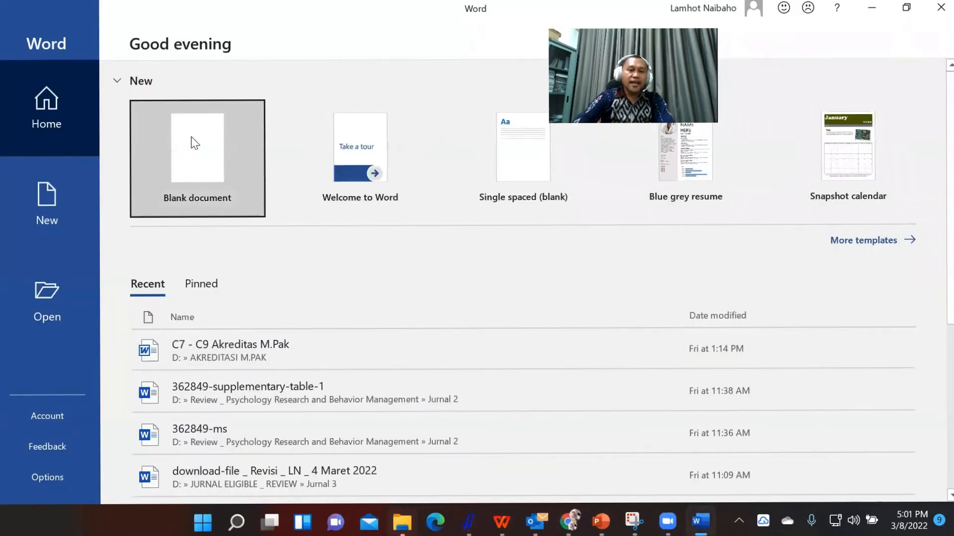
pyautogui.click(195, 143)
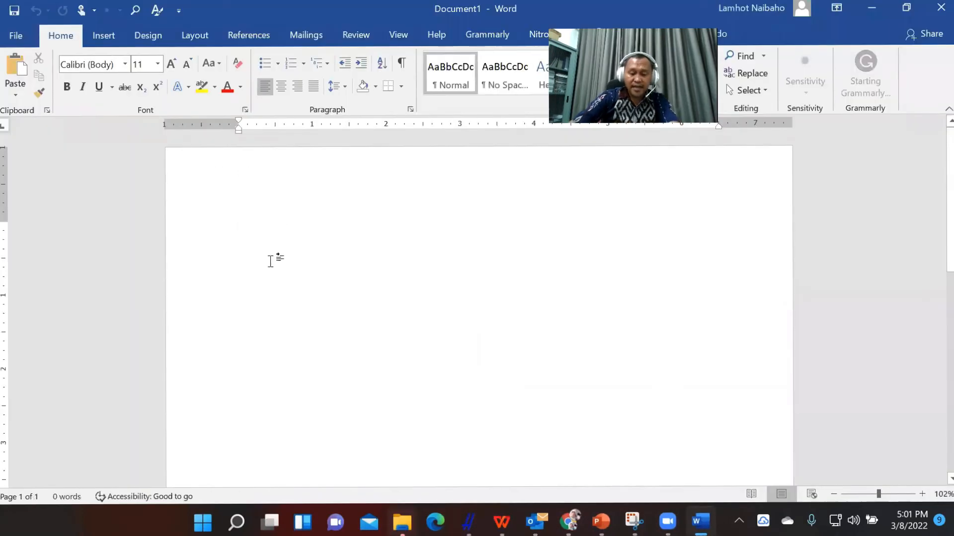
pyautogui.write('References')
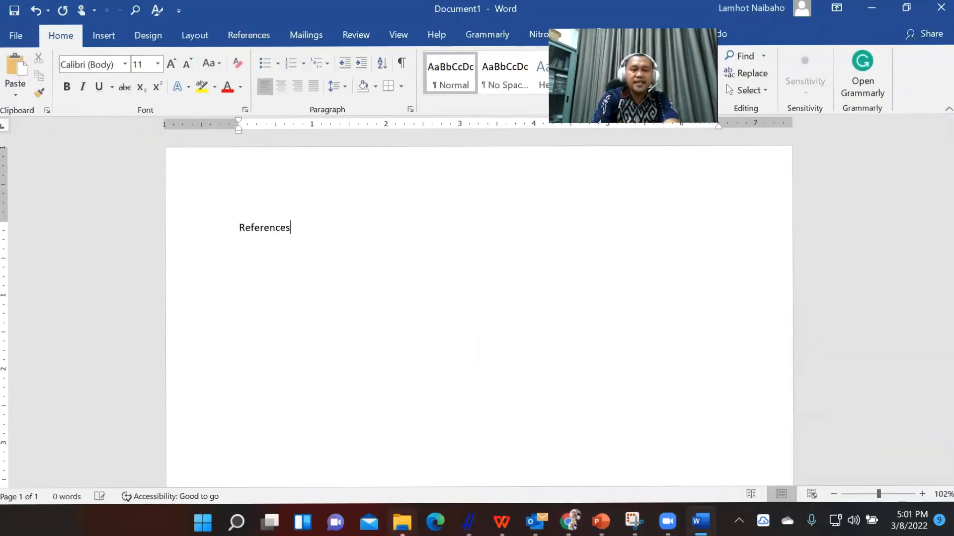
pyautogui.press('Return')
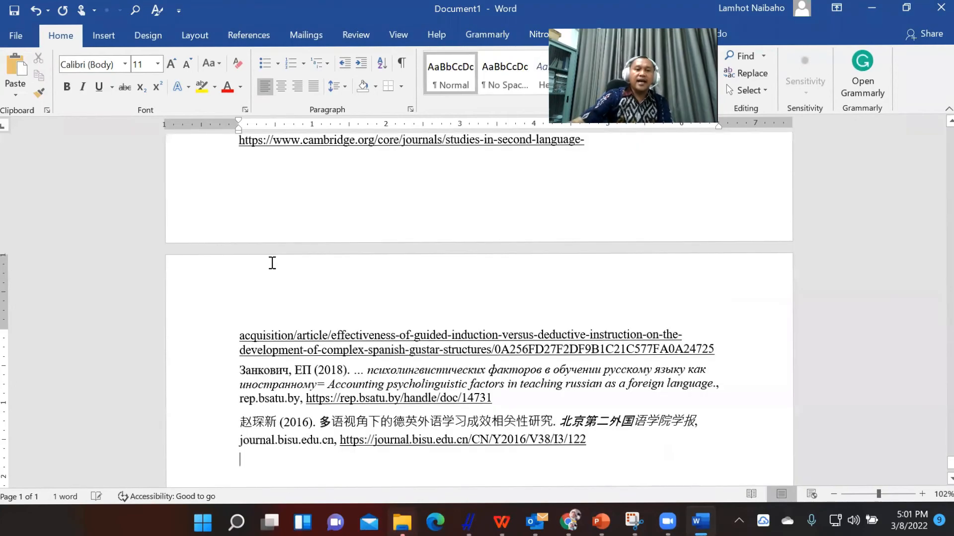
# Look through the pasted reference list from its last entries back to the first ones under the References heading.
pyautogui.scroll(5, 400, 296)
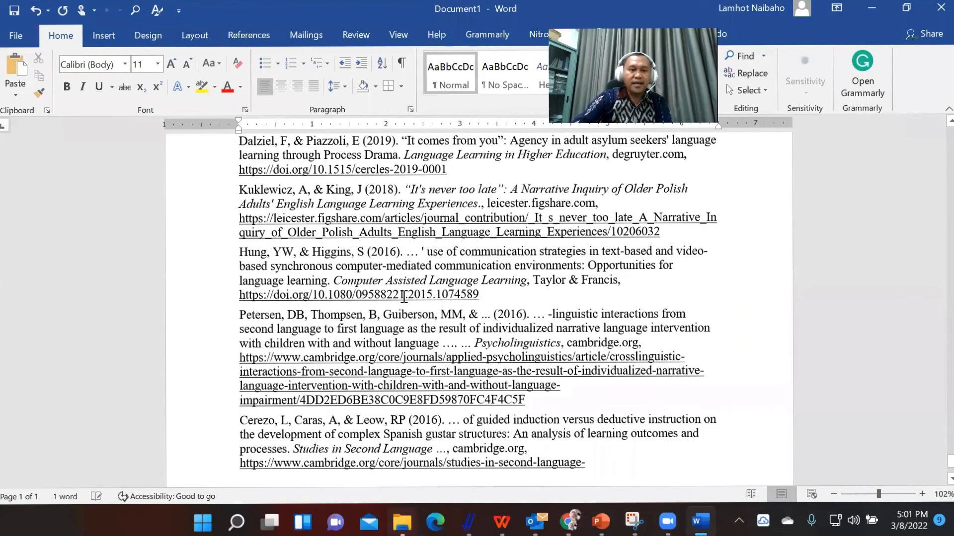
pyautogui.scroll(6, 404, 297)
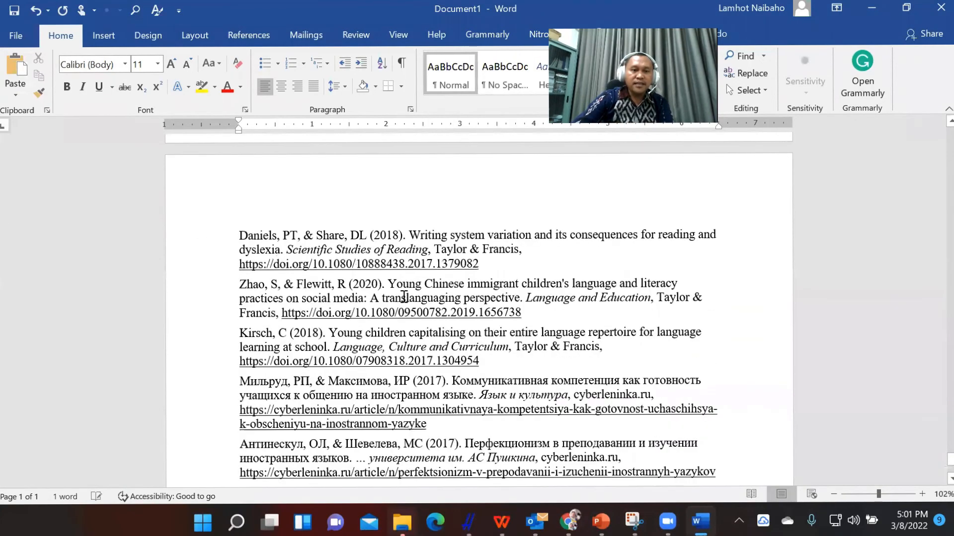
pyautogui.scroll(10, 404, 297)
pyautogui.moveTo(947, 456); pyautogui.dragTo(936, 455)
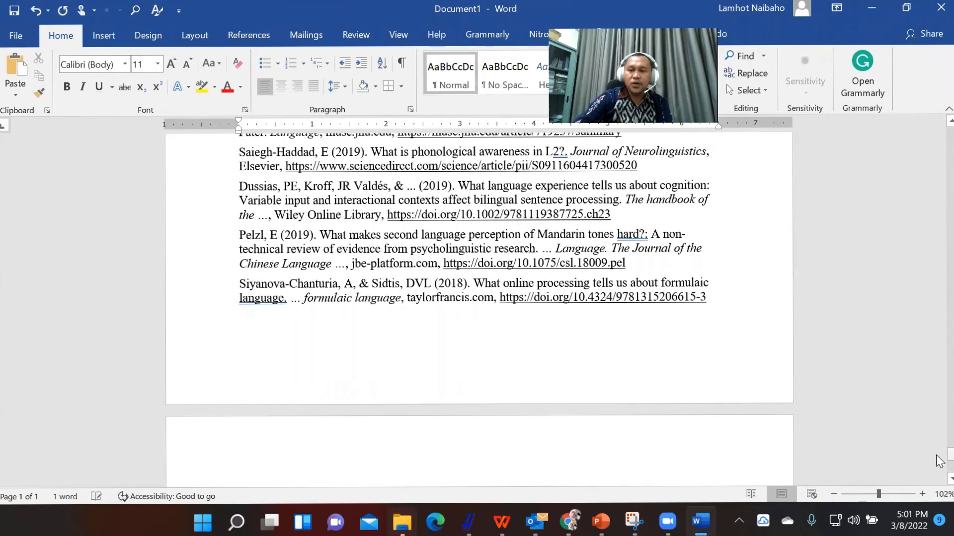
pyautogui.moveTo(939, 311); pyautogui.dragTo(938, 258)
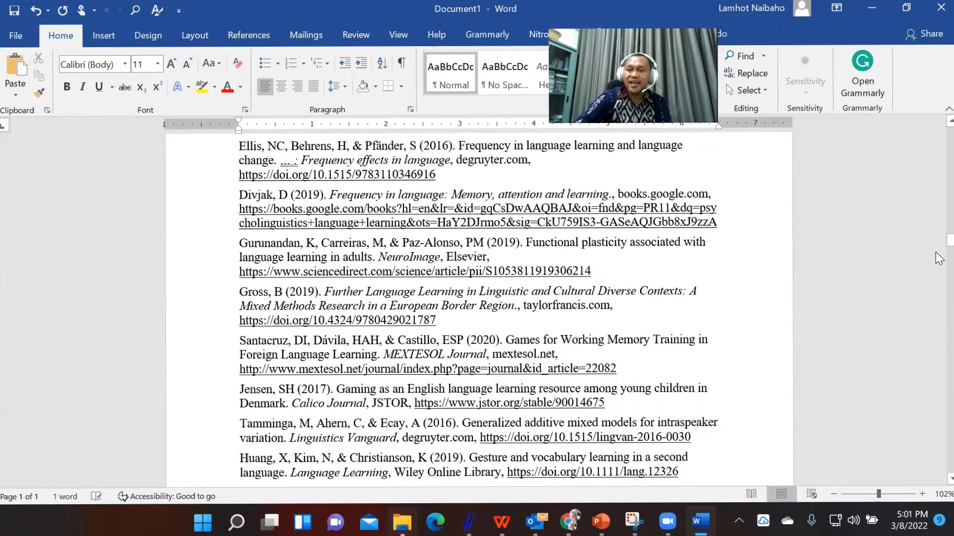
pyautogui.moveTo(938, 153); pyautogui.dragTo(940, 121)
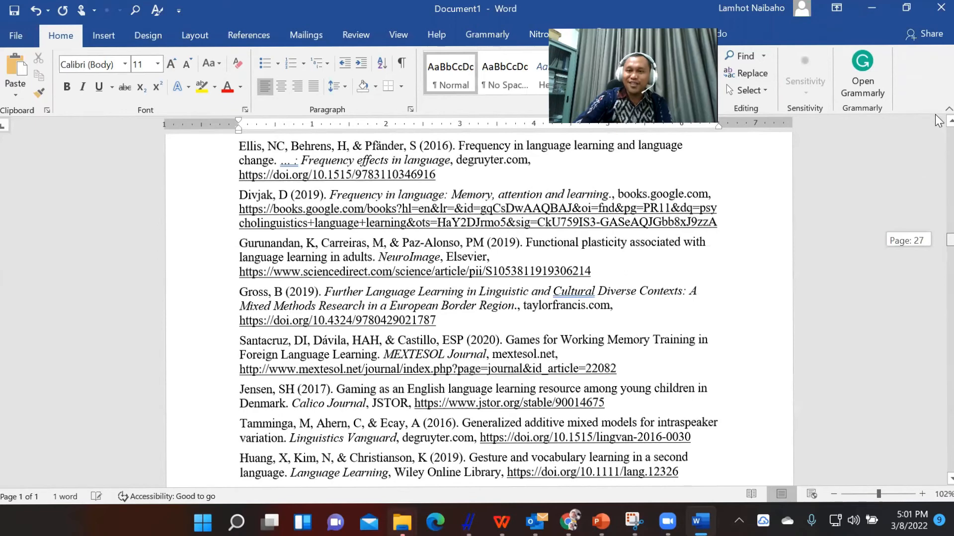
pyautogui.scroll(-1, 519, 300)
pyautogui.scroll(1, 518, 300)
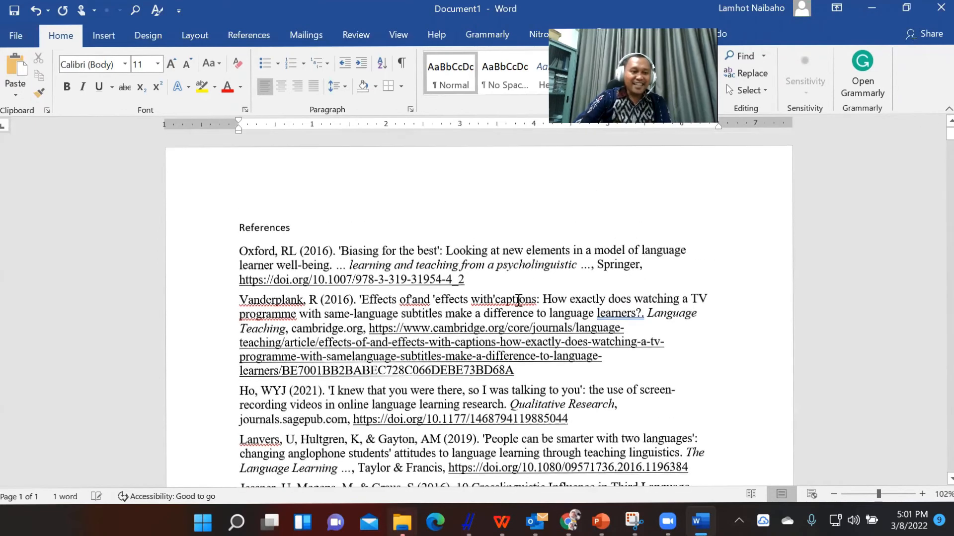
pyautogui.click(271, 260)
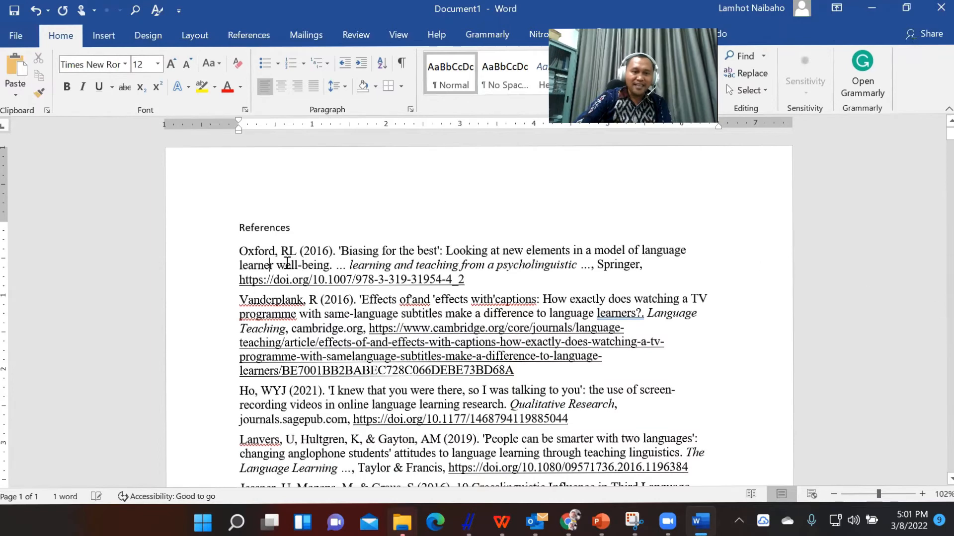
pyautogui.moveTo(948, 134)
pyautogui.mouseDown()
pyautogui.moveTo(938, 147)
pyautogui.moveTo(940, 497)
pyautogui.moveTo(938, 129)
pyautogui.mouseUp()
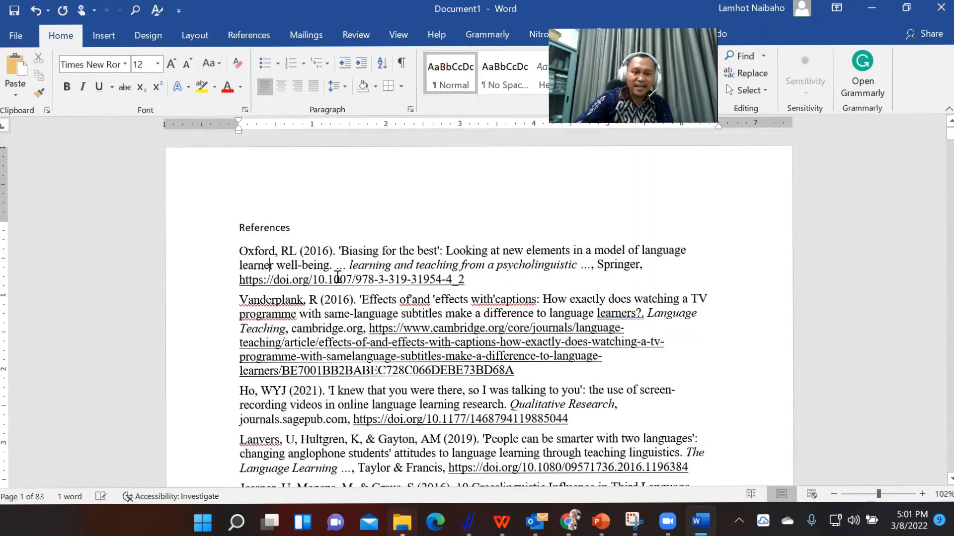
pyautogui.click(309, 277)
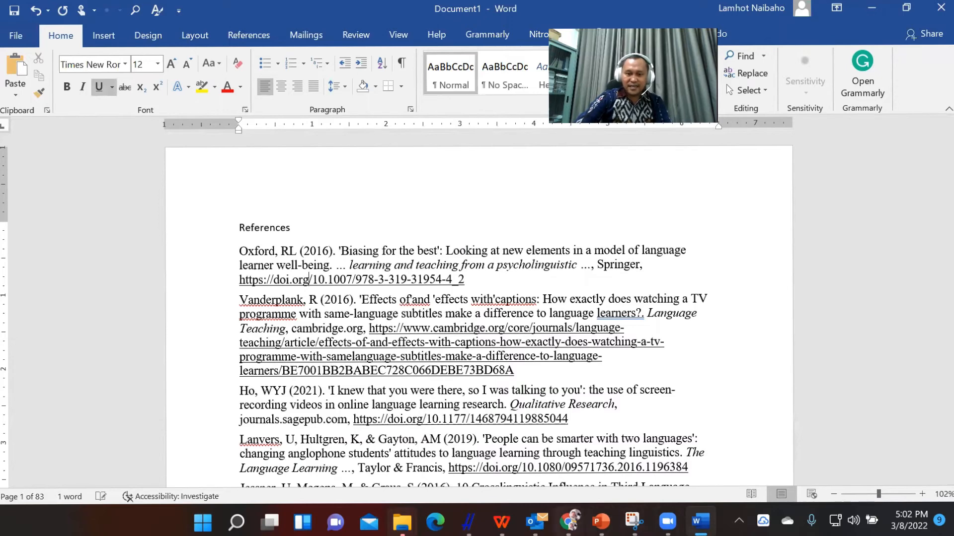
pyautogui.click(569, 521)
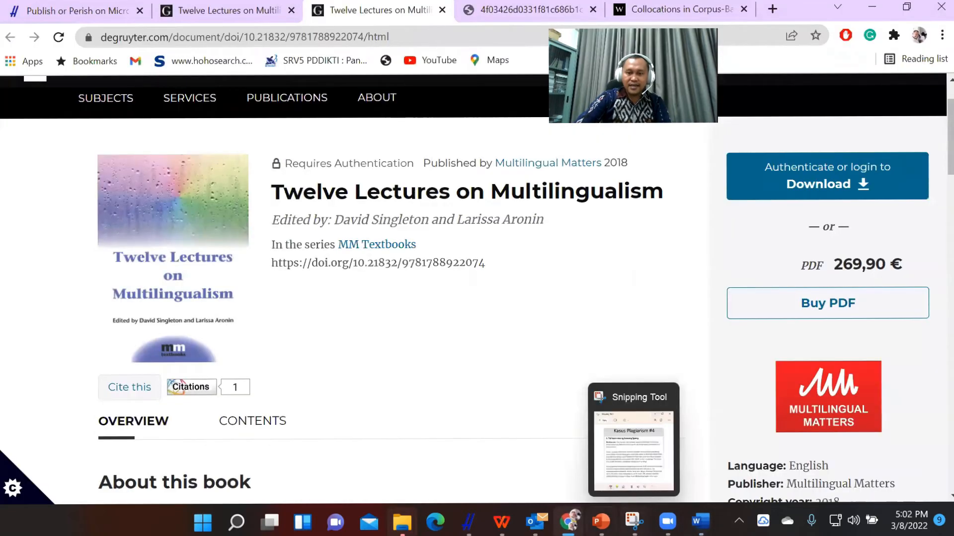
pyautogui.click(601, 521)
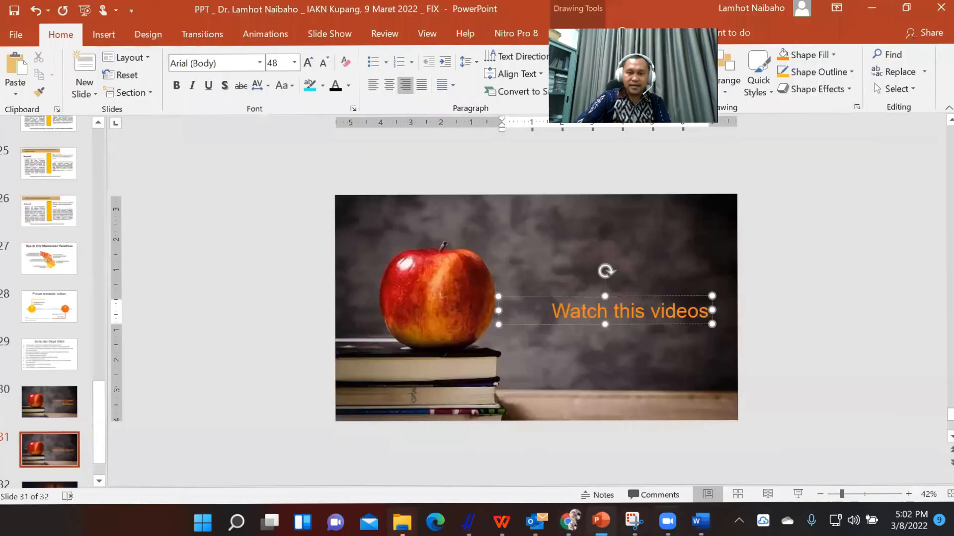
pyautogui.click(568, 521)
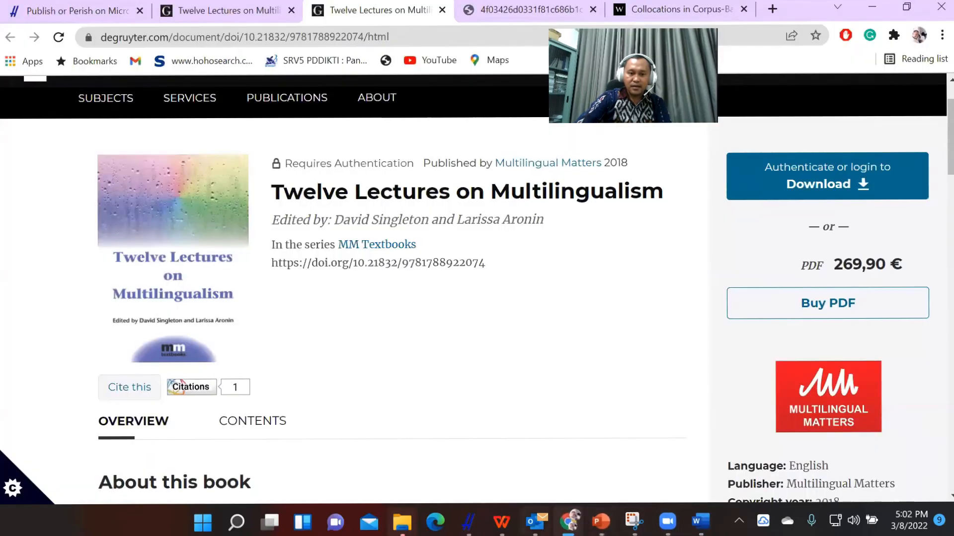
pyautogui.click(877, 2)
pyautogui.click(868, 2)
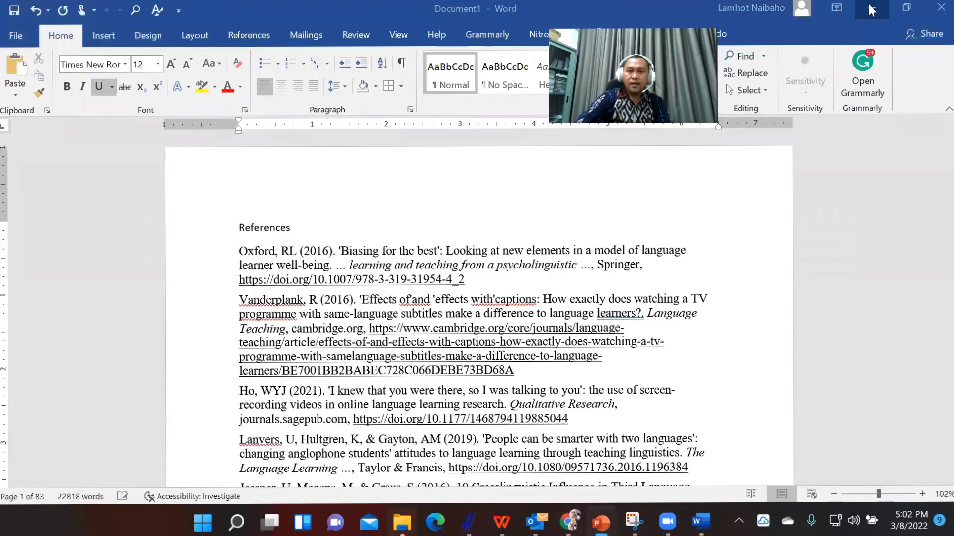
# Switch back to Publish or Perish, select all papers in the results list and show the format choices for copying the results.
pyautogui.click(871, 10)
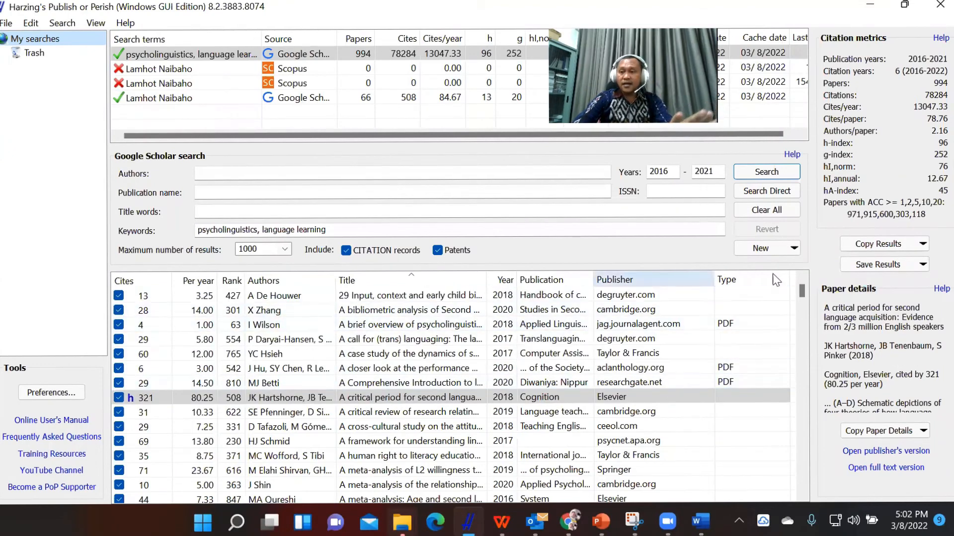
pyautogui.click(365, 344)
pyautogui.hotkey('ctrl', 'a')
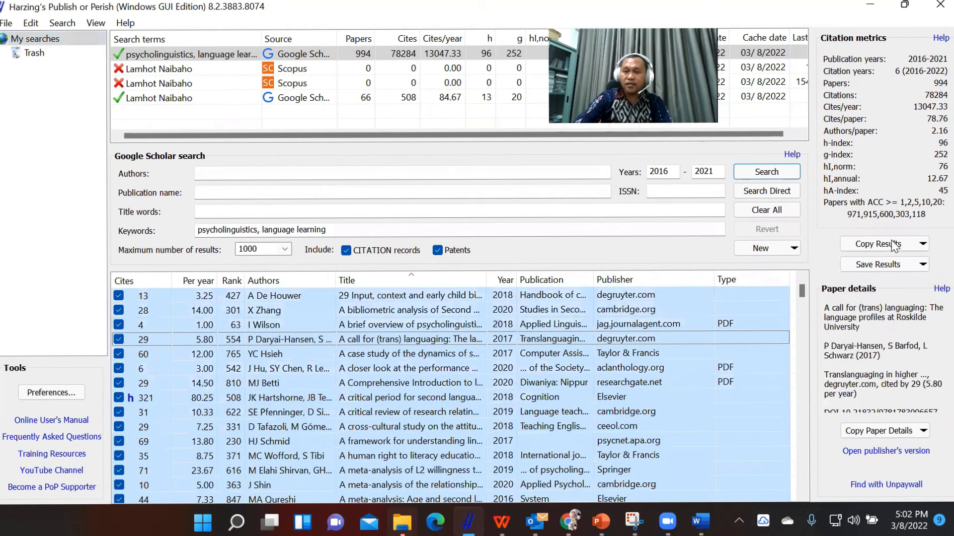
pyautogui.click(894, 245)
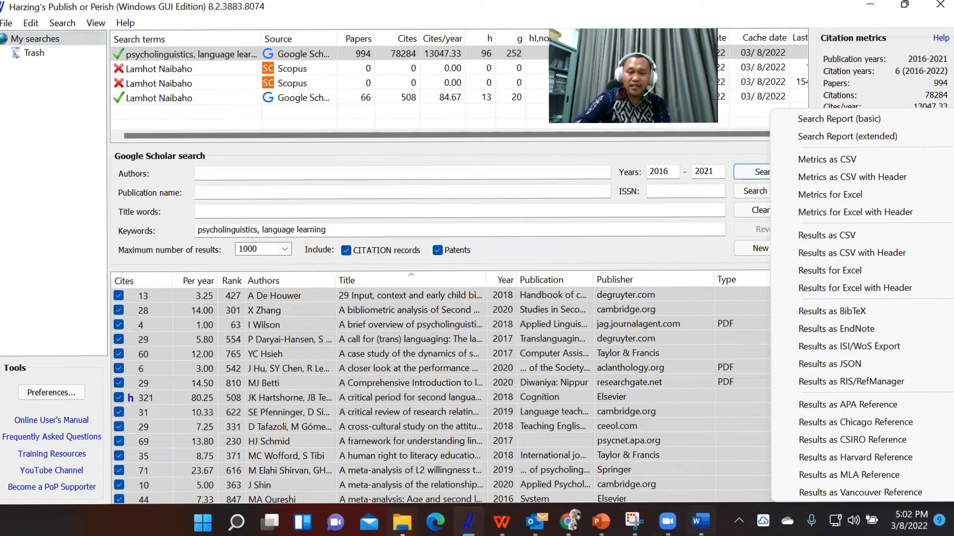
# Switch to the Word document and check the first entries of the pasted APA reference list.
pyautogui.click(697, 526)
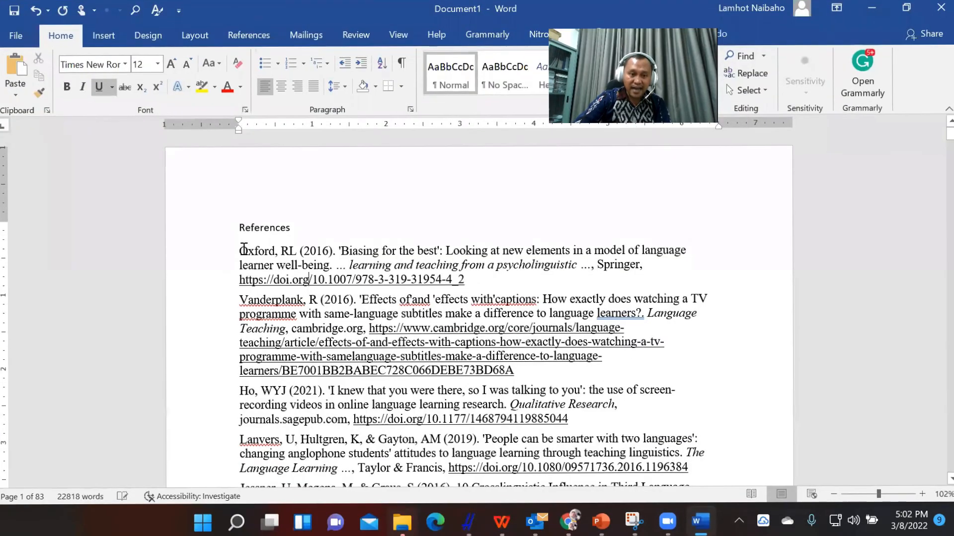
pyautogui.click(244, 250)
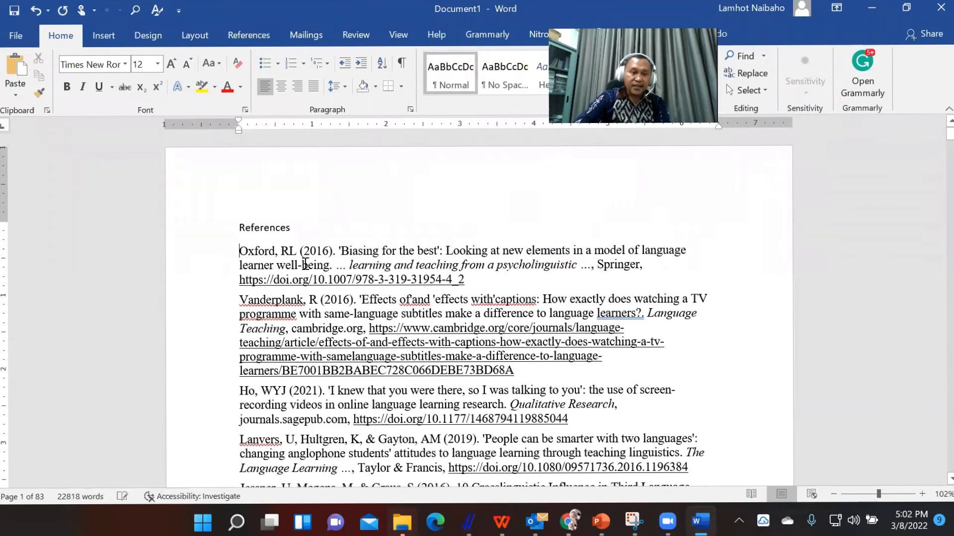
pyautogui.scroll(-1, 301, 251)
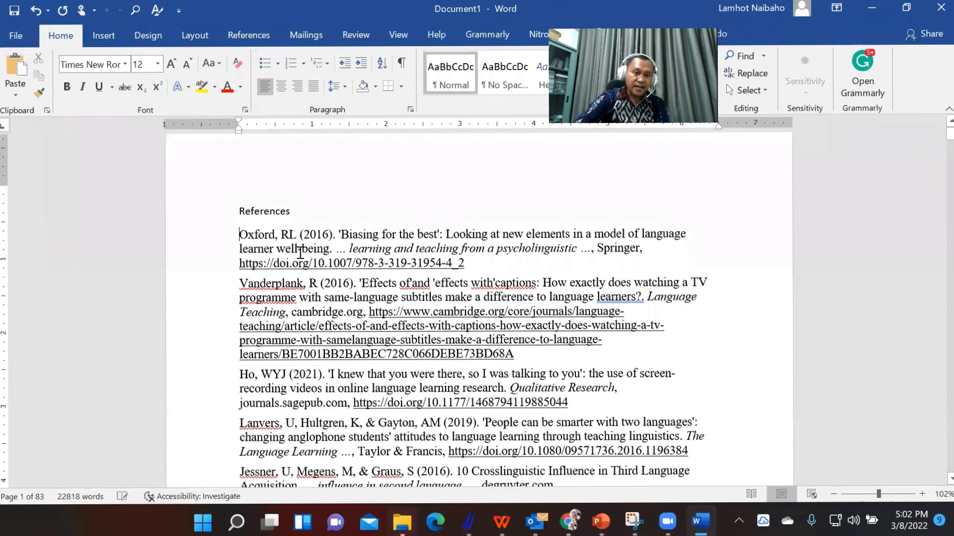
pyautogui.scroll(-5, 300, 252)
pyautogui.scroll(-1, 300, 256)
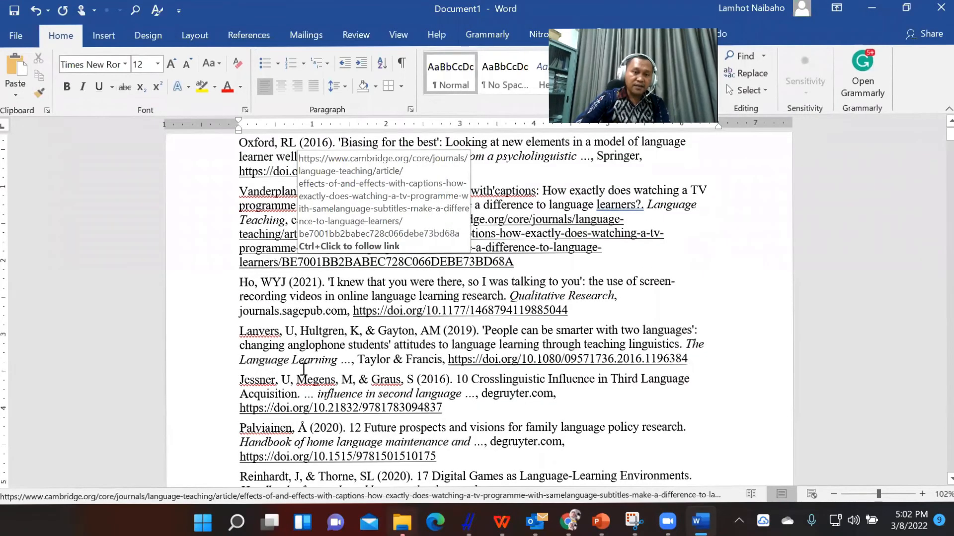
pyautogui.scroll(6, 303, 371)
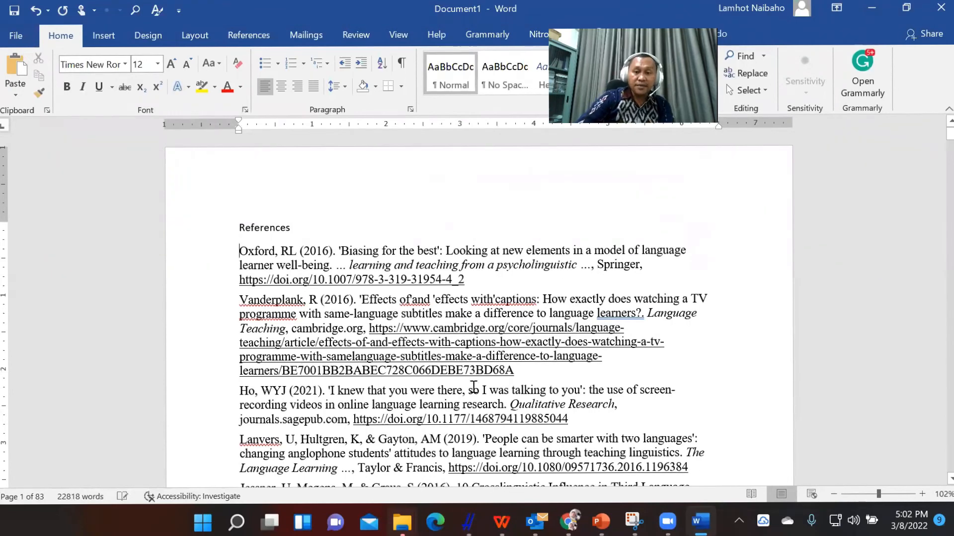
# Return to Publish or Perish and view the details of the paper on input, context and early child bilingualism.
pyautogui.click(874, 4)
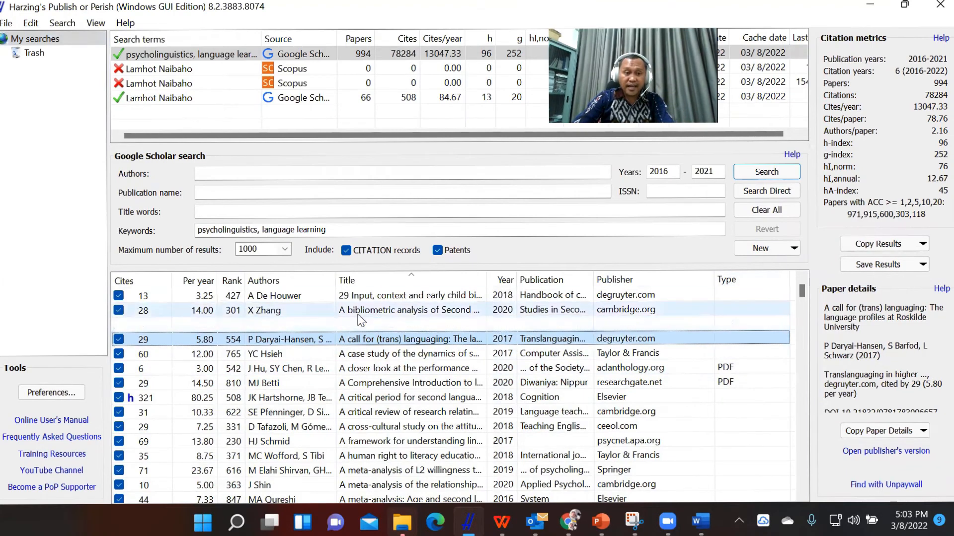
pyautogui.click(316, 297)
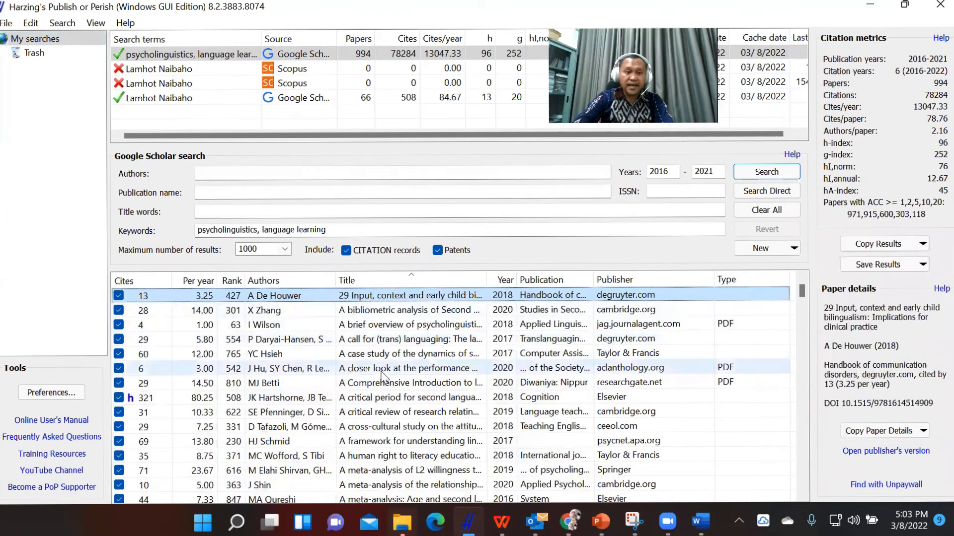
# Open the publisher's page for "A critical period for second language acquisition" from the results list, close it and return to Publish or Perish.
pyautogui.scroll(1, 427, 313)
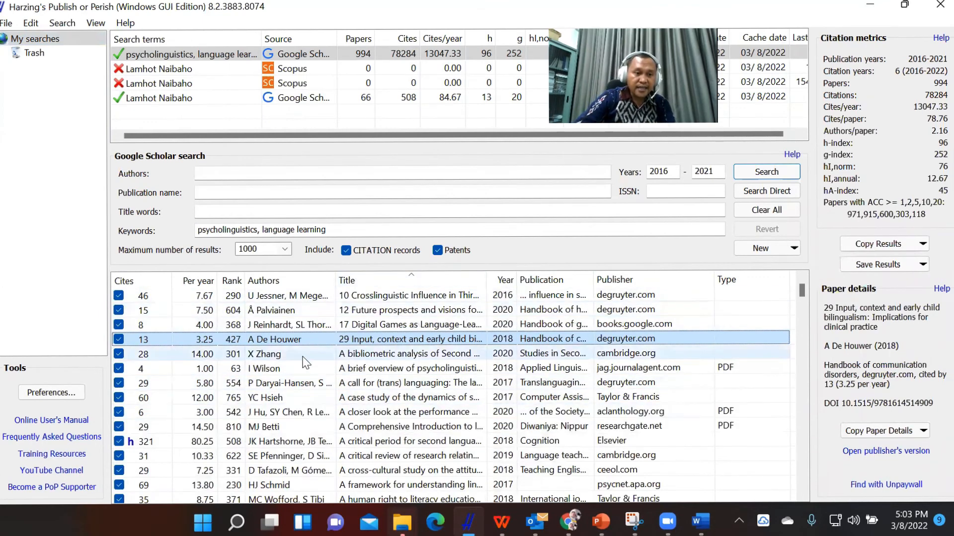
pyautogui.click(373, 442)
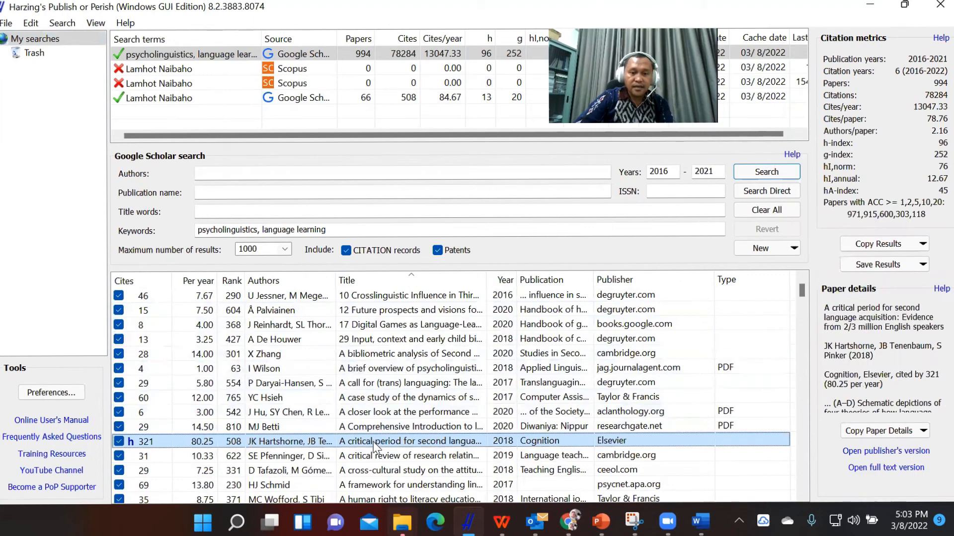
pyautogui.doubleClick(374, 442)
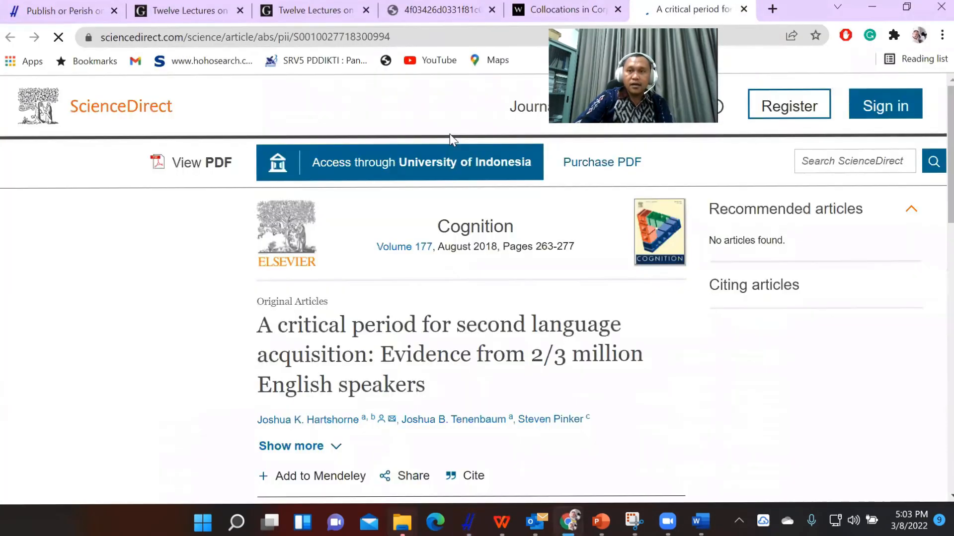
pyautogui.hotkey('ctrl', 'w')
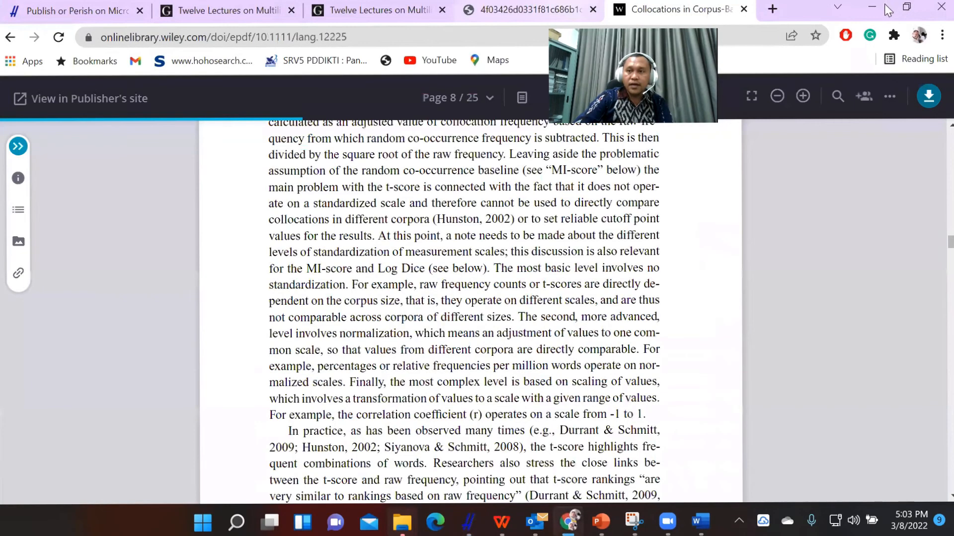
pyautogui.click(871, 7)
pyautogui.click(440, 445)
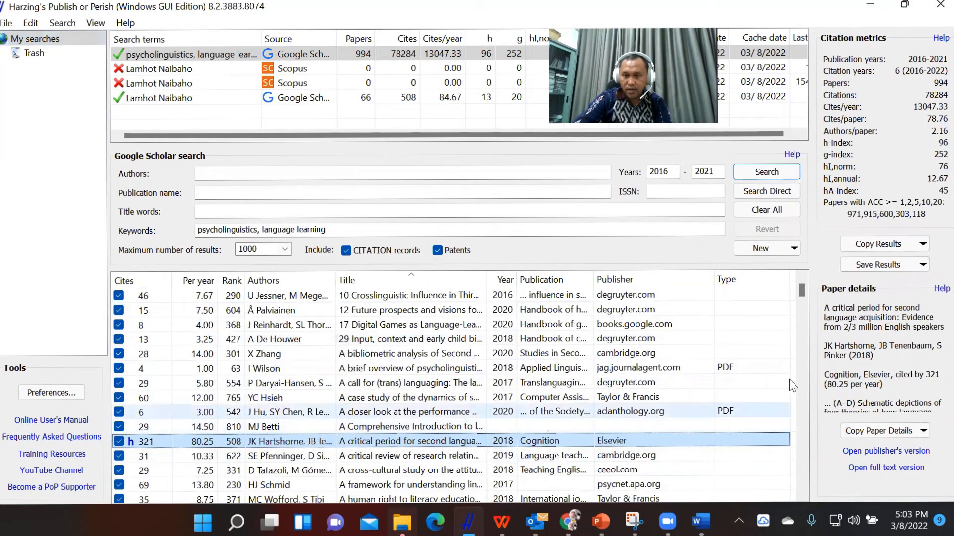
# Copy the results as Chicago references and paste them under a "References" heading in a new Word document.
pyautogui.click(922, 245)
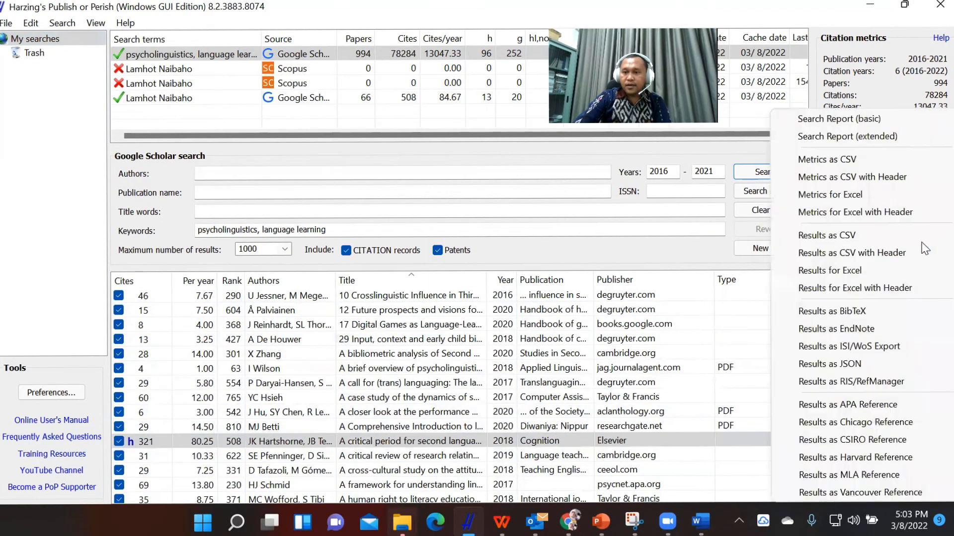
pyautogui.click(851, 424)
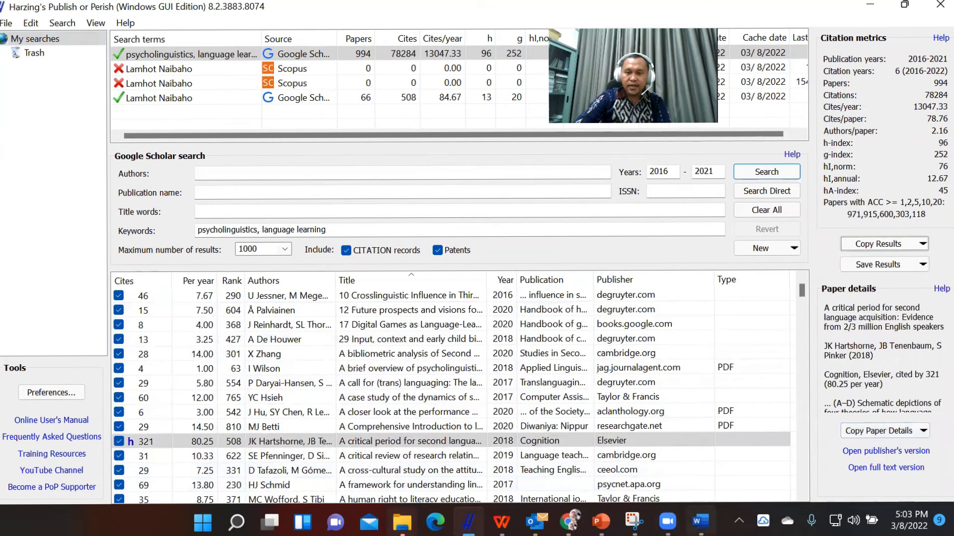
pyautogui.click(700, 522)
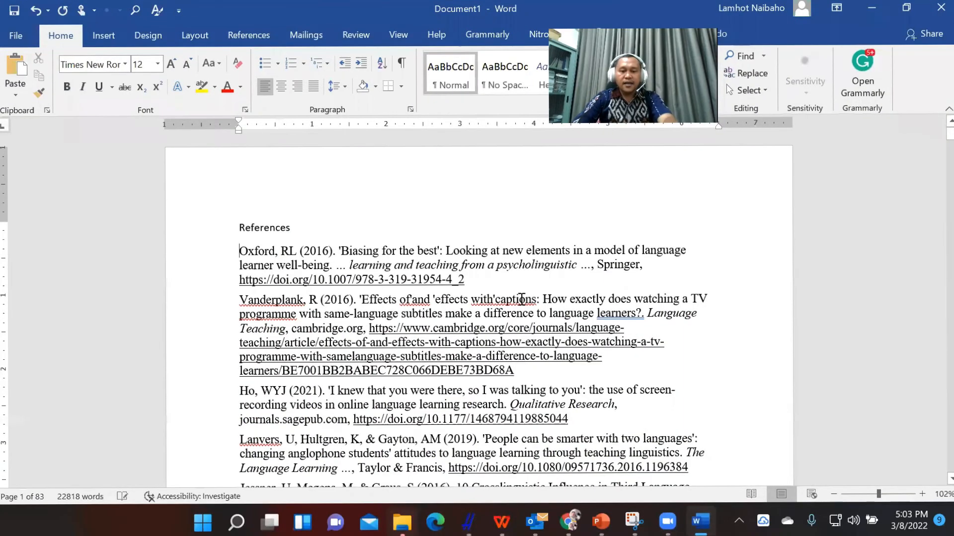
pyautogui.hotkey('ctrl', 'n')
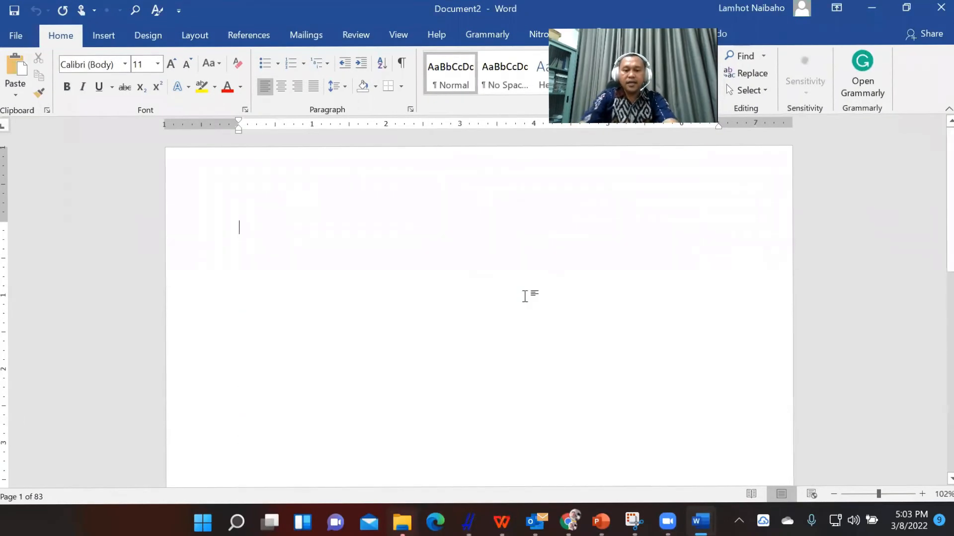
pyautogui.write('References')
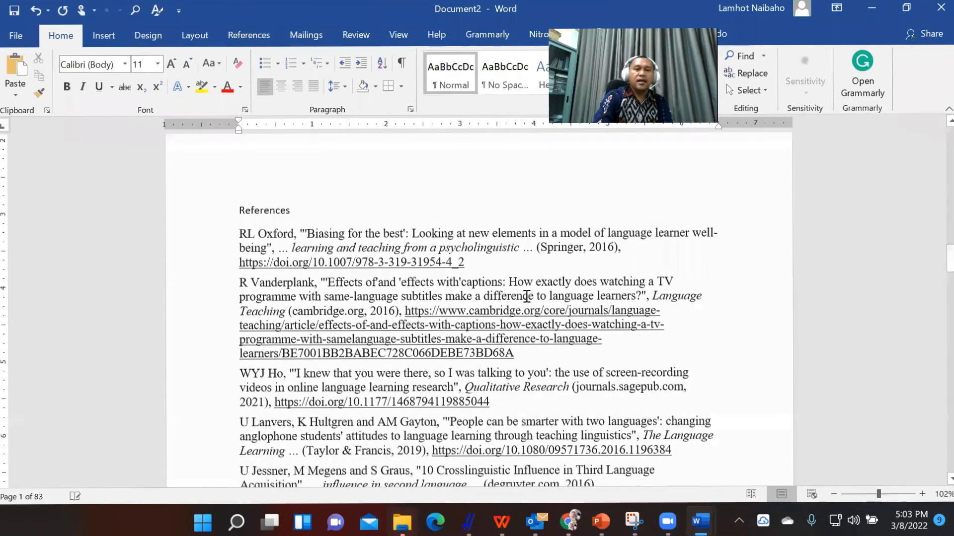
# Look through the pasted Chicago reference list and switch back to Publish or Perish.
pyautogui.scroll(-15, 527, 297)
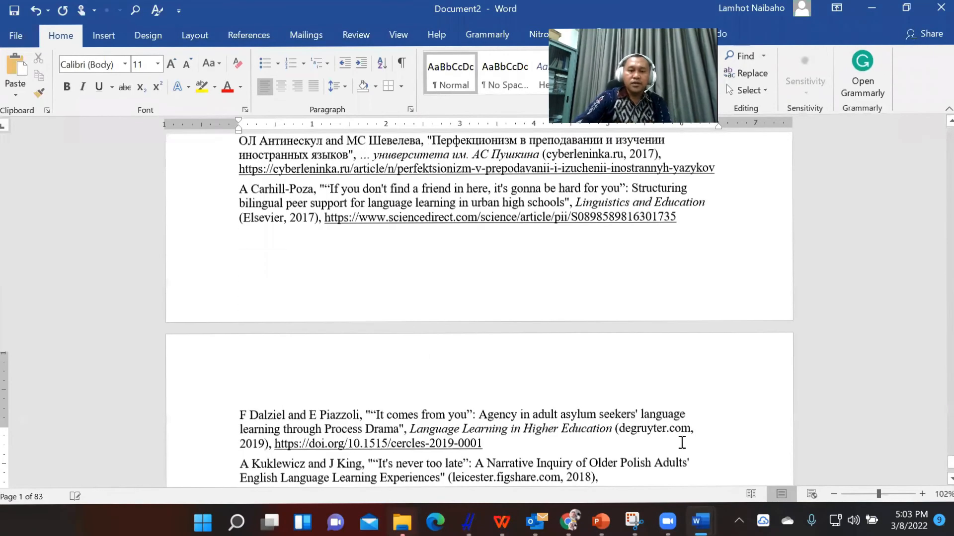
pyautogui.moveTo(939, 469); pyautogui.dragTo(938, 116)
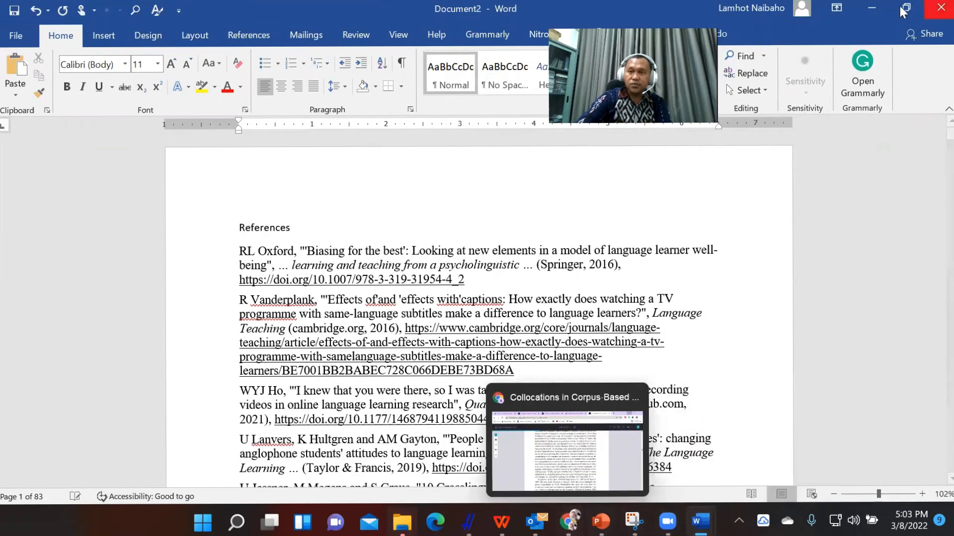
pyautogui.click(865, 9)
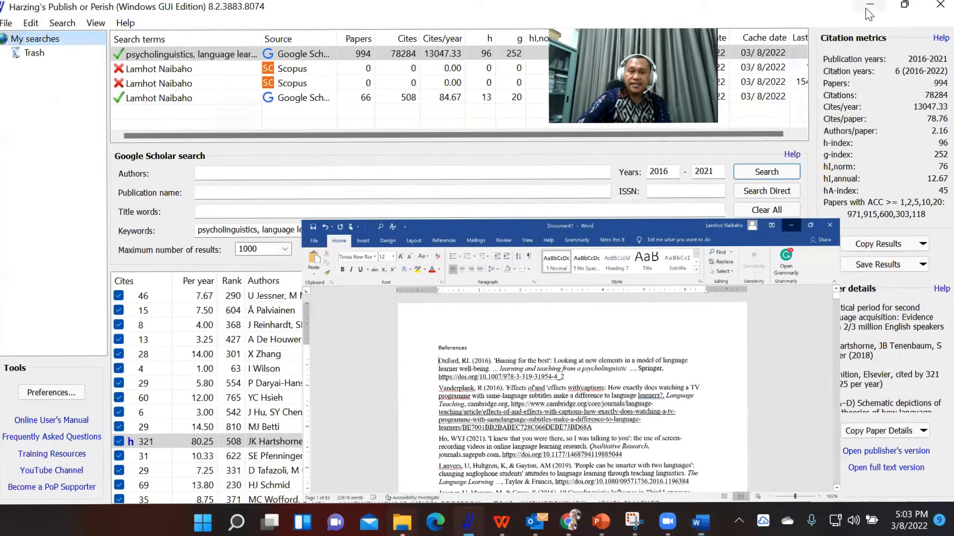
pyautogui.click(866, 8)
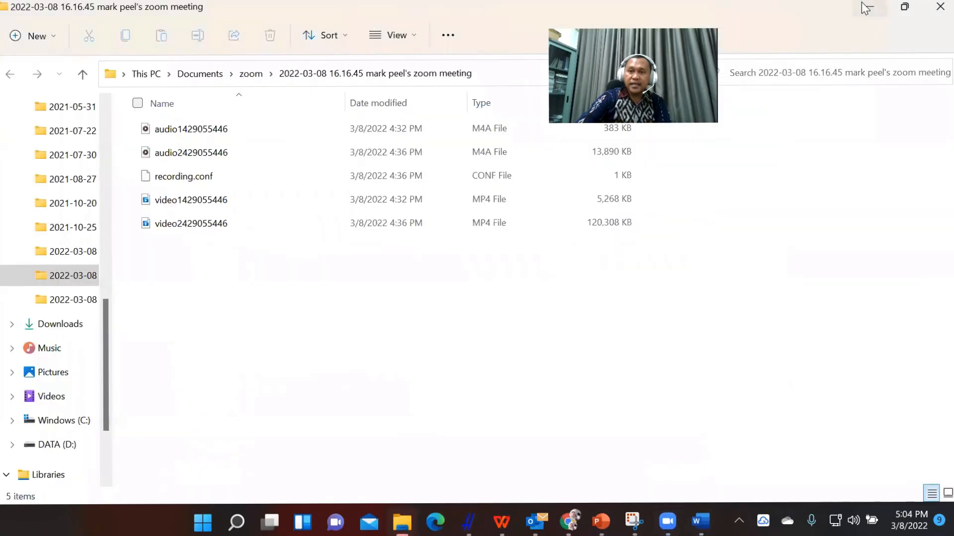
pyautogui.click(867, 8)
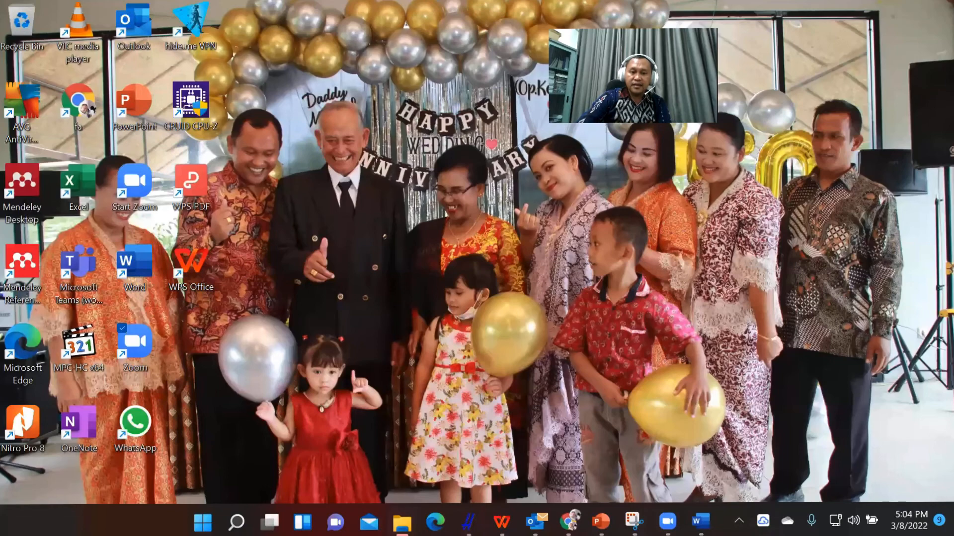
pyautogui.click(468, 522)
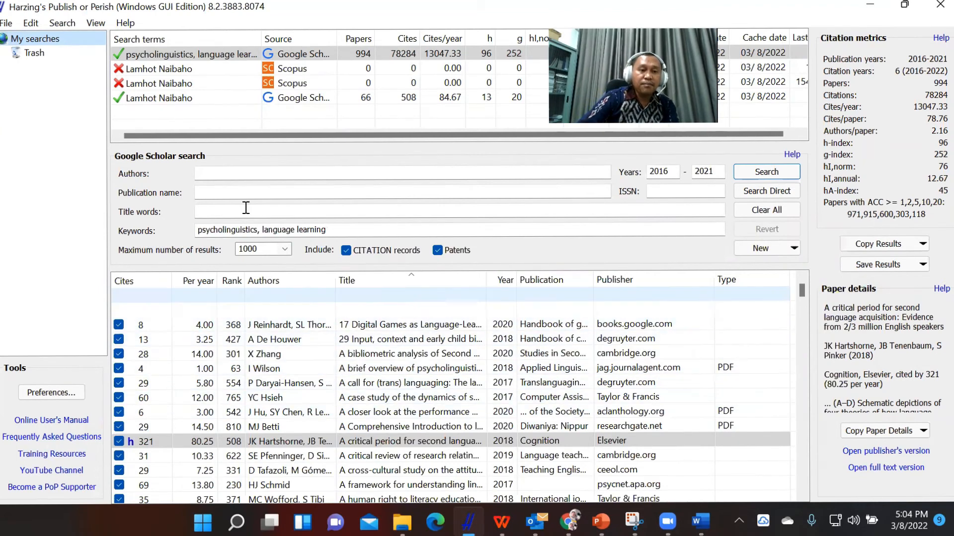
# Widen the Title column of the results list to show the papers' full titles.
pyautogui.click(218, 209)
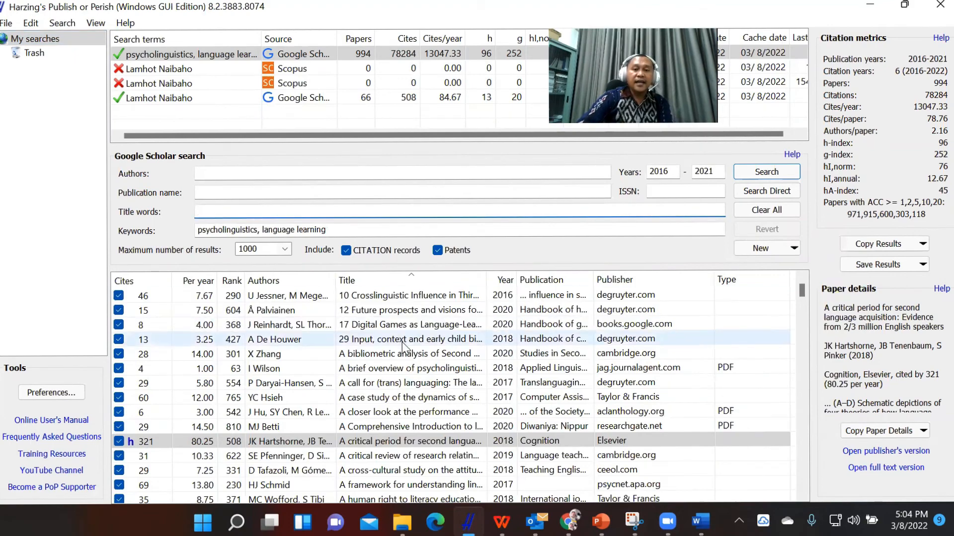
pyautogui.scroll(-4, 389, 384)
pyautogui.scroll(-20, 389, 384)
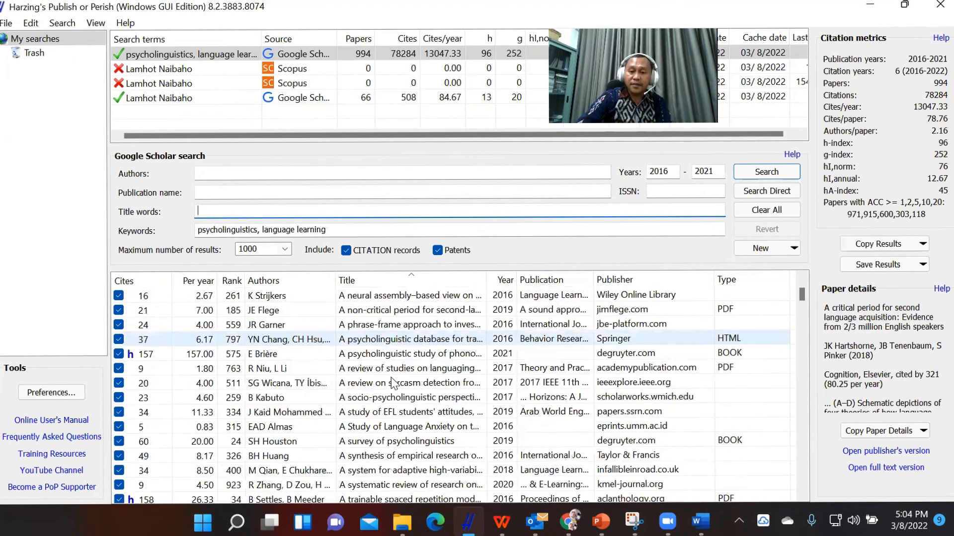
pyautogui.scroll(4, 389, 384)
pyautogui.scroll(8, 154, 266)
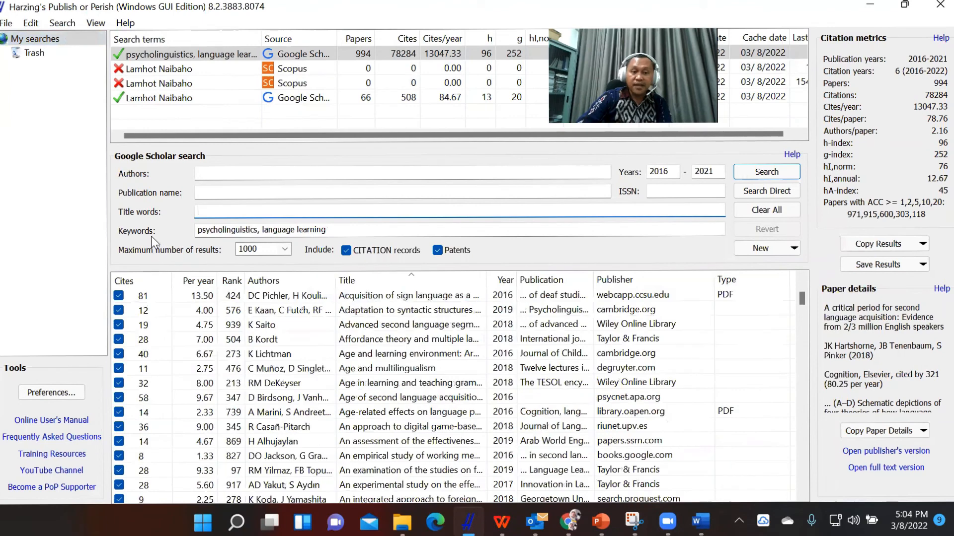
pyautogui.click(352, 231)
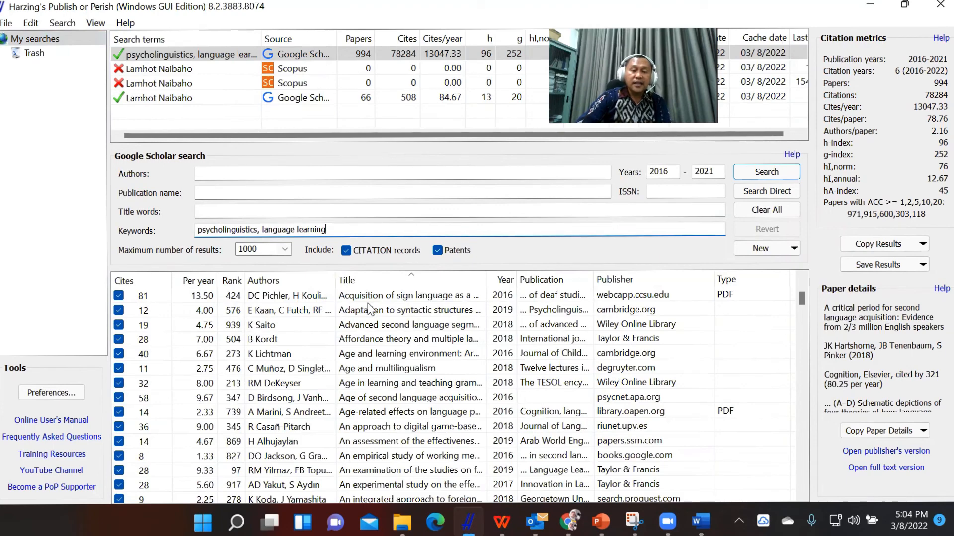
pyautogui.scroll(15, 404, 375)
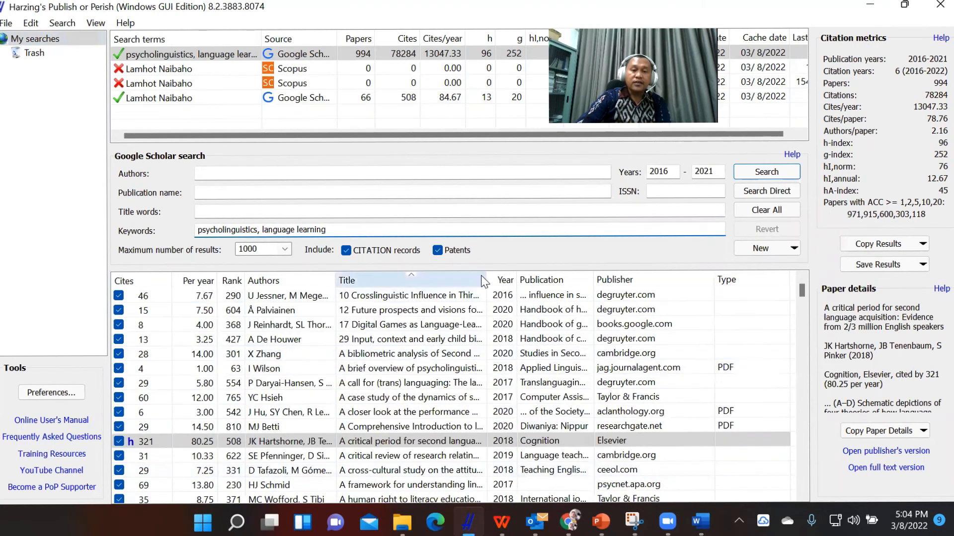
pyautogui.moveTo(486, 276); pyautogui.dragTo(701, 296)
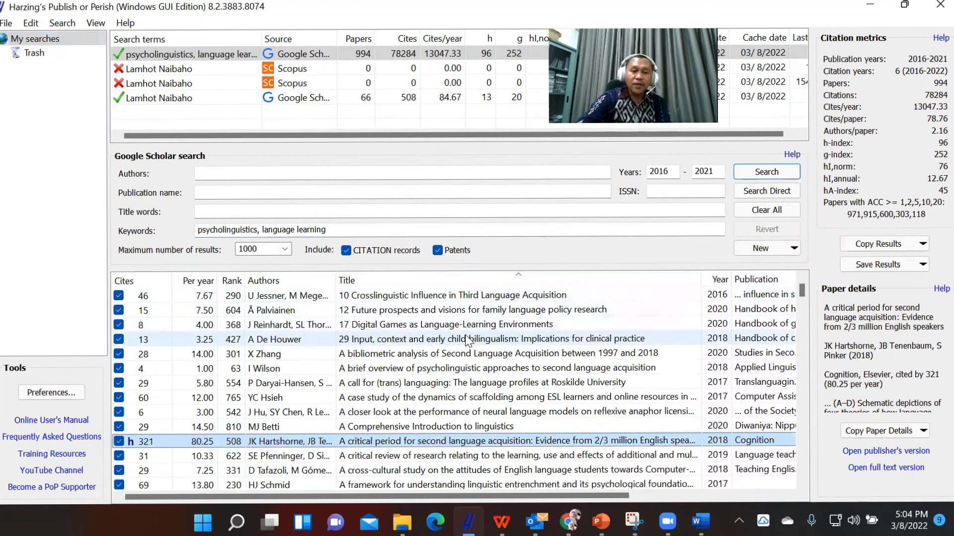
pyautogui.click(344, 234)
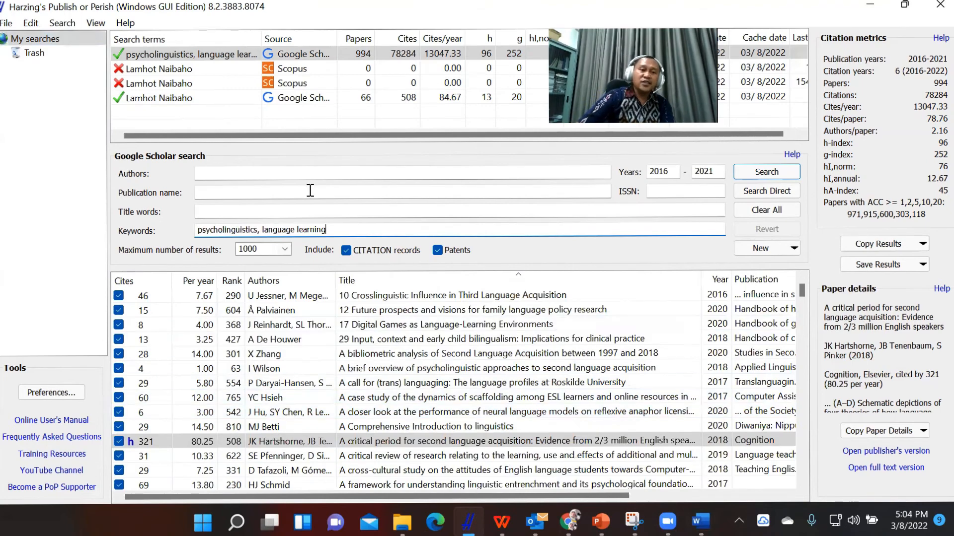
pyautogui.click(243, 213)
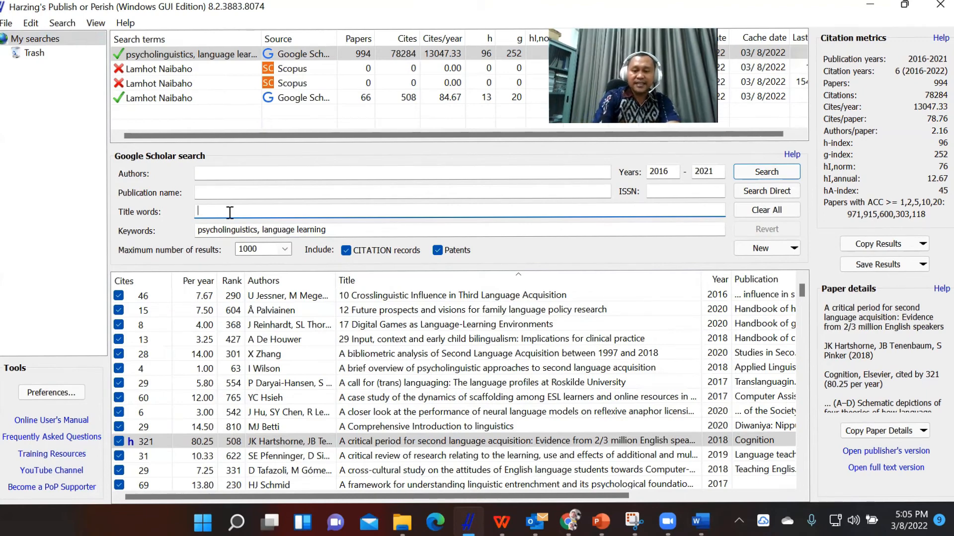
pyautogui.write('The')
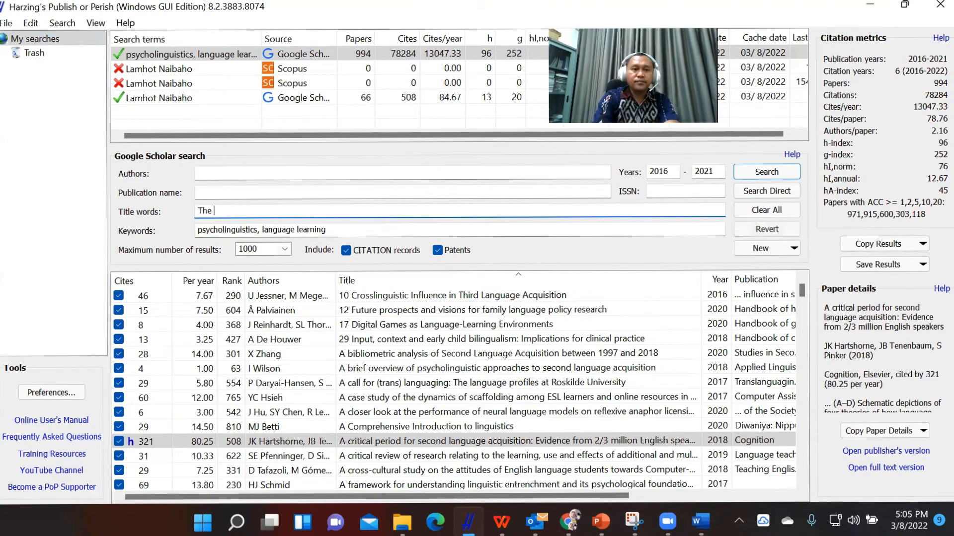
pyautogui.press('BackSpace')
pyautogui.press('BackSpace')
pyautogui.press('BackSpace')
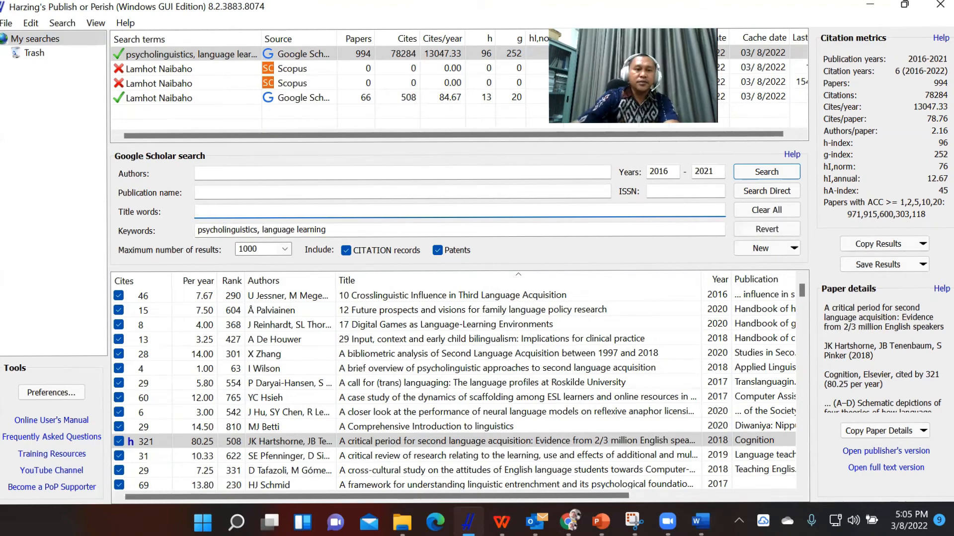
# Remove the keywords and enter "The psycholinguistics of Students in learning language" as the title words.
pyautogui.moveTo(335, 229); pyautogui.dragTo(55, 256)
pyautogui.press('BackSpace')
pyautogui.click(276, 212)
pyautogui.write('The psych')
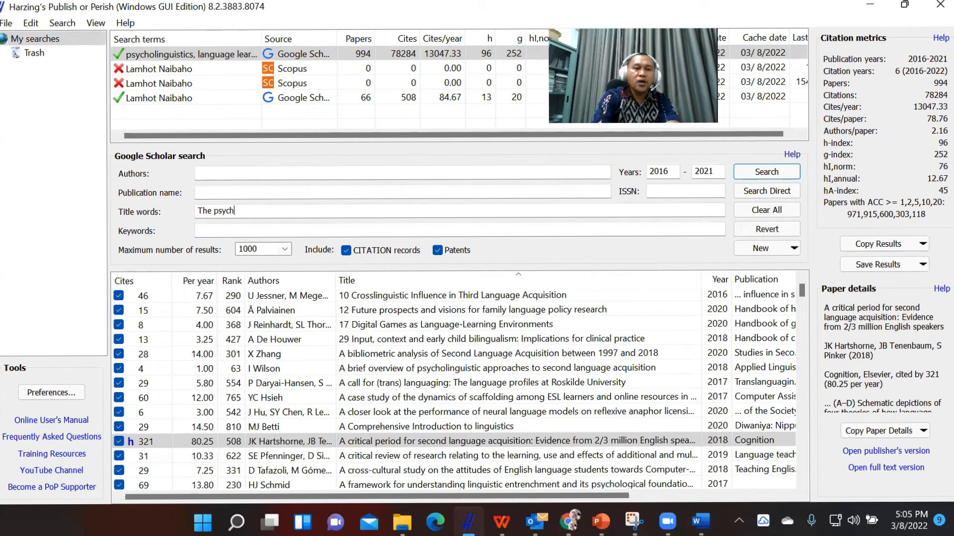
pyautogui.write('olinguistics of')
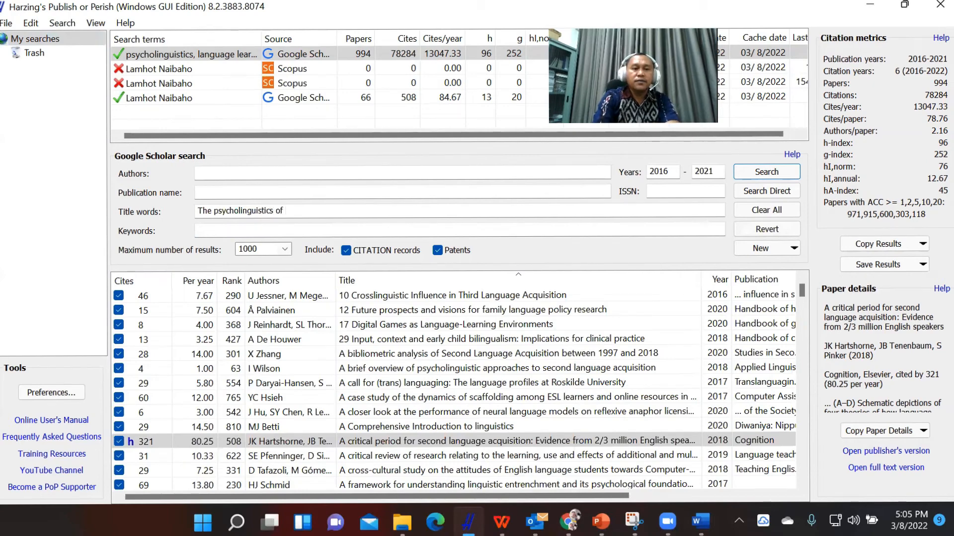
pyautogui.write(' Studen')
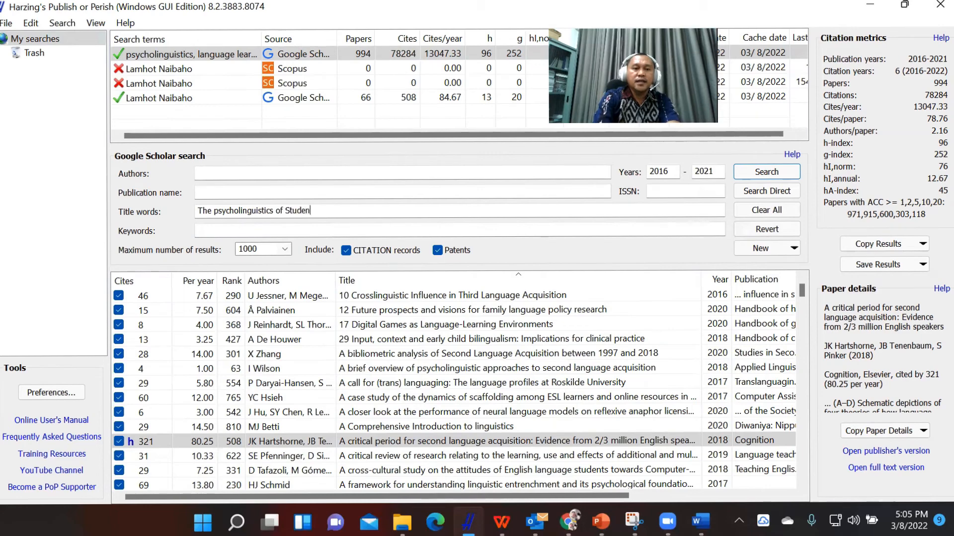
pyautogui.write('ts in learning language')
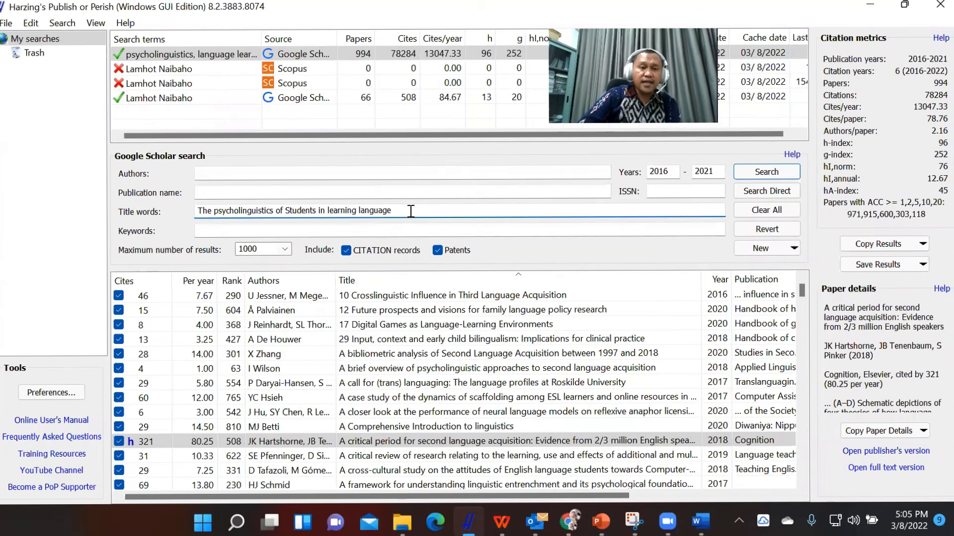
# Reword the title words as "The psycholinguistics of Students' in English language learning".
pyautogui.click(317, 210)
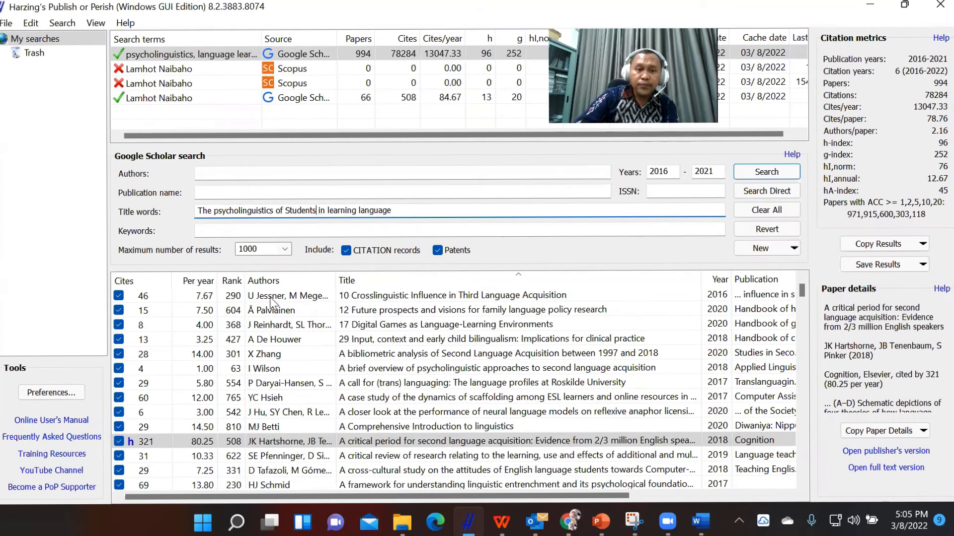
pyautogui.write("'")
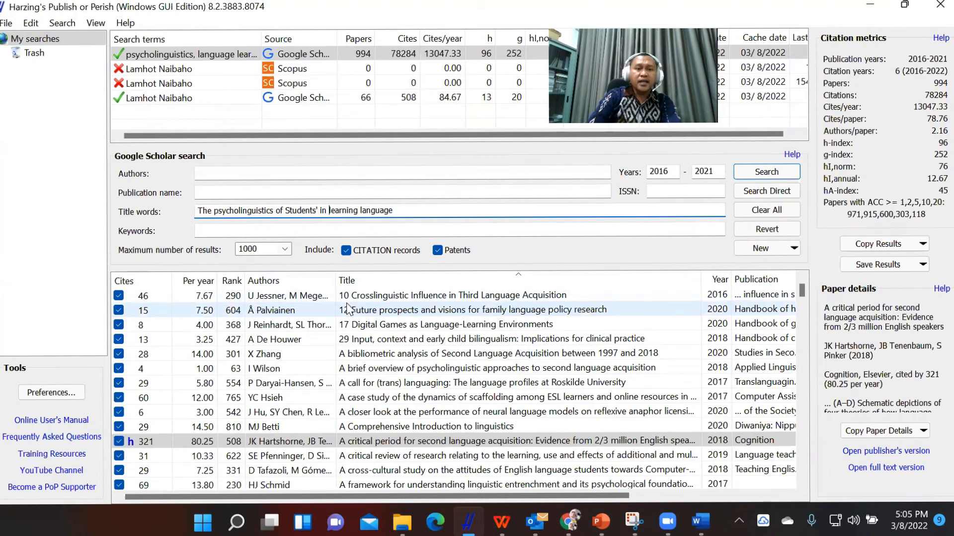
pyautogui.write('English')
pyautogui.press('Delete')
pyautogui.press('Delete')
pyautogui.press('Delete')
pyautogui.press('Delete')
pyautogui.press('Delete')
pyautogui.press('Delete')
pyautogui.press('Delete')
pyautogui.press('Delete')
pyautogui.press('Delete')
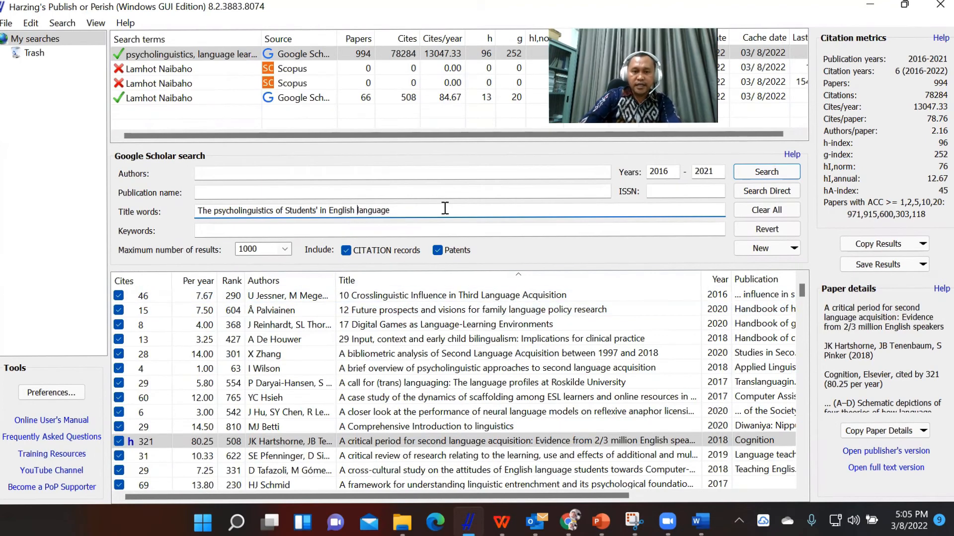
pyautogui.click(445, 208)
pyautogui.write('learning')
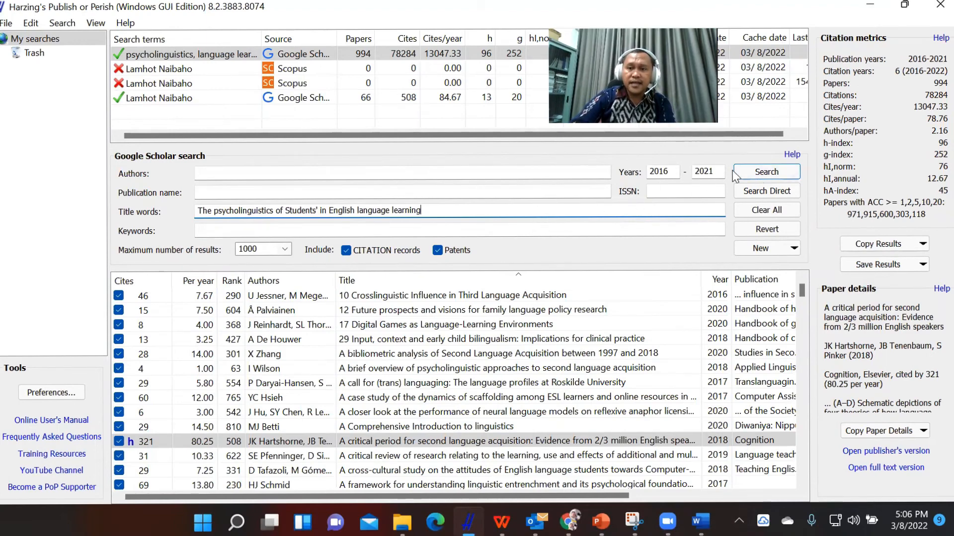
# Clear all search criteria, including the title words and the year range.
pyautogui.click(774, 210)
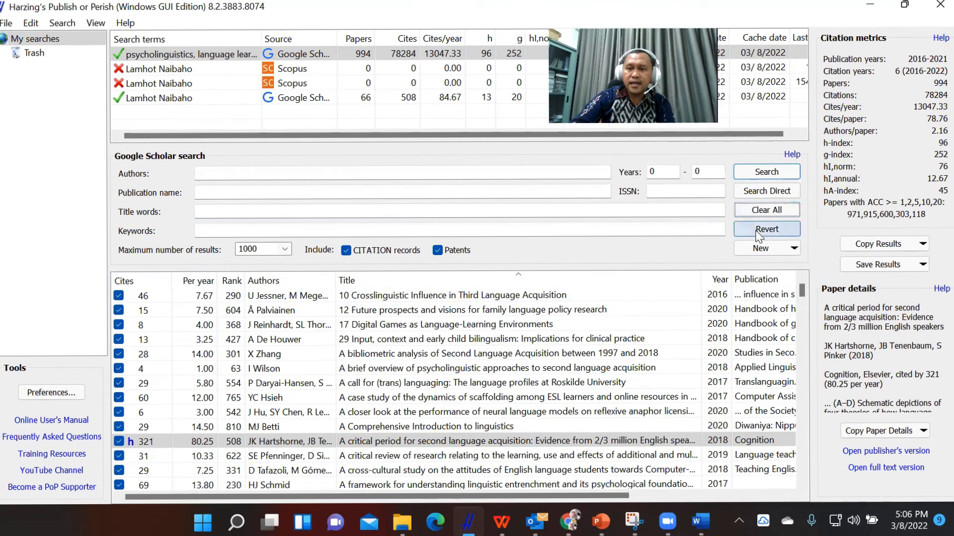
pyautogui.click(758, 252)
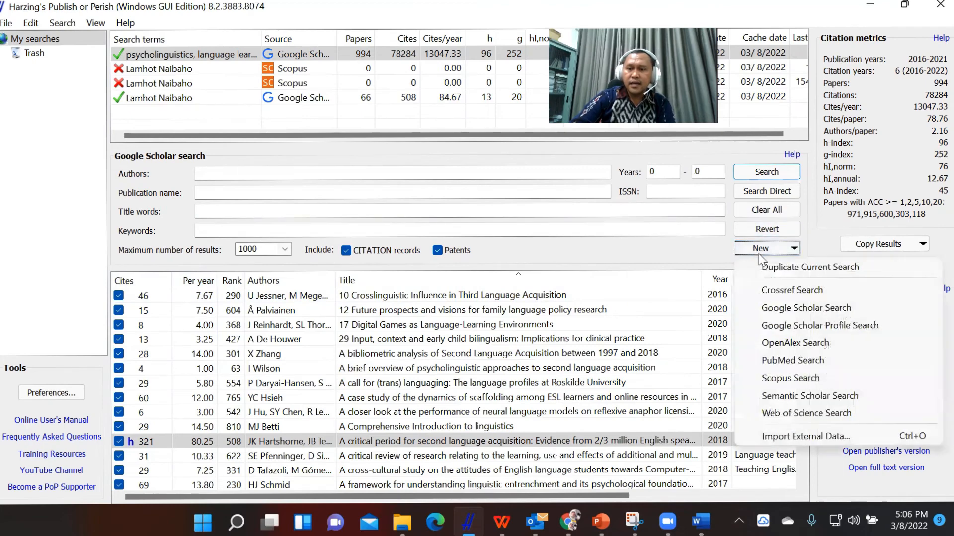
pyautogui.click(321, 153)
# Search Google Scholar for the title words "The psycholinguistics of students' in English language learning" and select the paper found.
pyautogui.click(308, 208)
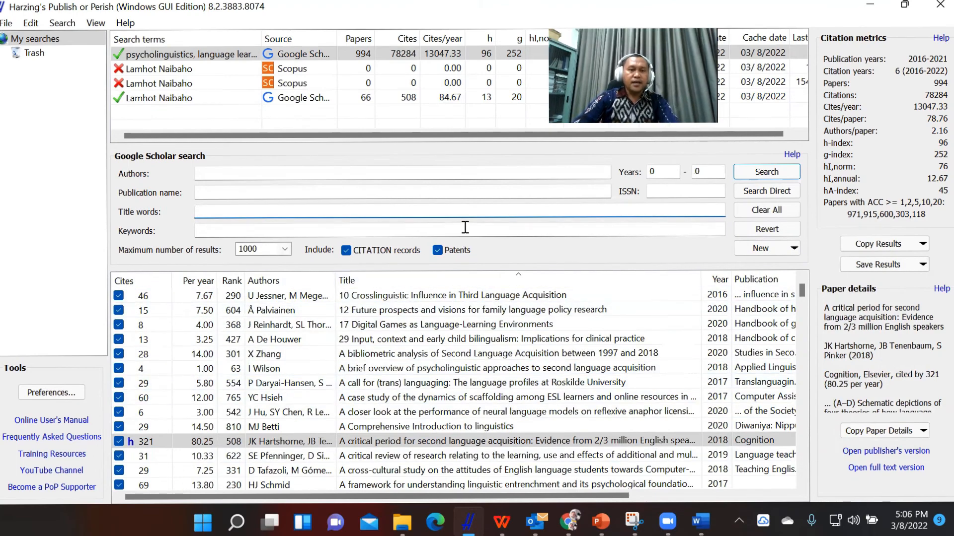
pyautogui.write('The')
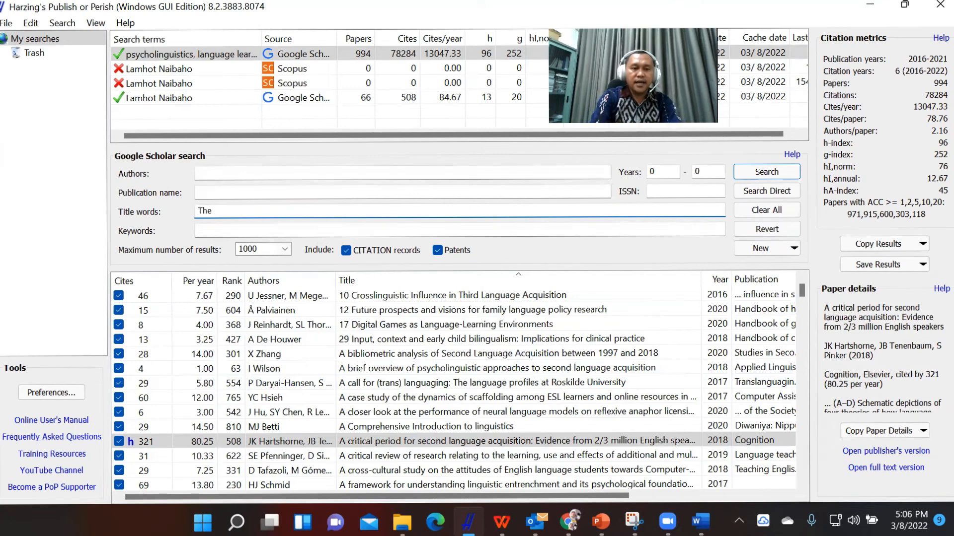
pyautogui.write(' spyc')
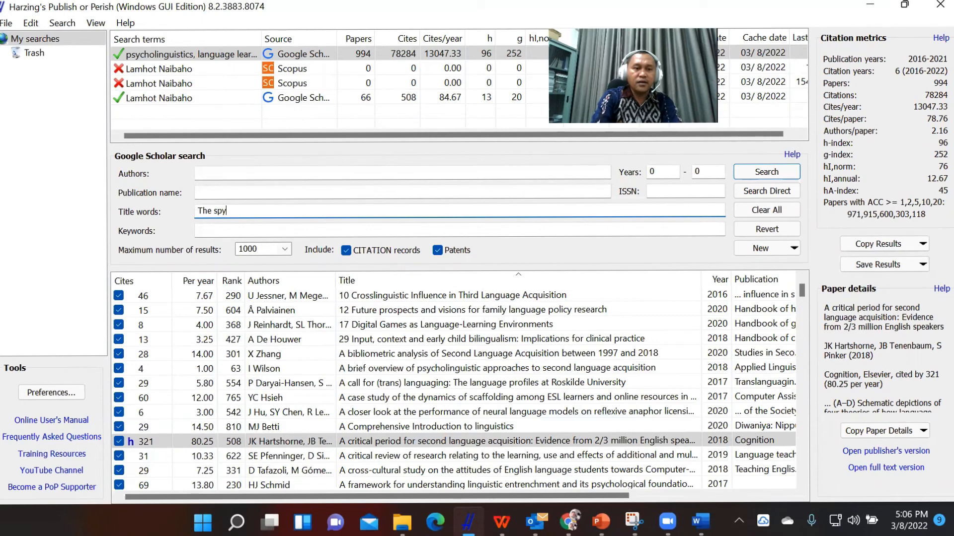
pyautogui.press('BackSpace')
pyautogui.press('BackSpace')
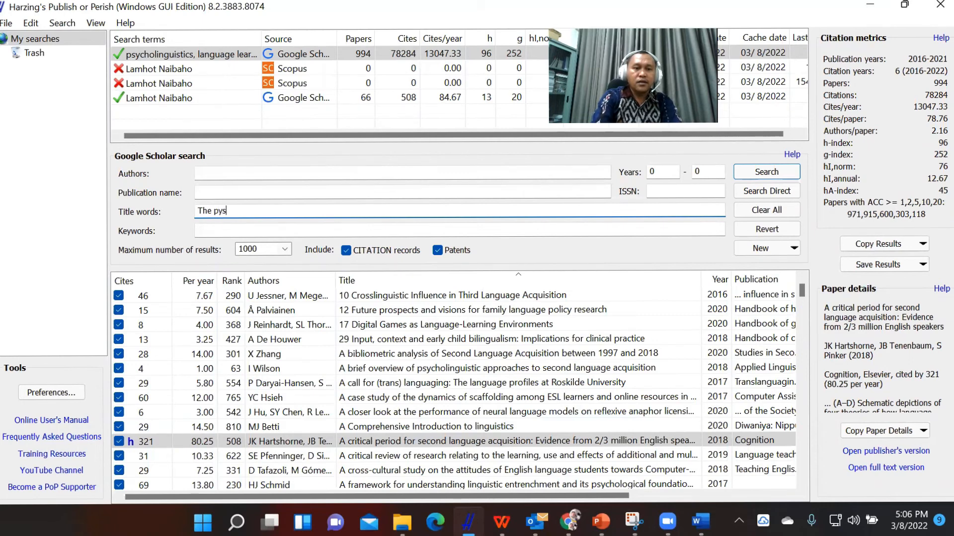
pyautogui.write('psycholinguist')
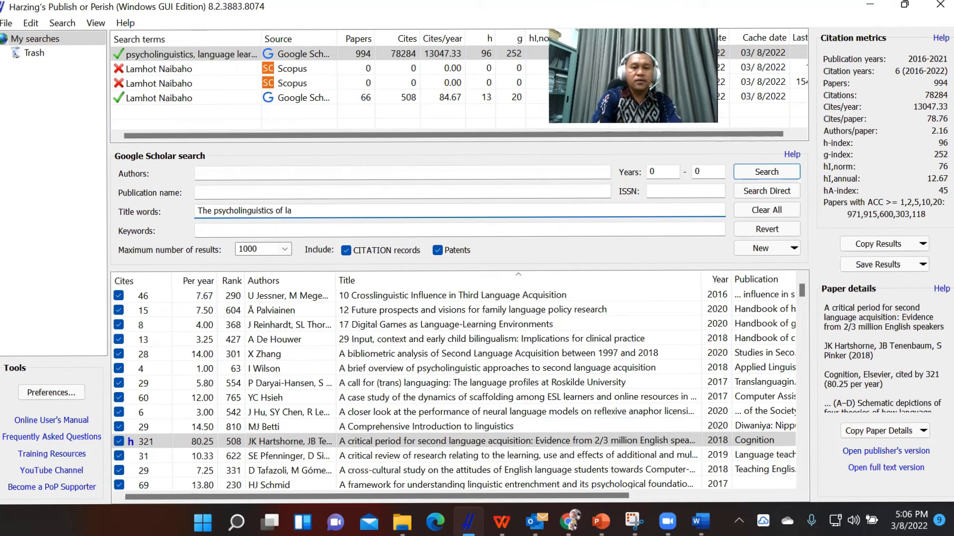
pyautogui.write("ics of students' in ")
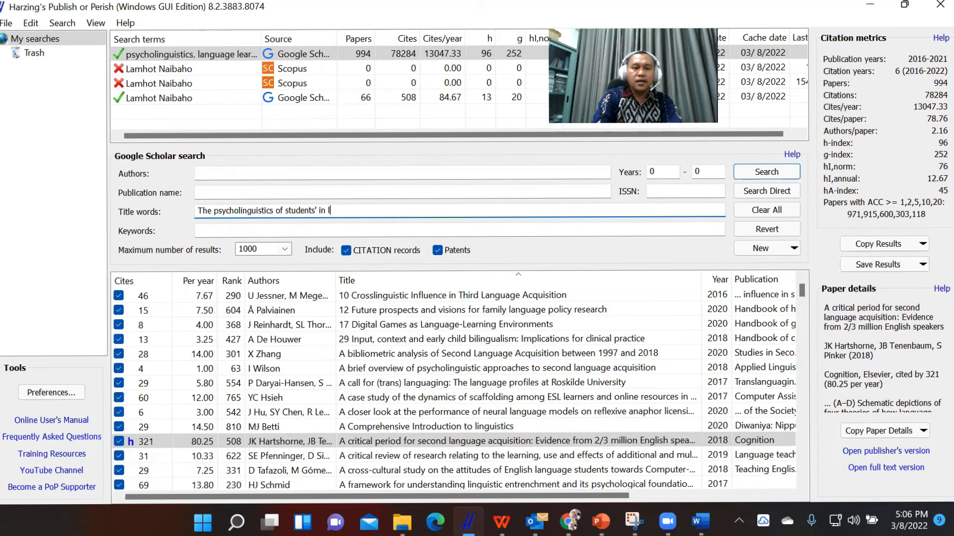
pyautogui.write('English')
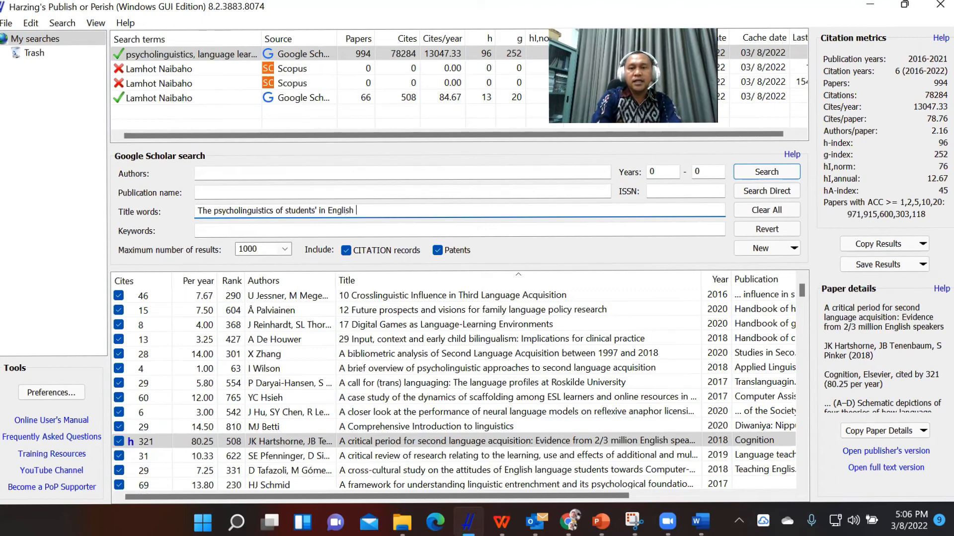
pyautogui.write(' language learning')
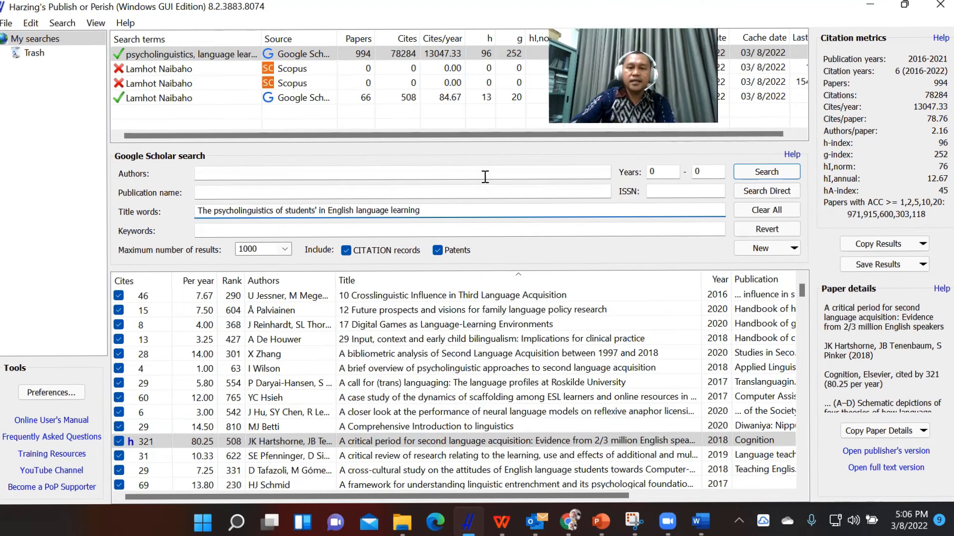
pyautogui.click(793, 170)
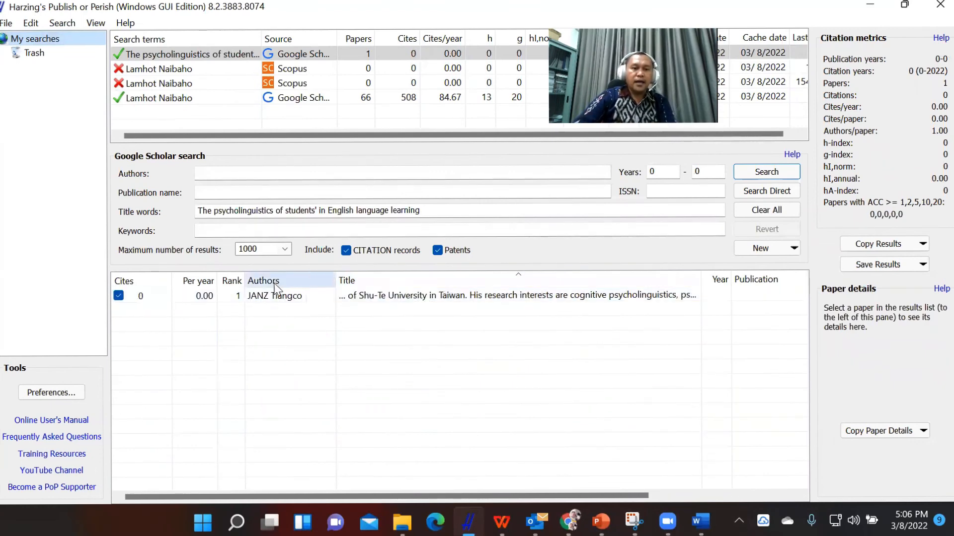
pyautogui.click(343, 294)
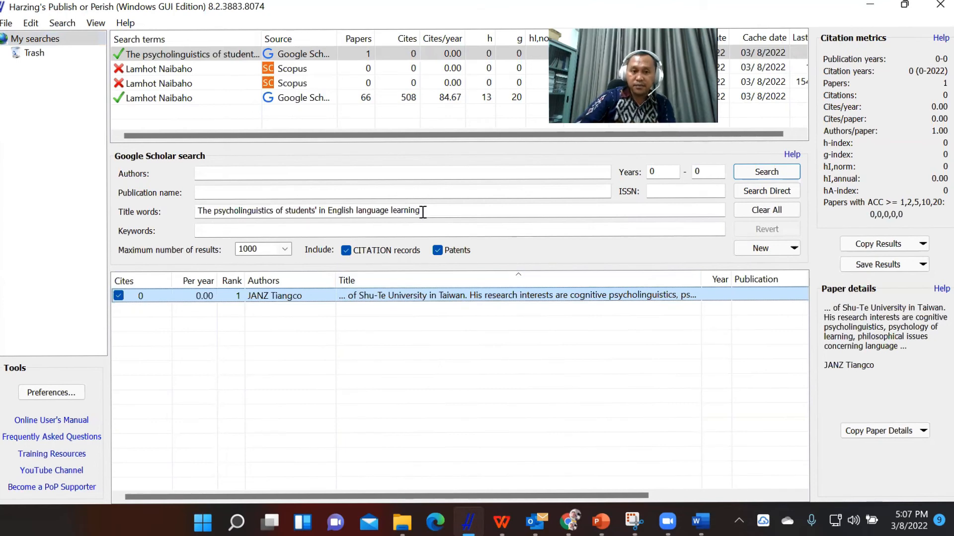
# Remove "English" from the title words and rerun the search.
pyautogui.click(355, 211)
pyautogui.press('BackSpace')
pyautogui.press('BackSpace')
pyautogui.press('BackSpace')
pyautogui.press('BackSpace')
pyautogui.press('BackSpace')
pyautogui.press('BackSpace')
pyautogui.press('BackSpace')
pyautogui.press('BackSpace')
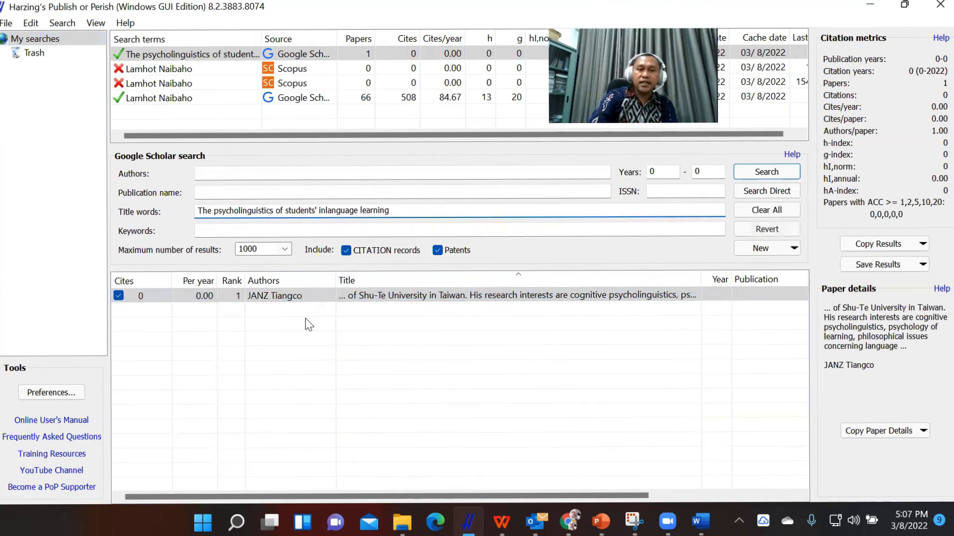
pyautogui.press('Return')
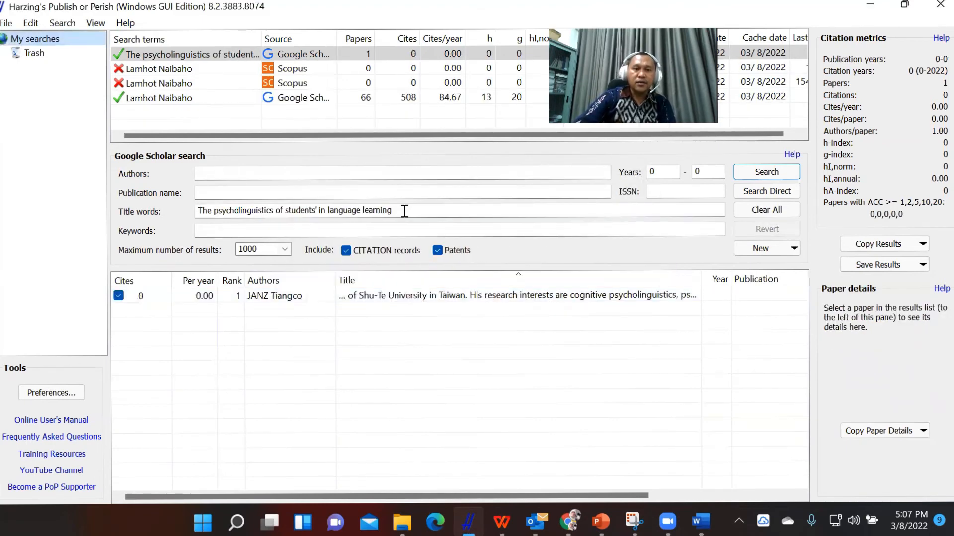
# Shorten the title words to "The psycholinguistics of students' in learning", rerun the search and select the paper to view its details.
pyautogui.click(364, 212)
pyautogui.press('BackSpace')
pyautogui.press('BackSpace')
pyautogui.press('BackSpace')
pyautogui.press('BackSpace')
pyautogui.press('BackSpace')
pyautogui.press('BackSpace')
pyautogui.press('BackSpace')
pyautogui.press('BackSpace')
pyautogui.press('BackSpace')
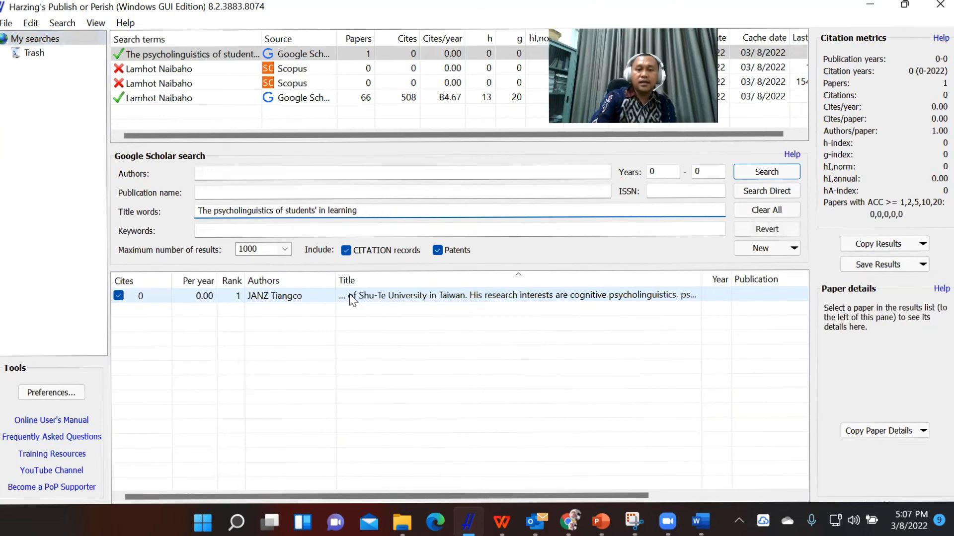
pyautogui.press('Return')
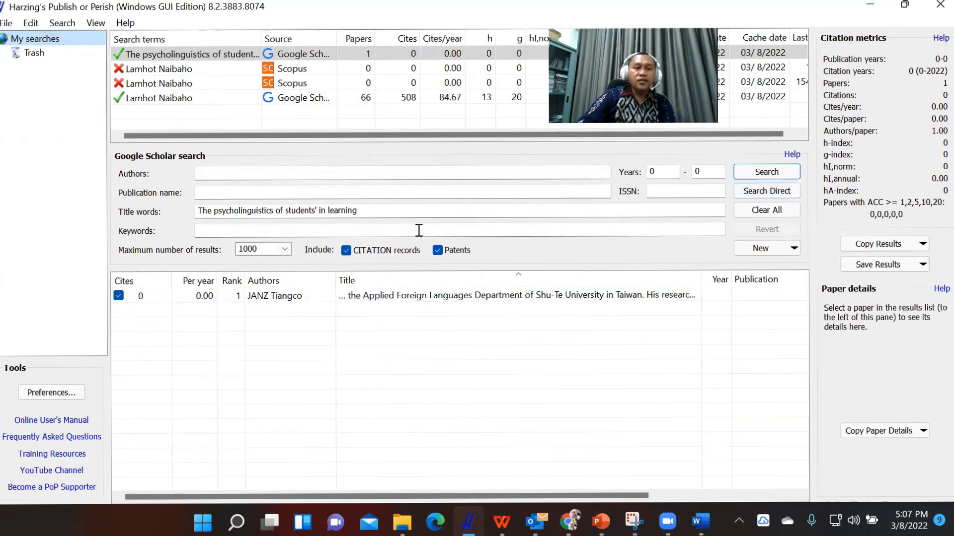
pyautogui.click(374, 214)
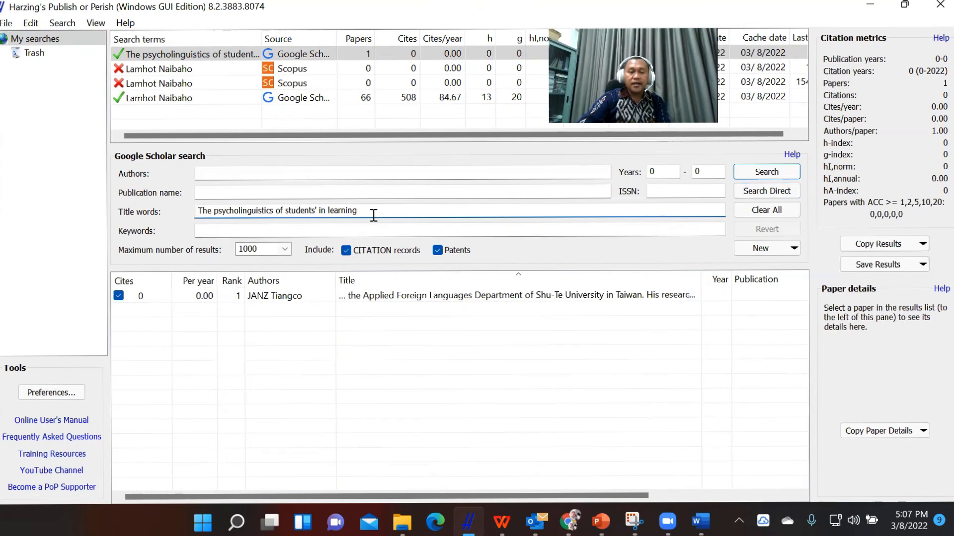
pyautogui.click(403, 296)
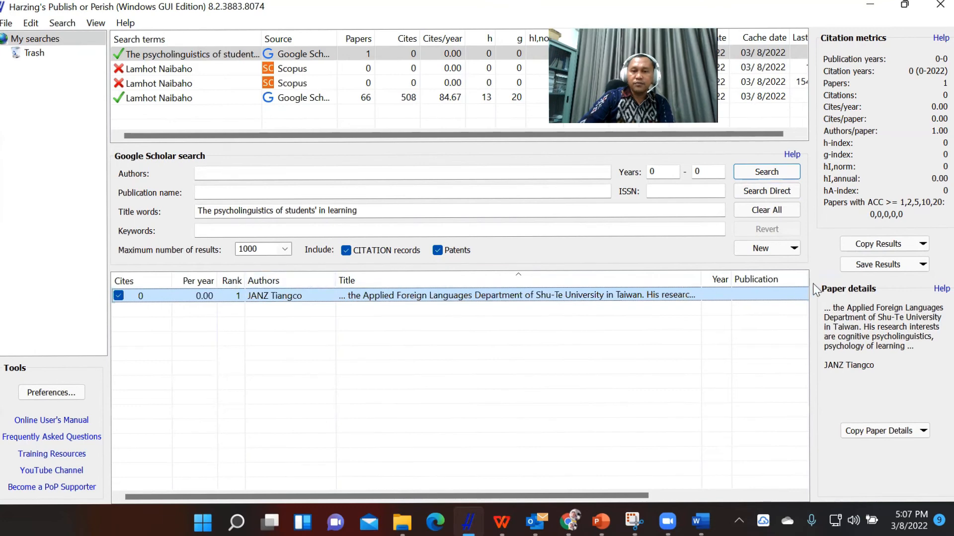
# Sort the results list by year and finally by publication.
pyautogui.click(724, 282)
pyautogui.click(753, 279)
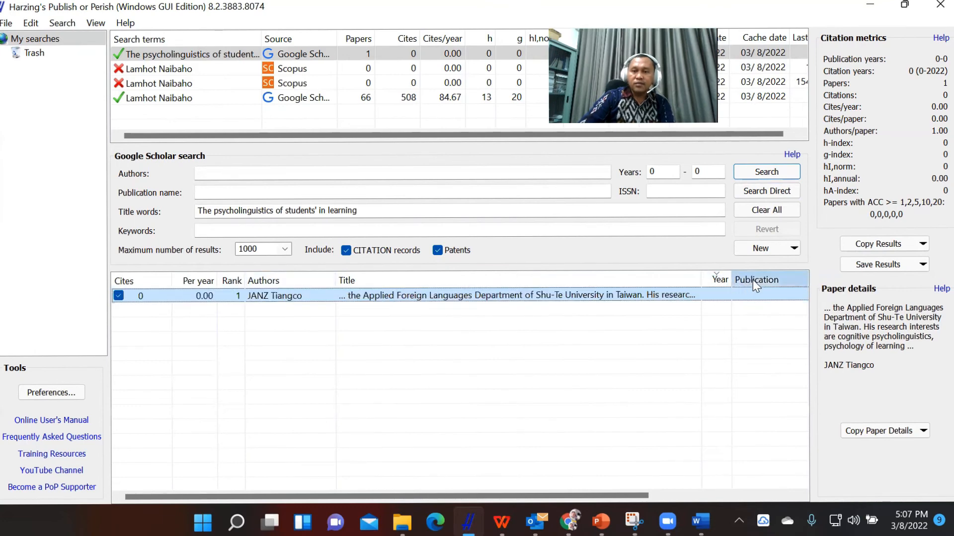
pyautogui.click(718, 281)
pyautogui.click(786, 282)
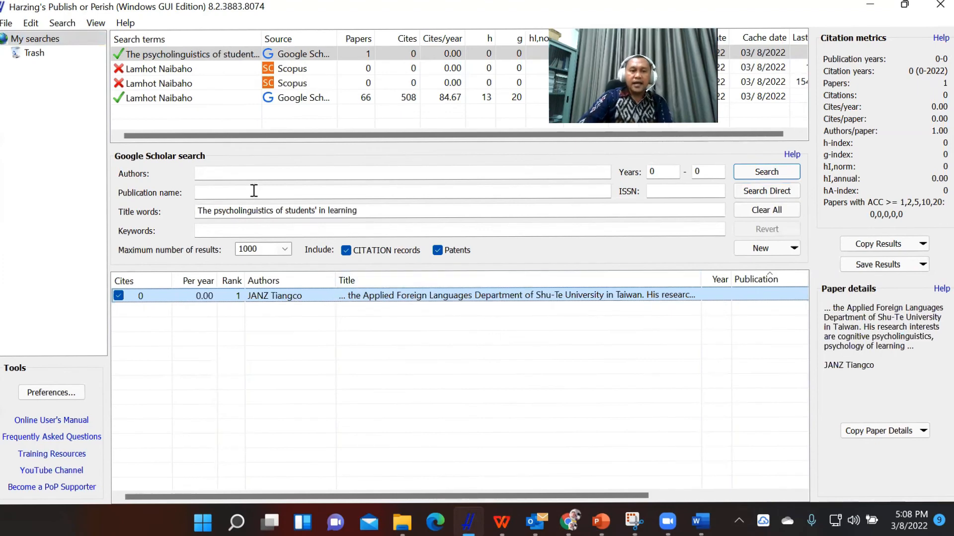
# Replace the title words with "The impact of Technology in learning" and run the search.
pyautogui.moveTo(383, 211); pyautogui.dragTo(11, 206)
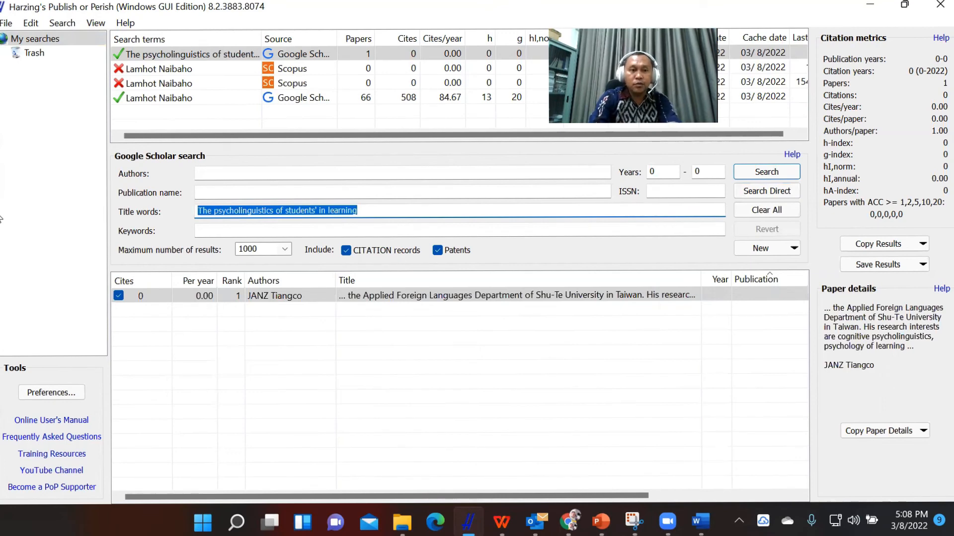
pyautogui.write('The')
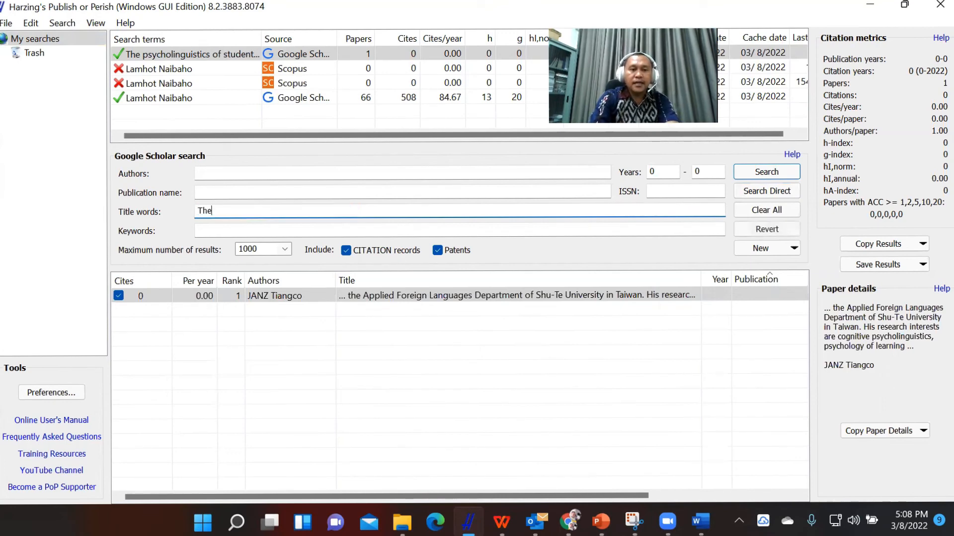
pyautogui.write(' impac')
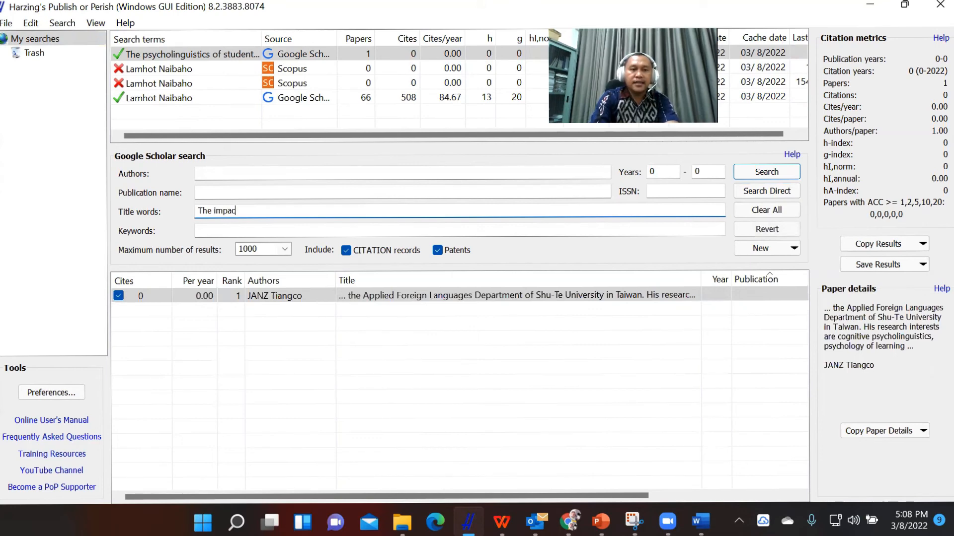
pyautogui.write('t of Tech')
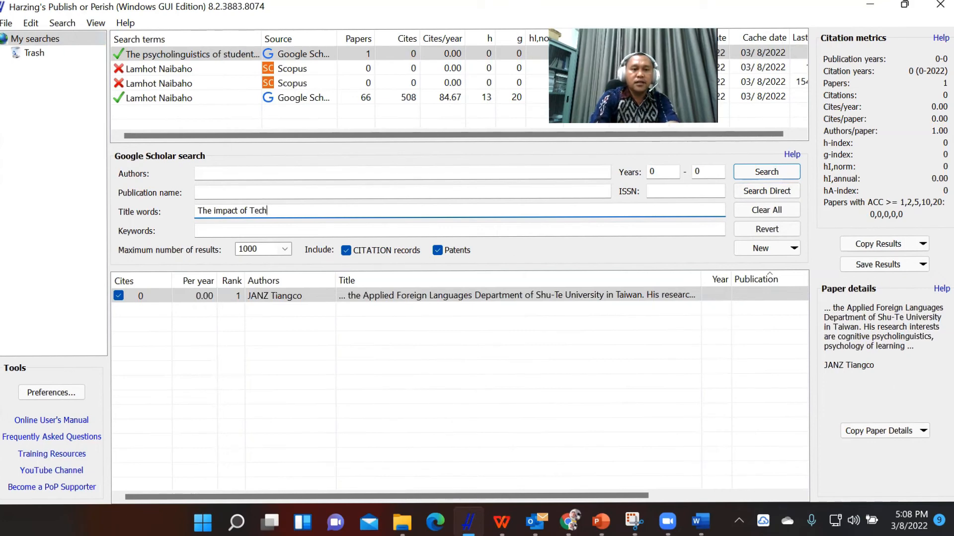
pyautogui.write('nologu')
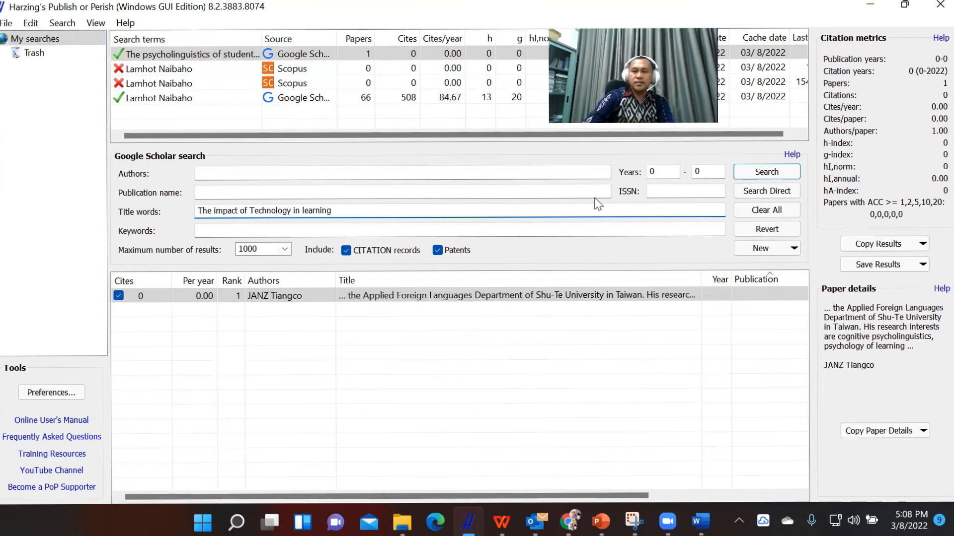
pyautogui.click(763, 173)
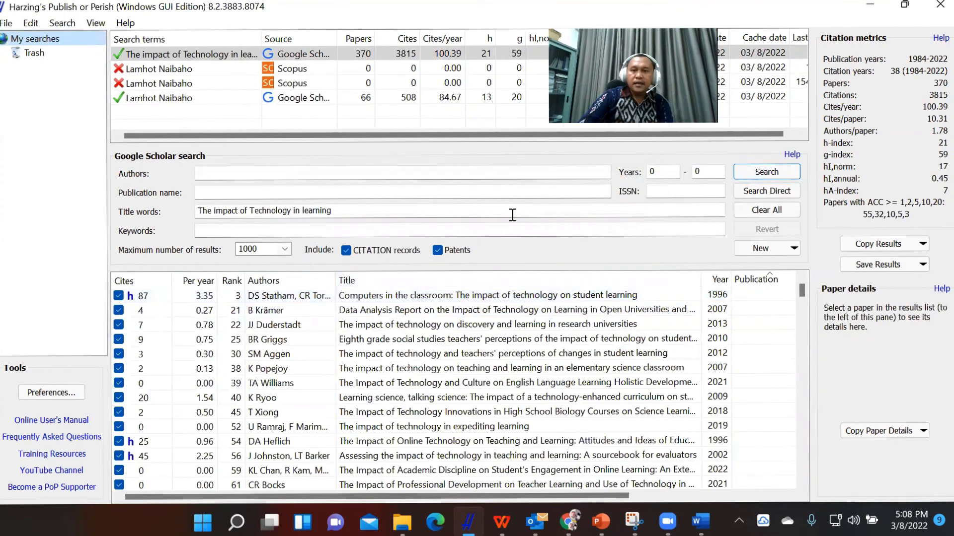
# Limit the publication years to 2016–2021 and rerun the search.
pyautogui.click(671, 175)
pyautogui.press('BackSpace')
pyautogui.write('2016')
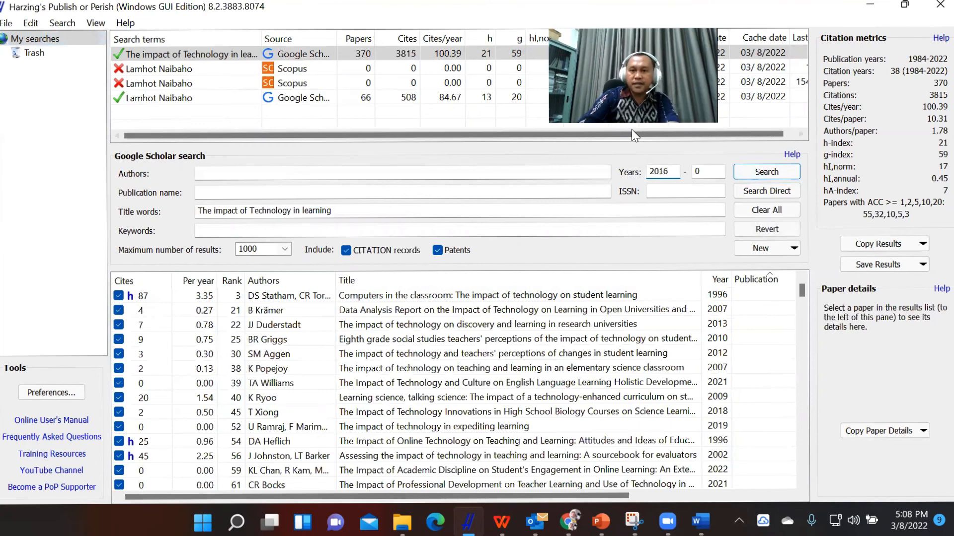
pyautogui.click(706, 174)
pyautogui.press('BackSpace')
pyautogui.write('2021')
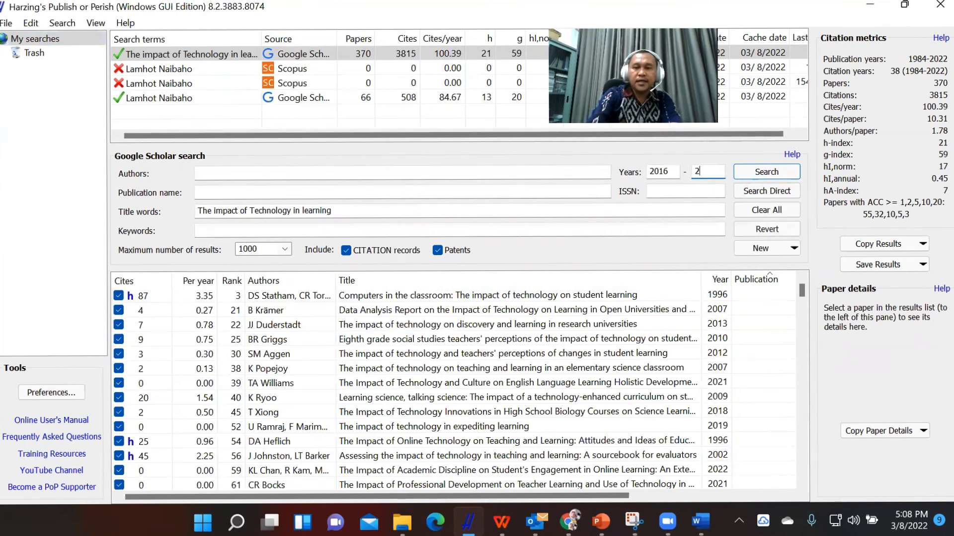
pyautogui.click(753, 173)
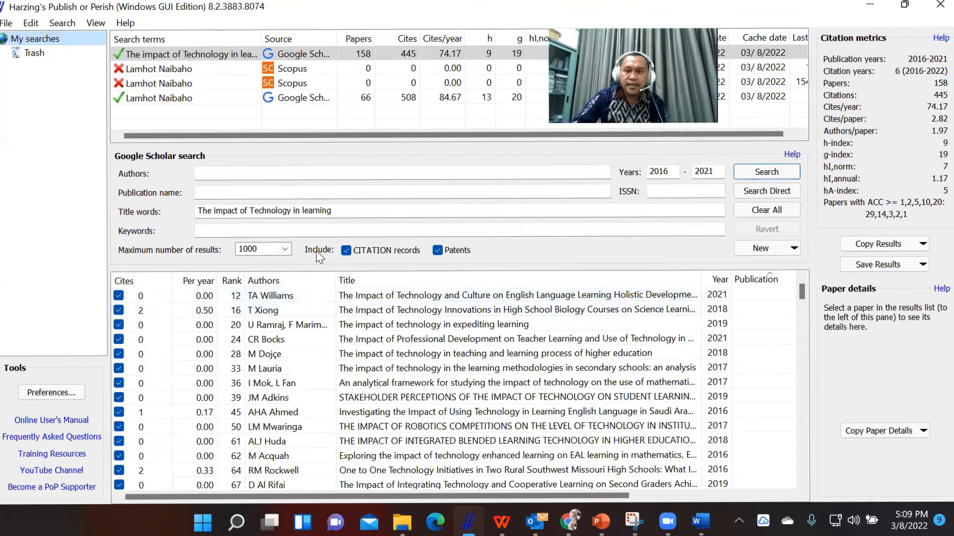
# Look through the listed papers on the impact of technology in learning, comparing their titles with the title words searched.
pyautogui.scroll(-10, 321, 326)
pyautogui.scroll(-10, 323, 324)
pyautogui.scroll(-10, 327, 326)
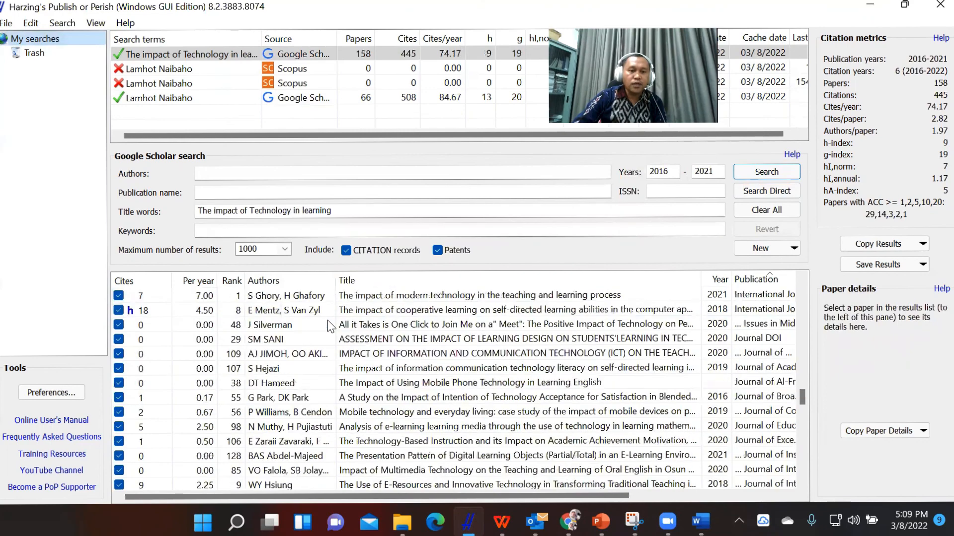
pyautogui.scroll(5, 329, 332)
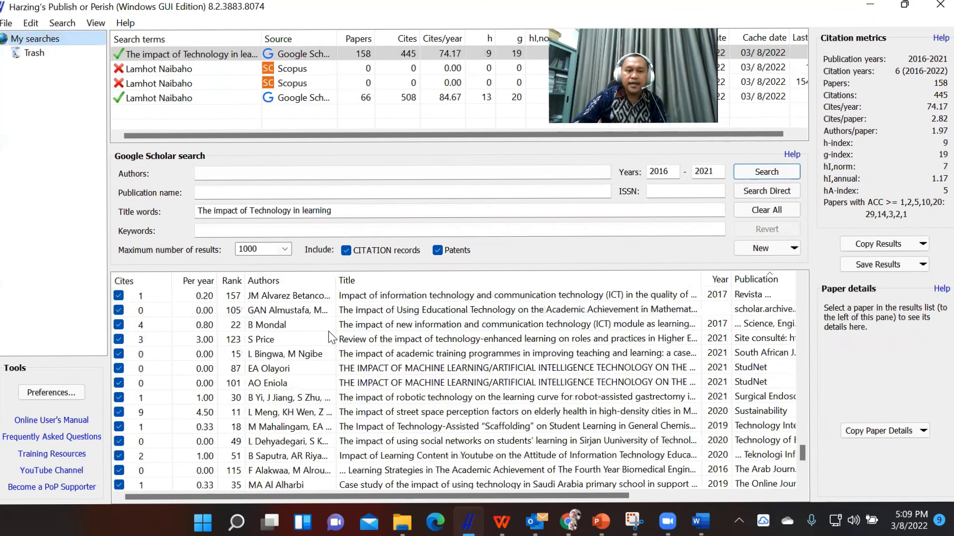
pyautogui.scroll(5, 330, 315)
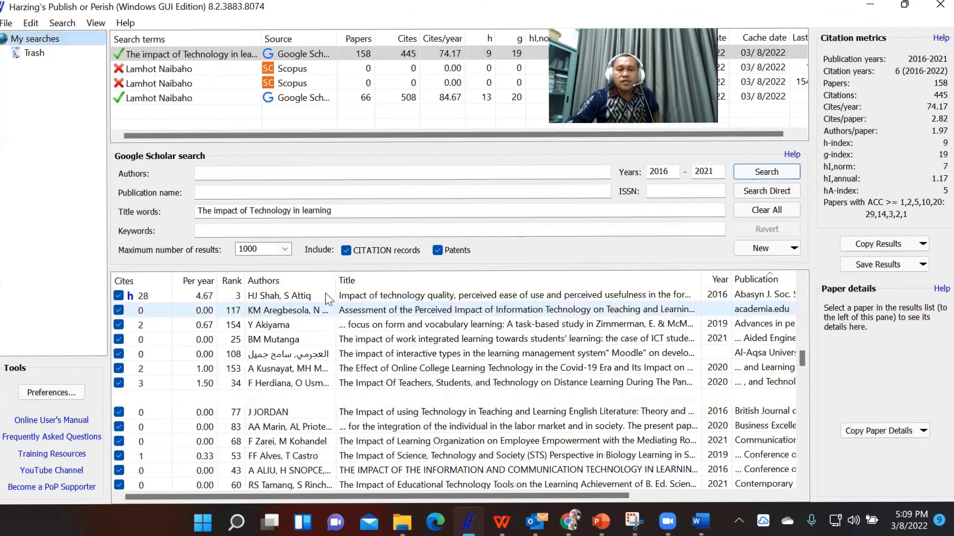
pyautogui.scroll(5, 328, 308)
pyautogui.click(353, 208)
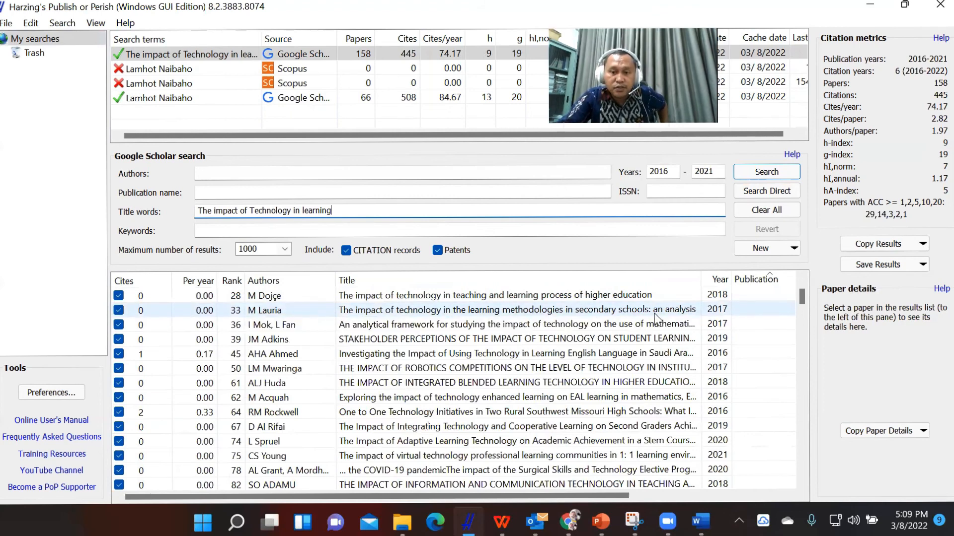
pyautogui.scroll(-4, 507, 332)
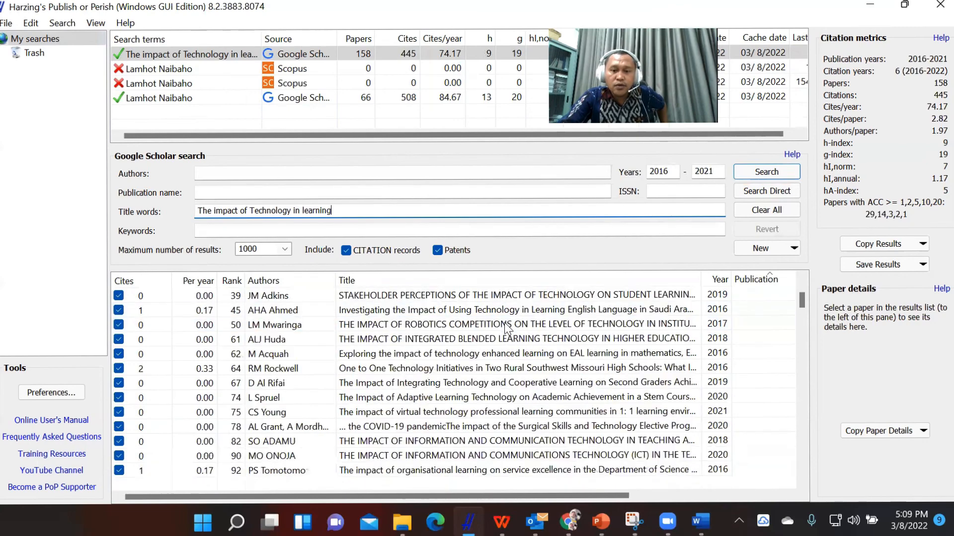
pyautogui.scroll(5, 508, 331)
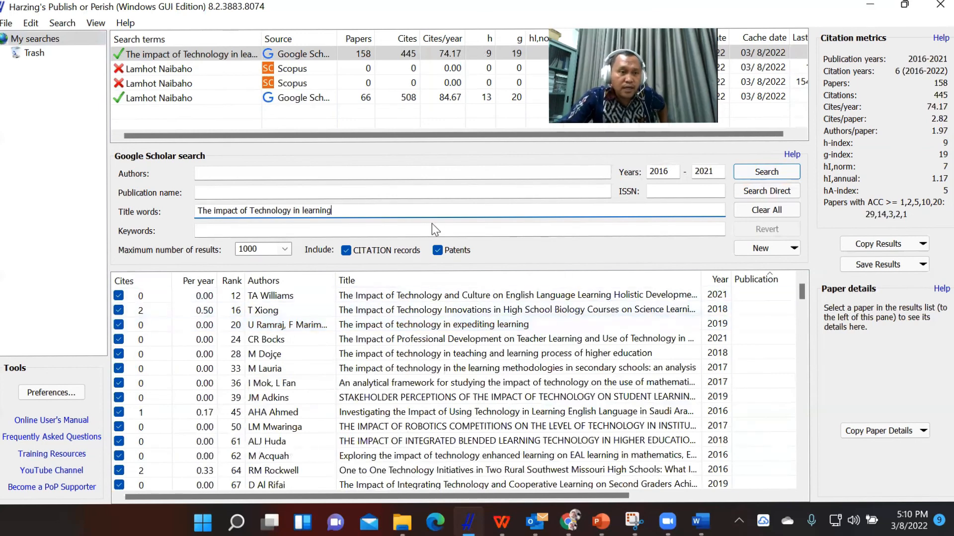
pyautogui.click(253, 171)
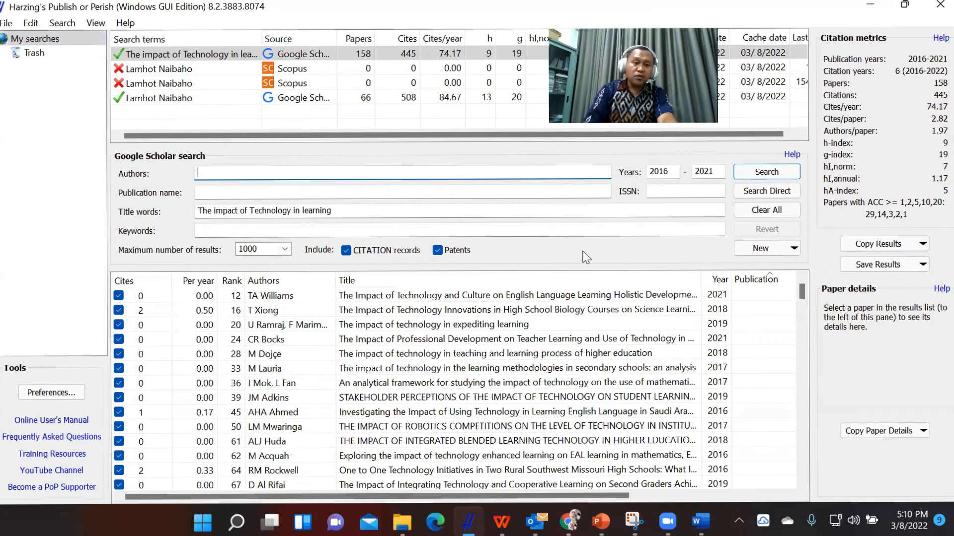
# Enter the author's full name as the search criterion in place of the title words and rerun the Google Scholar search.
pyautogui.write('Lamhot')
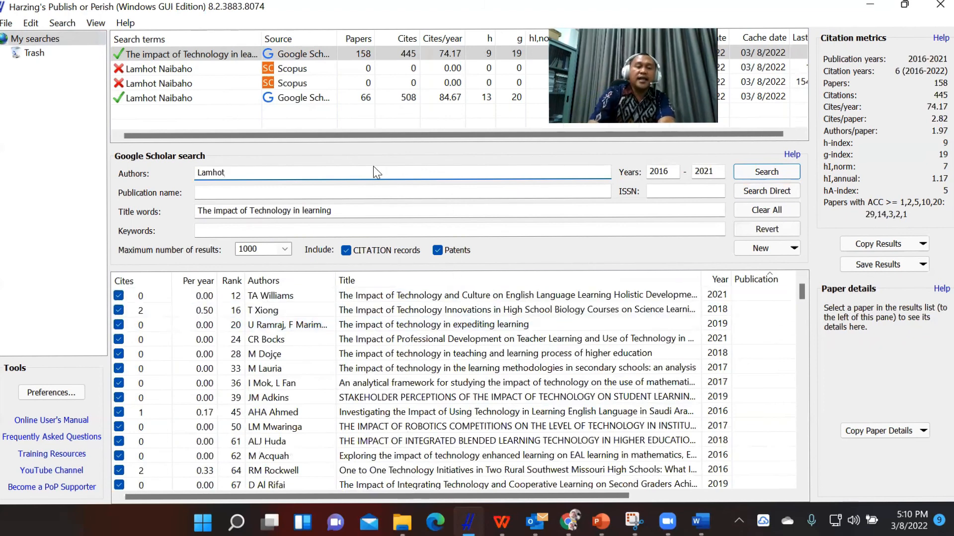
pyautogui.write('Naibaho')
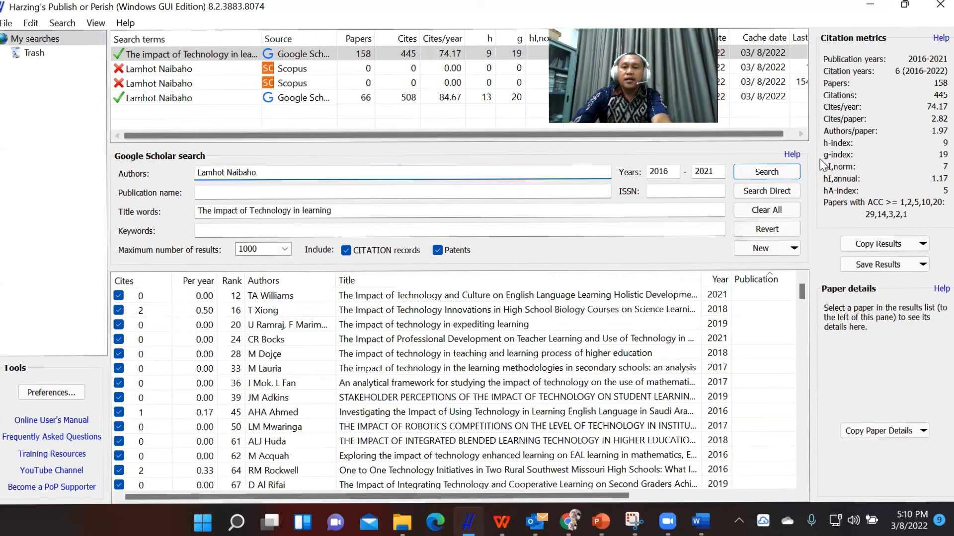
pyautogui.click(663, 174)
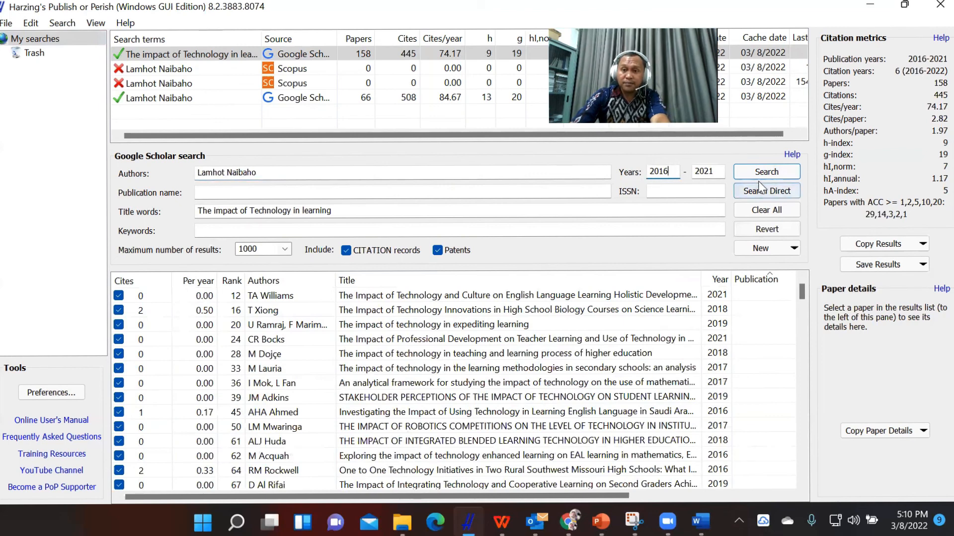
pyautogui.click(346, 207)
pyautogui.hotkey('ctrl', 'a')
pyautogui.press('BackSpace')
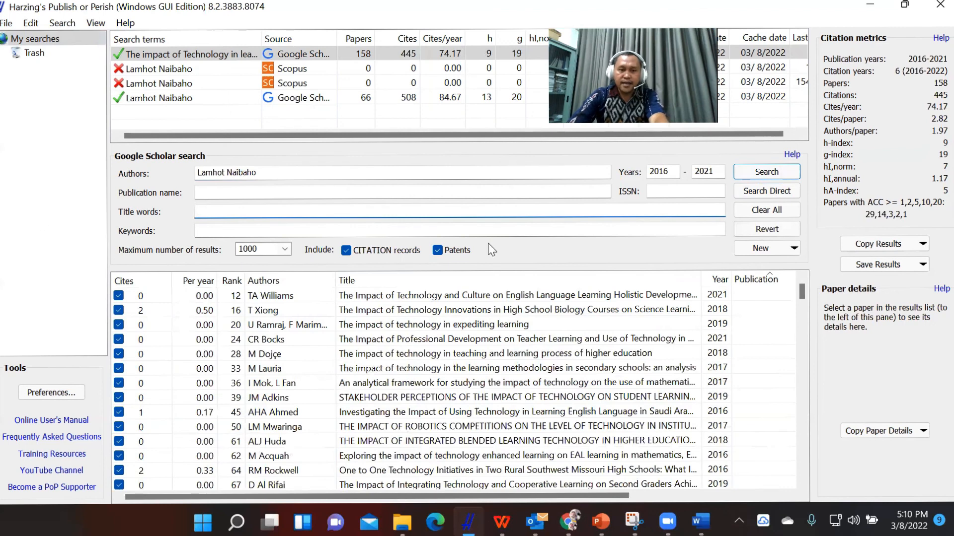
pyautogui.click(764, 172)
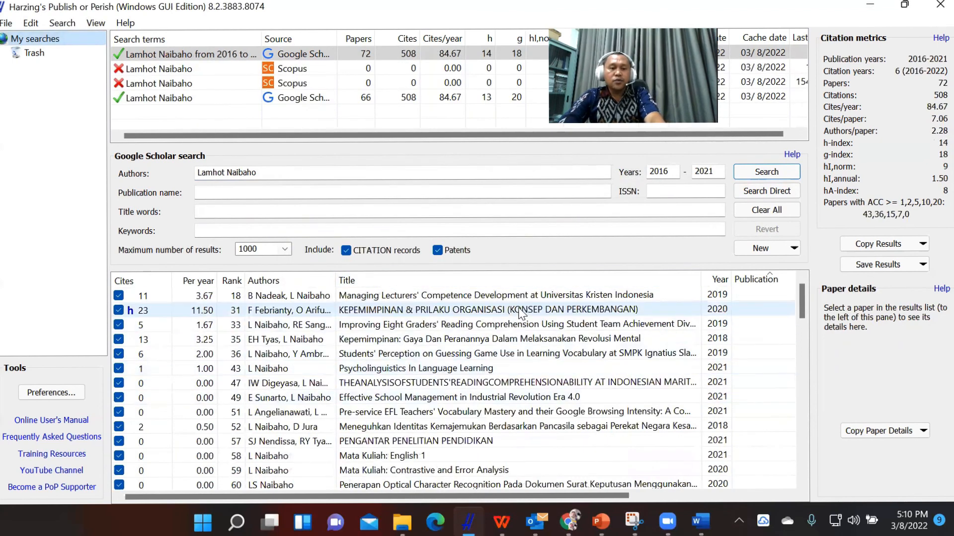
# Look through the author's listed papers, checking their authors, titles, years and publications against the author name searched.
pyautogui.scroll(-5, 512, 338)
pyautogui.scroll(-7, 515, 343)
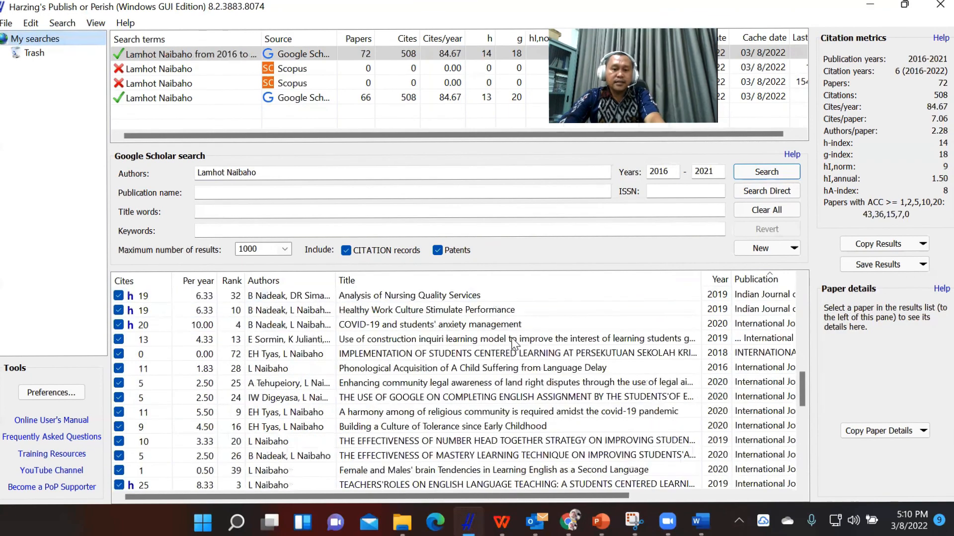
pyautogui.scroll(-7, 515, 348)
pyautogui.scroll(18, 512, 368)
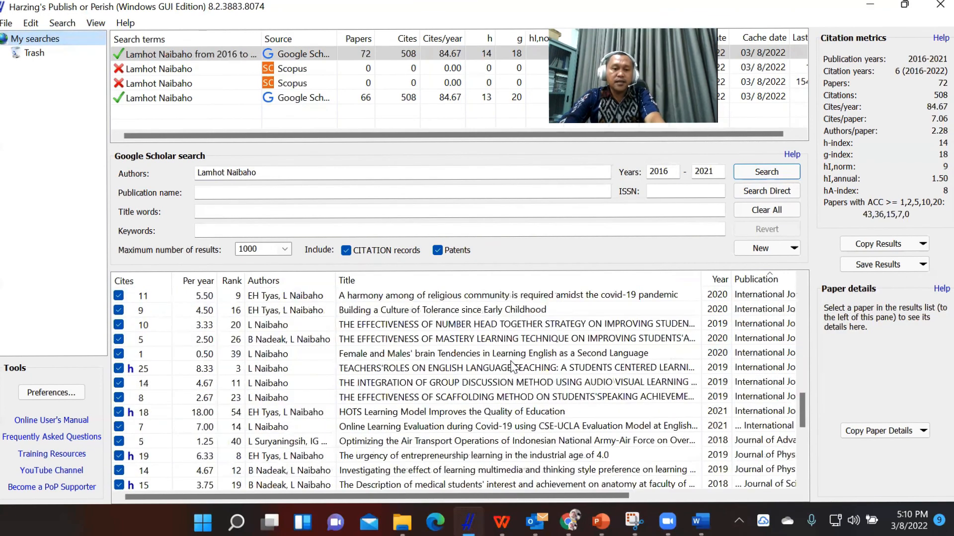
pyautogui.click(295, 178)
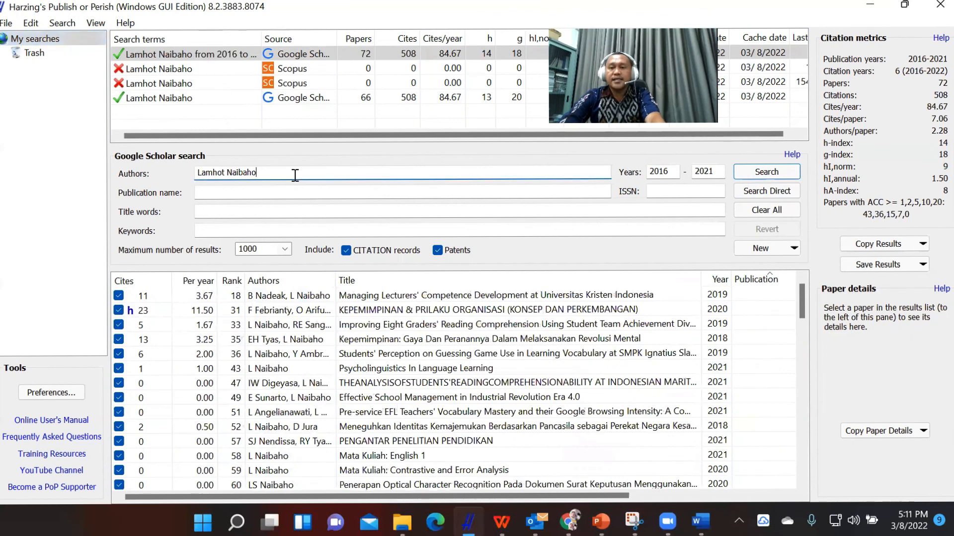
pyautogui.scroll(-1, 430, 350)
pyautogui.scroll(1, 430, 350)
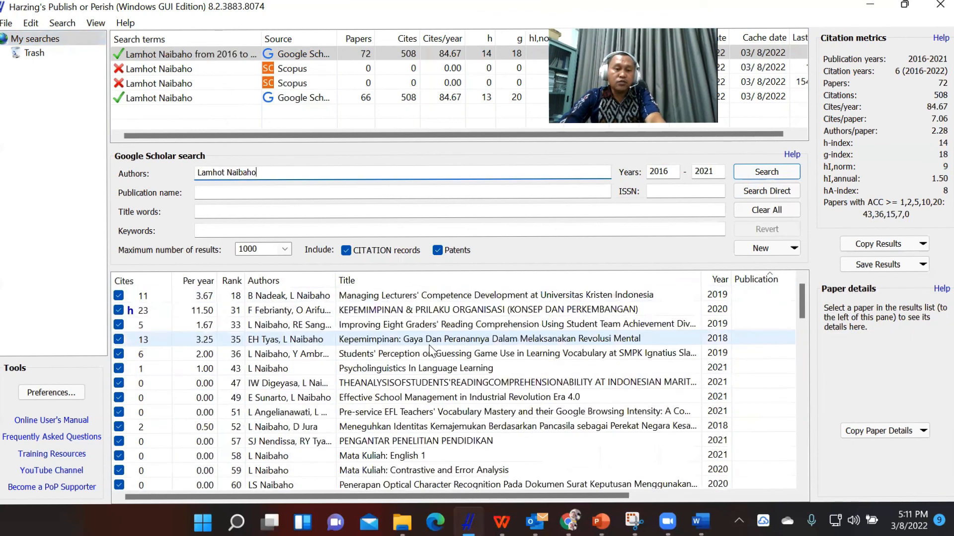